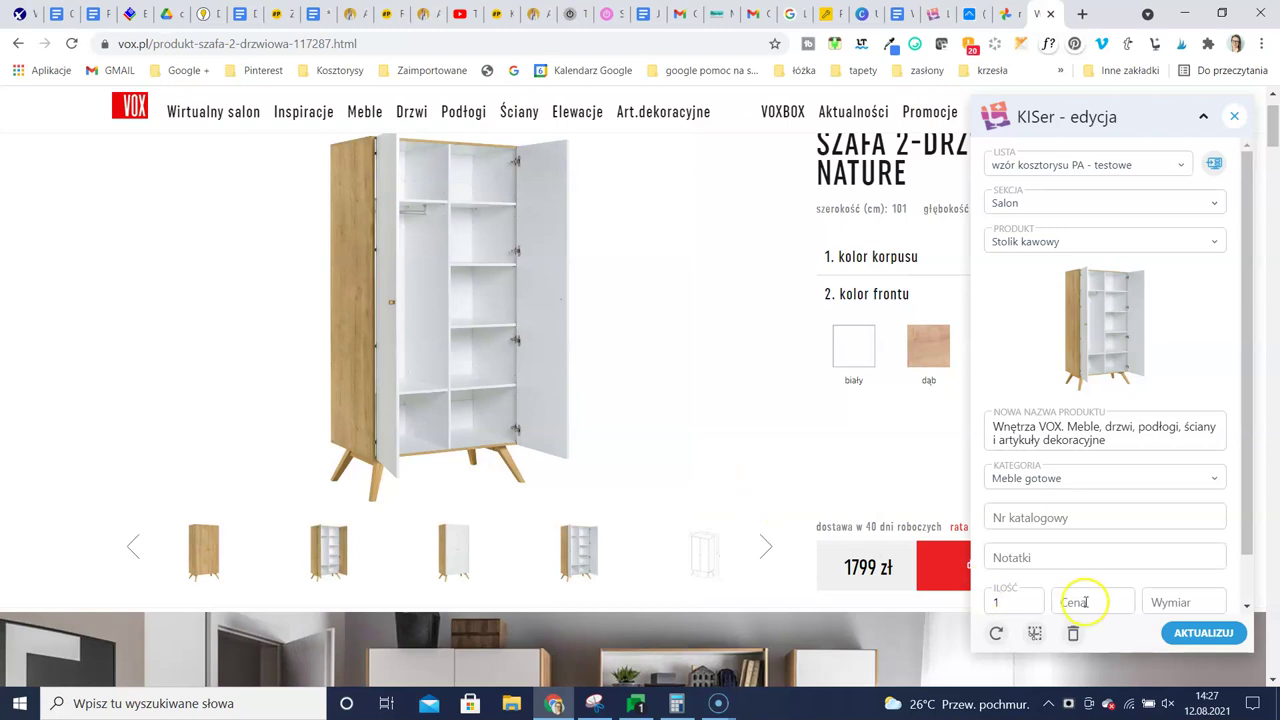
Assign the page's price 1799 to the wardrobe's Cena field in KISer
scroll(1107, 600, down, 1)
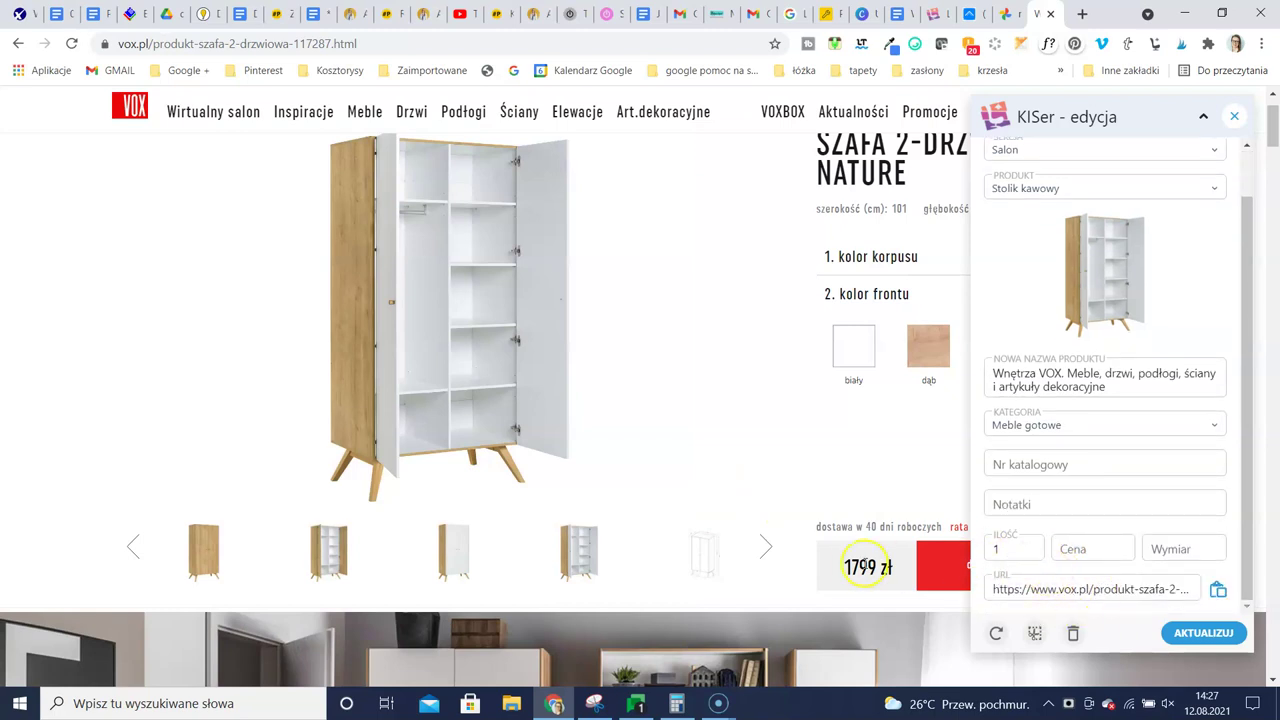
right_click(873, 567)
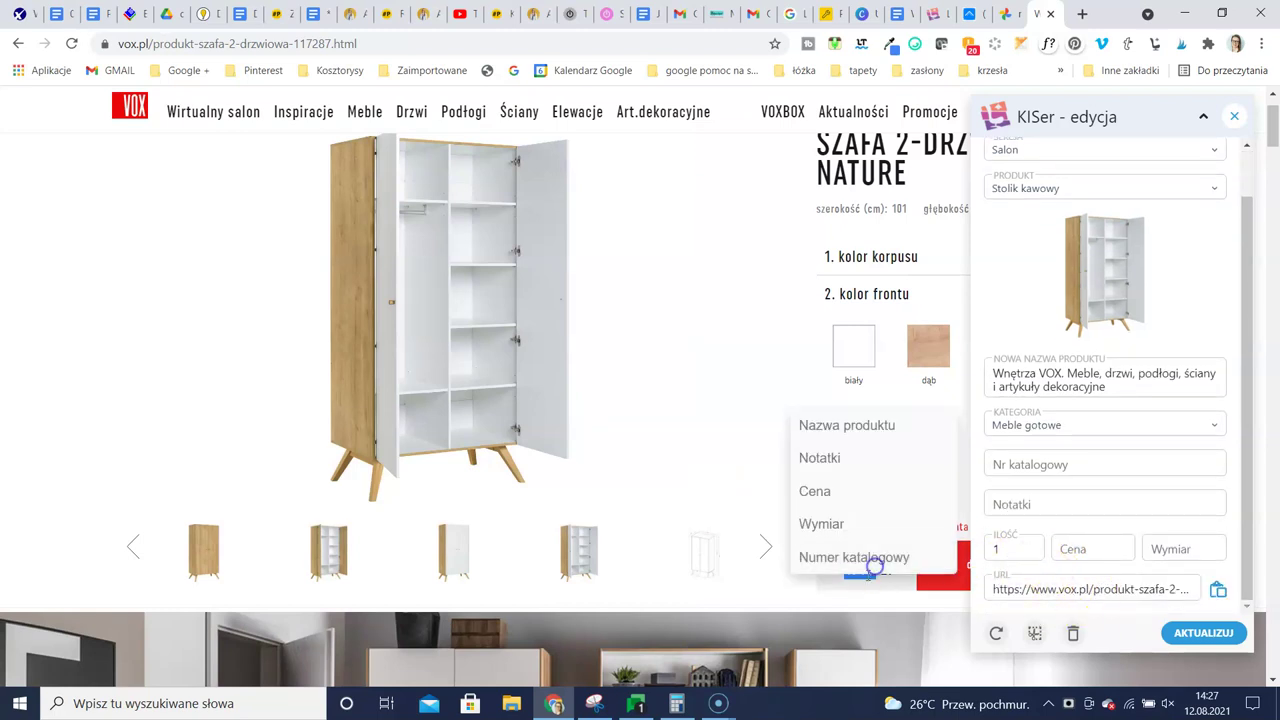
click(822, 490)
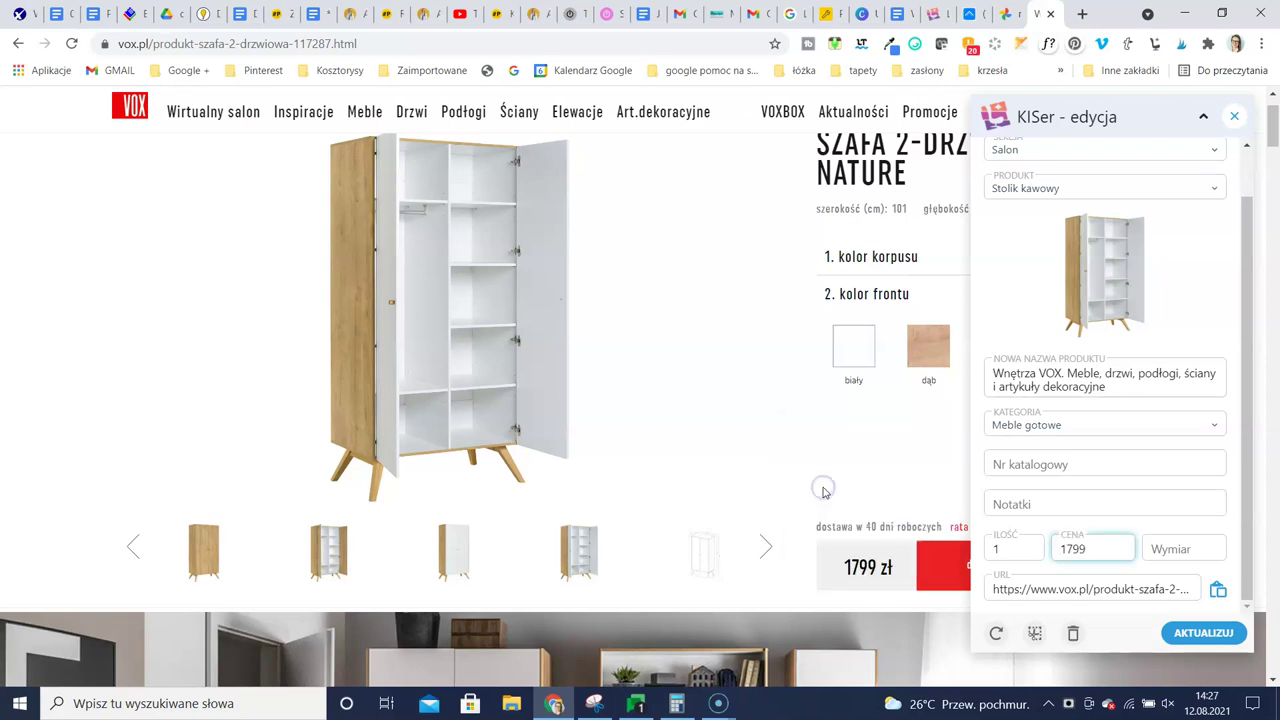
Fill the wardrobe's Wymiar field with the width 101 taken from the product page
click(1170, 549)
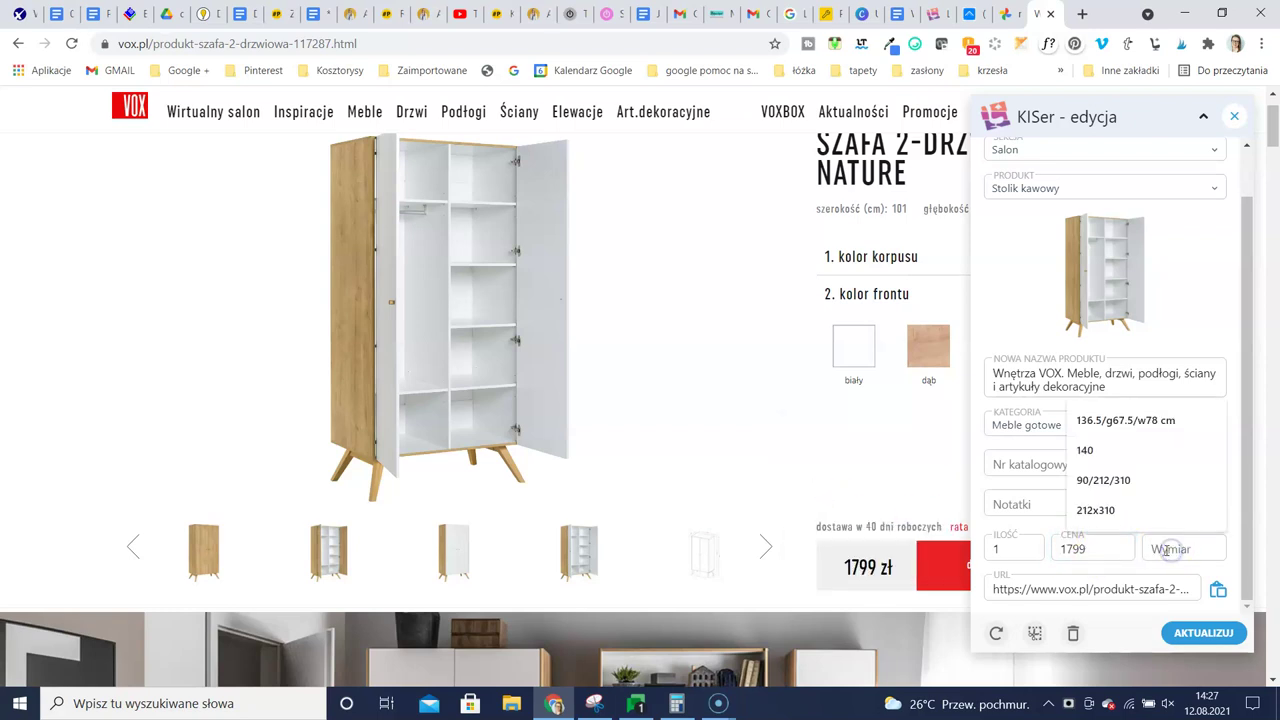
scroll(814, 505, down, 2)
scroll(886, 443, up, 1)
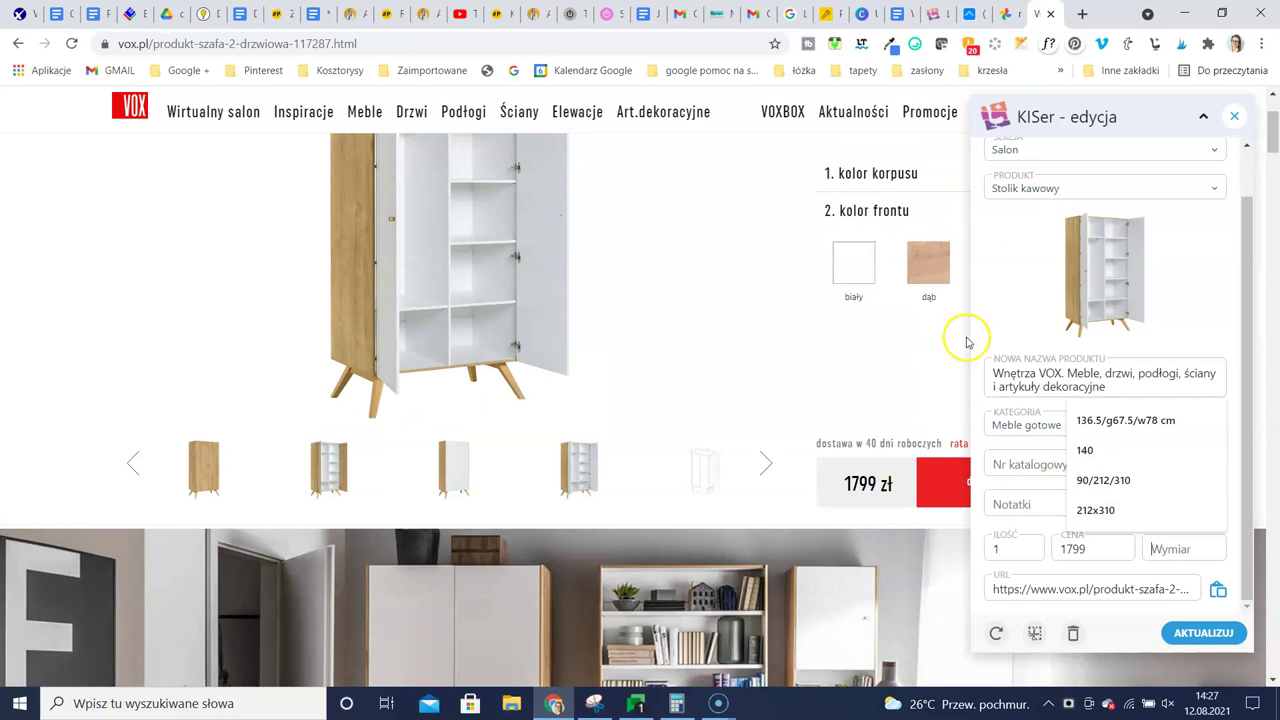
scroll(871, 322, up, 2)
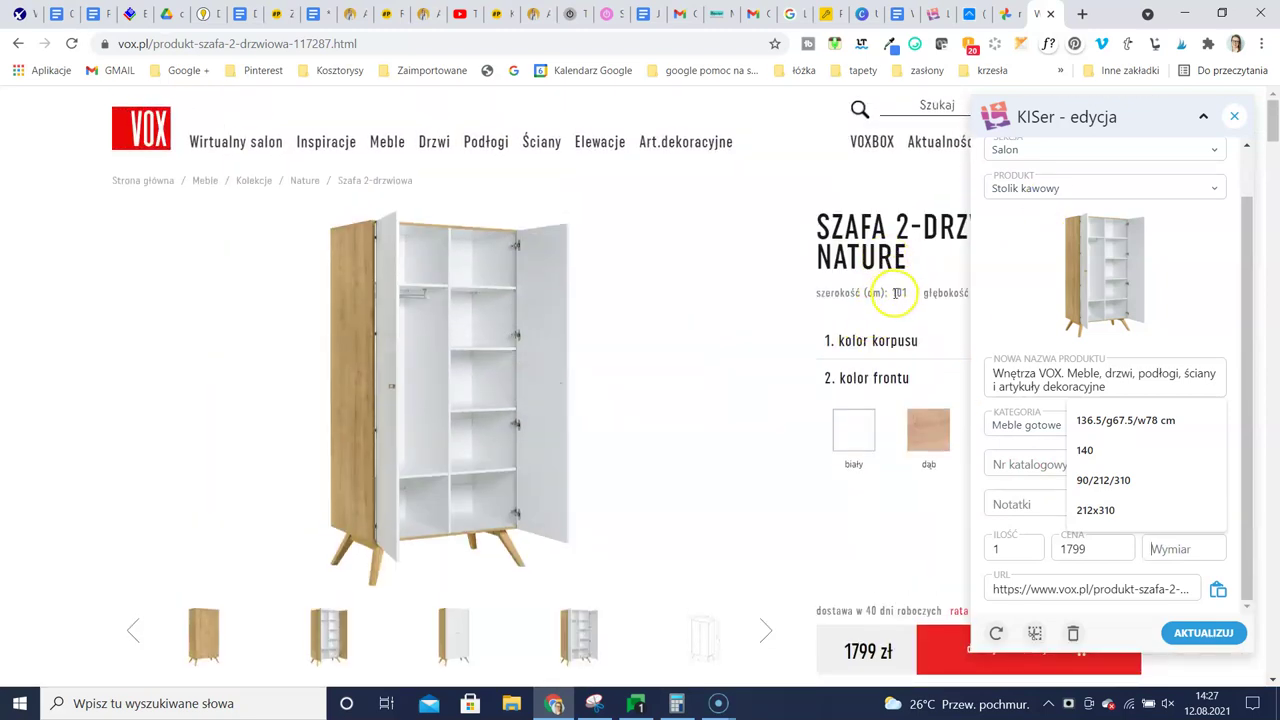
double_click(898, 293)
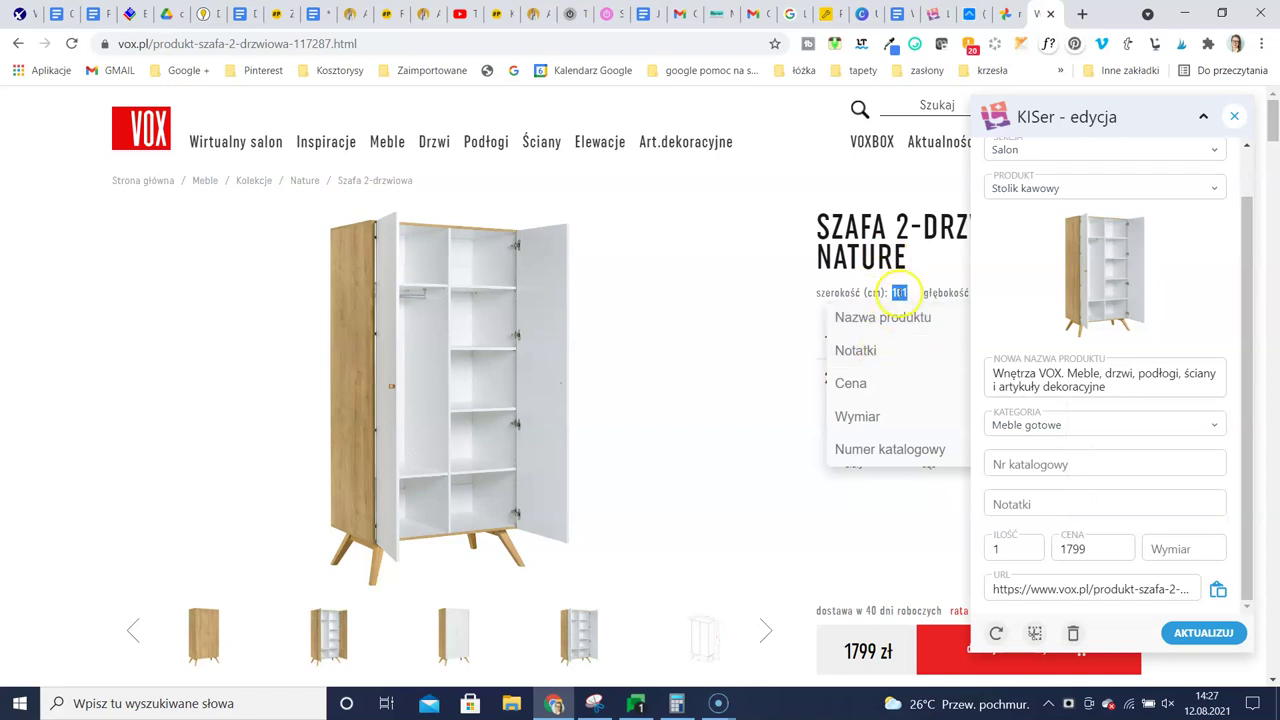
click(858, 416)
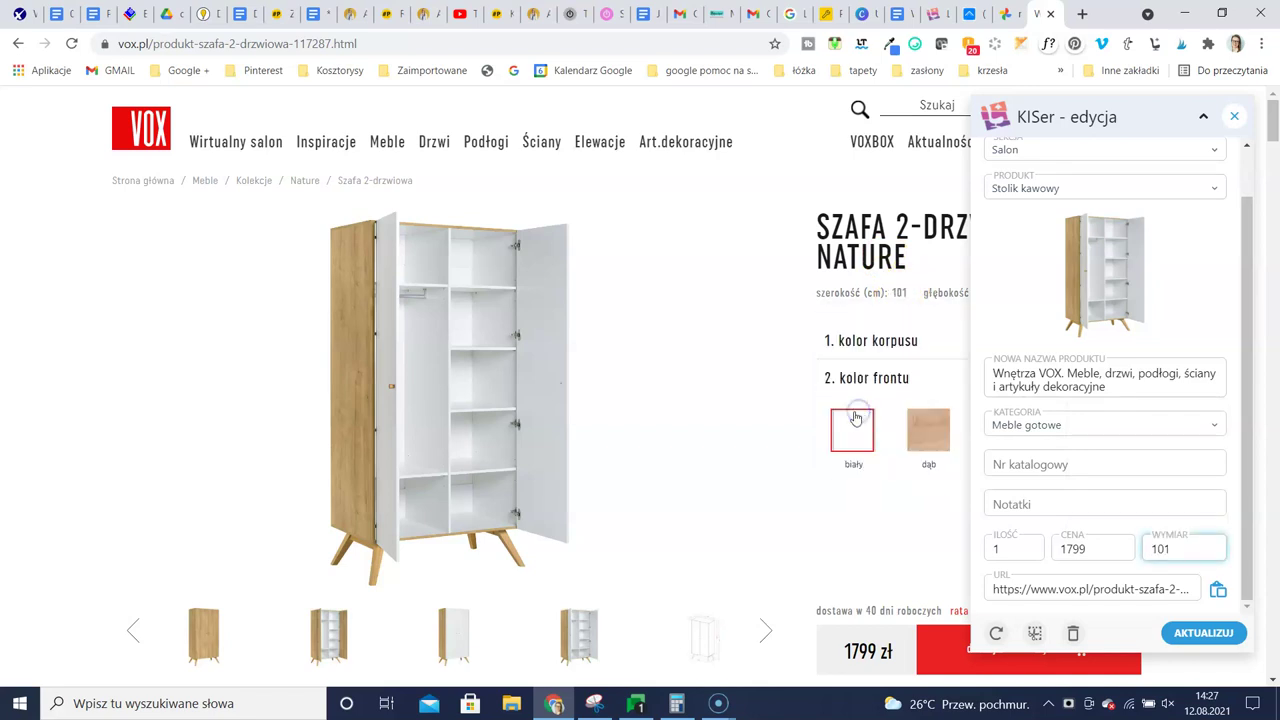
click(783, 443)
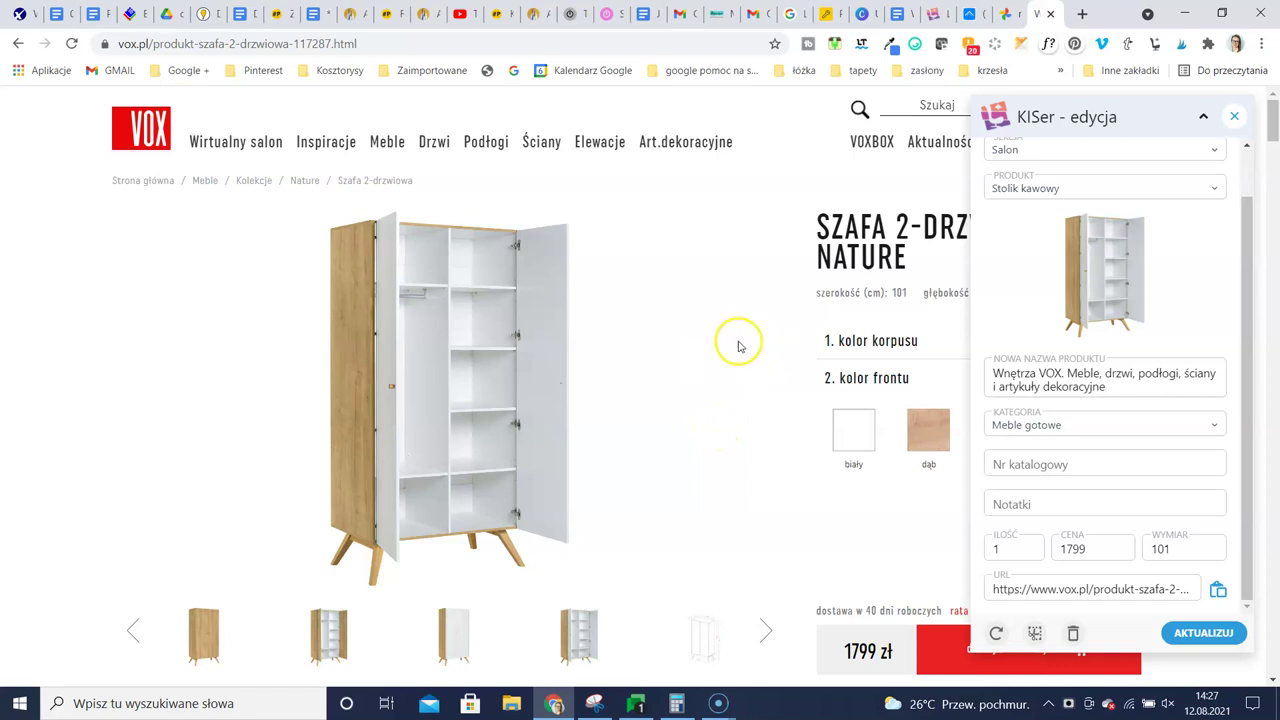
Show Lista testowa (76 464,90 zł) with its six-item Łazienka section and open the Wszystkie sekcje filter
click(937, 14)
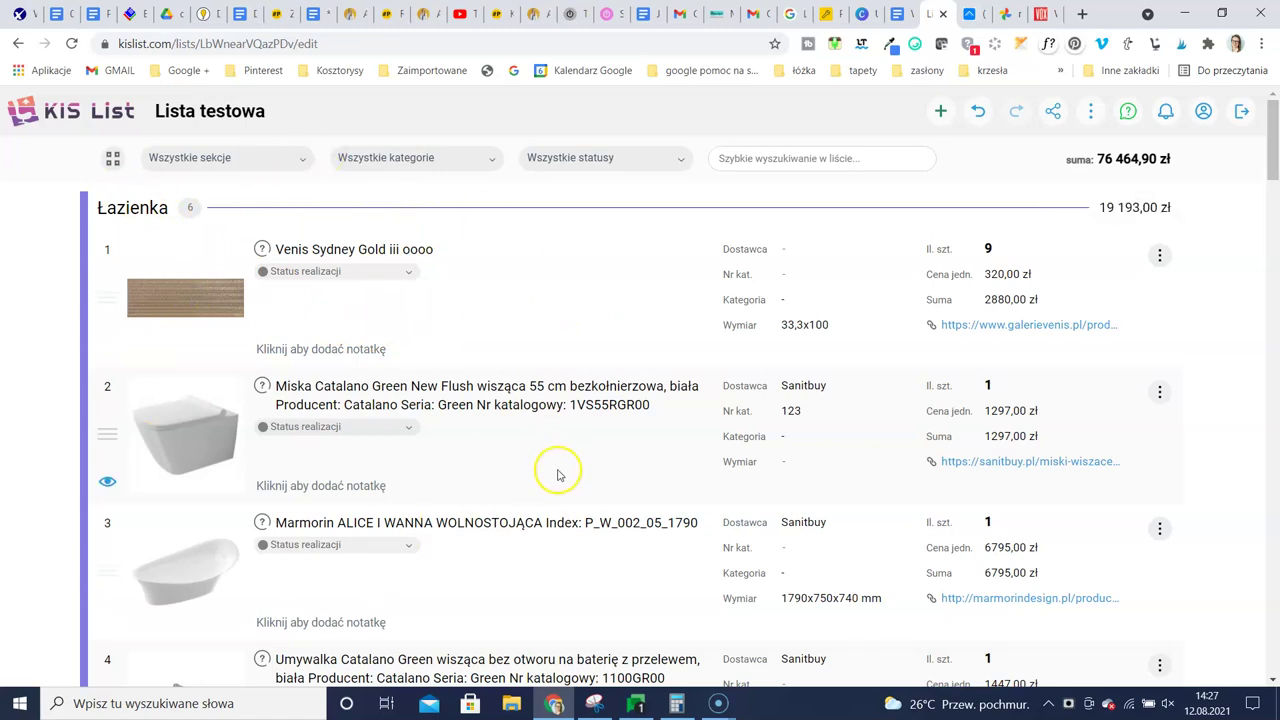
scroll(560, 465, down, 1)
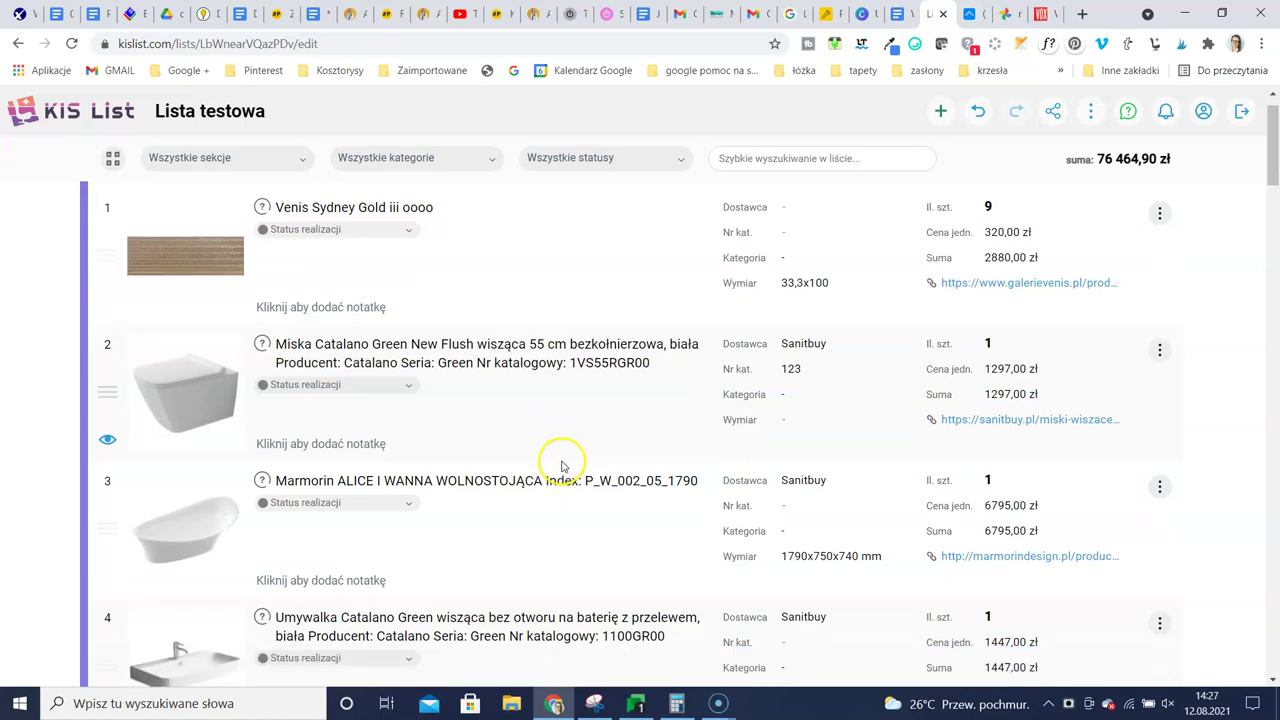
scroll(561, 467, up, 1)
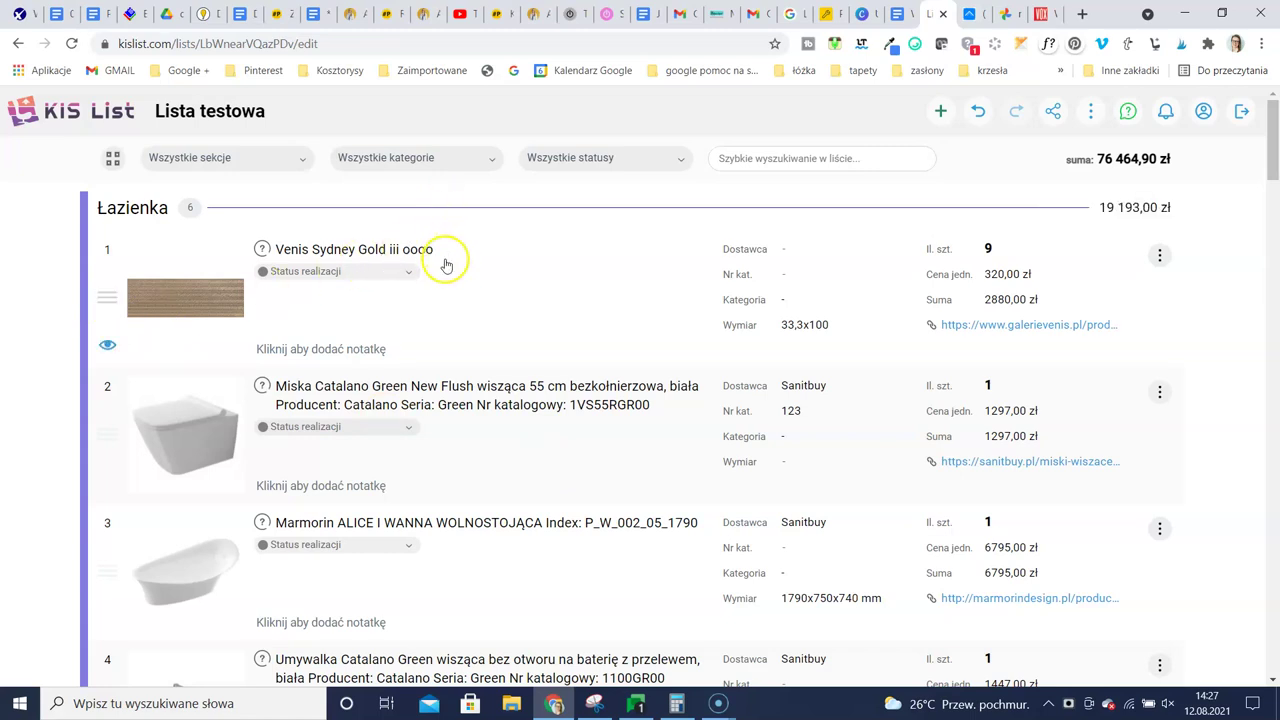
click(275, 162)
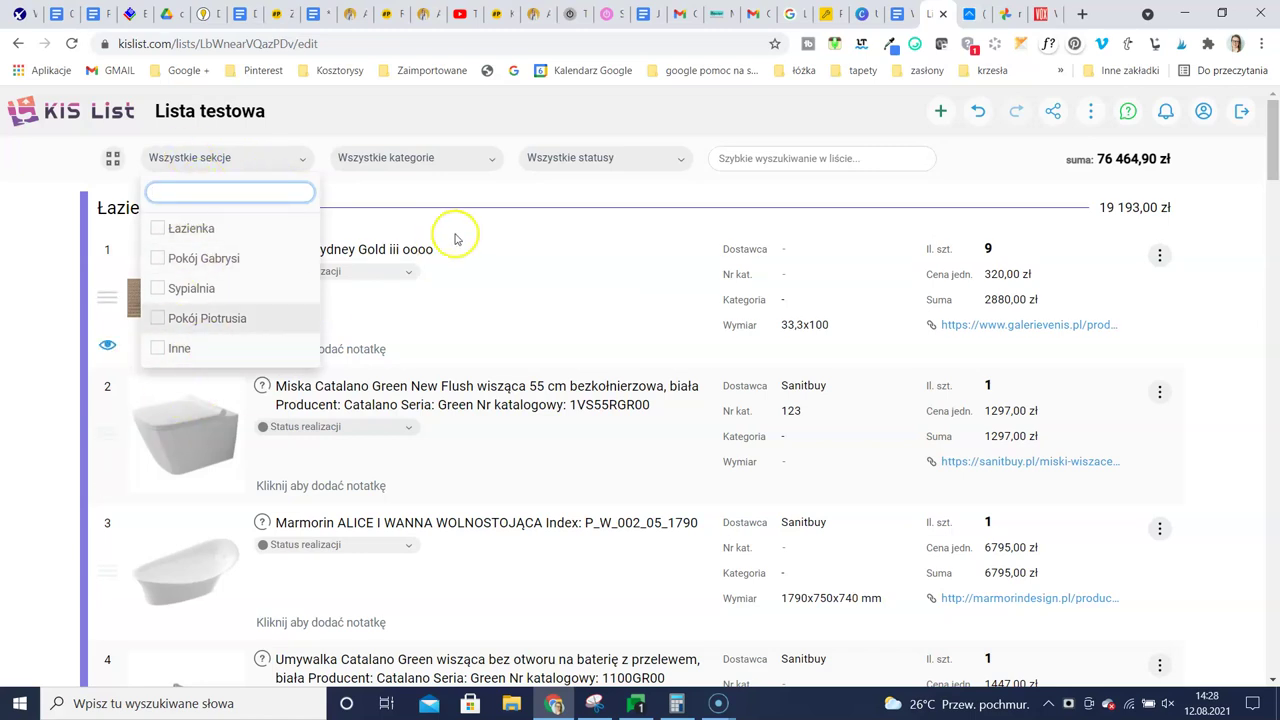
click(430, 158)
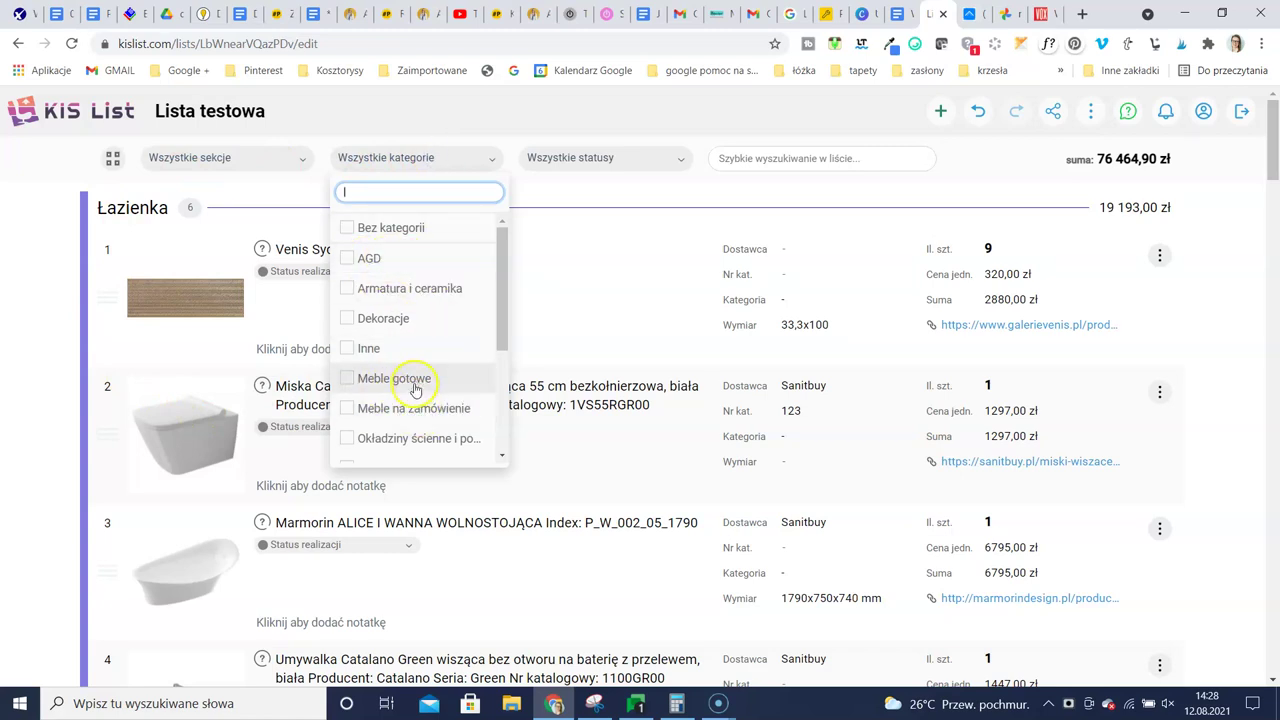
scroll(415, 390, down, 1)
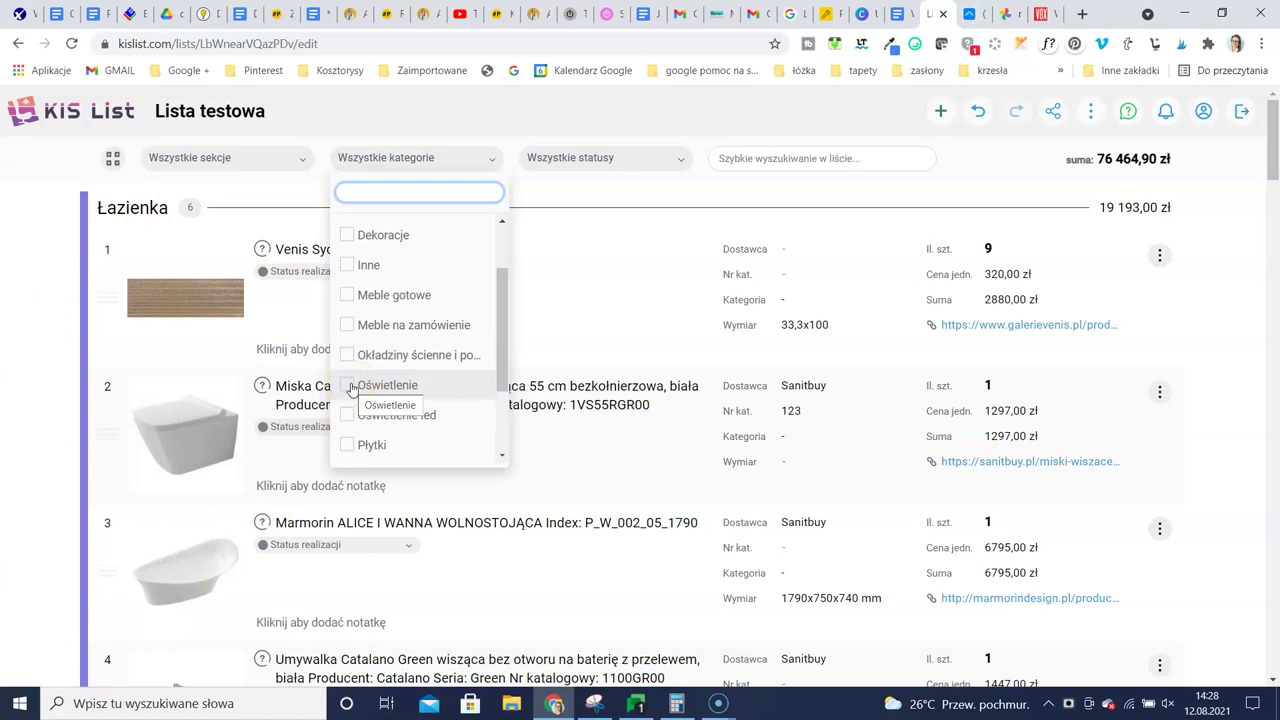
click(409, 391)
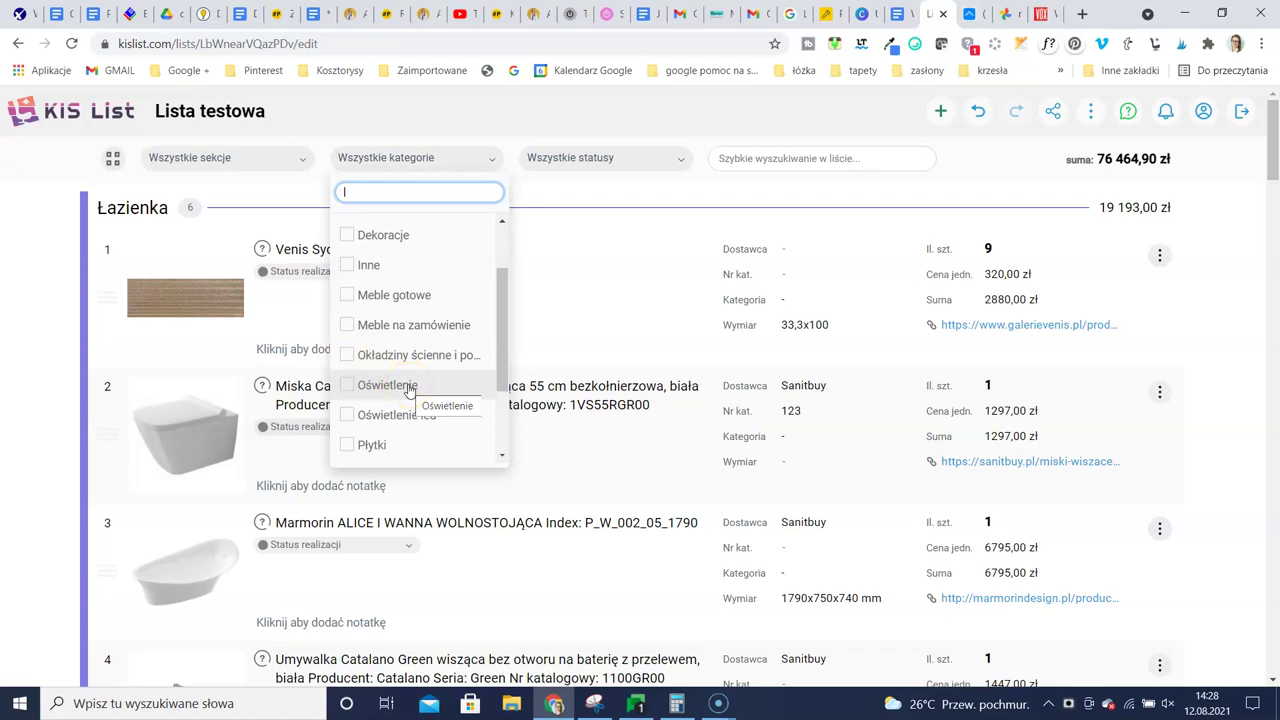
click(430, 394)
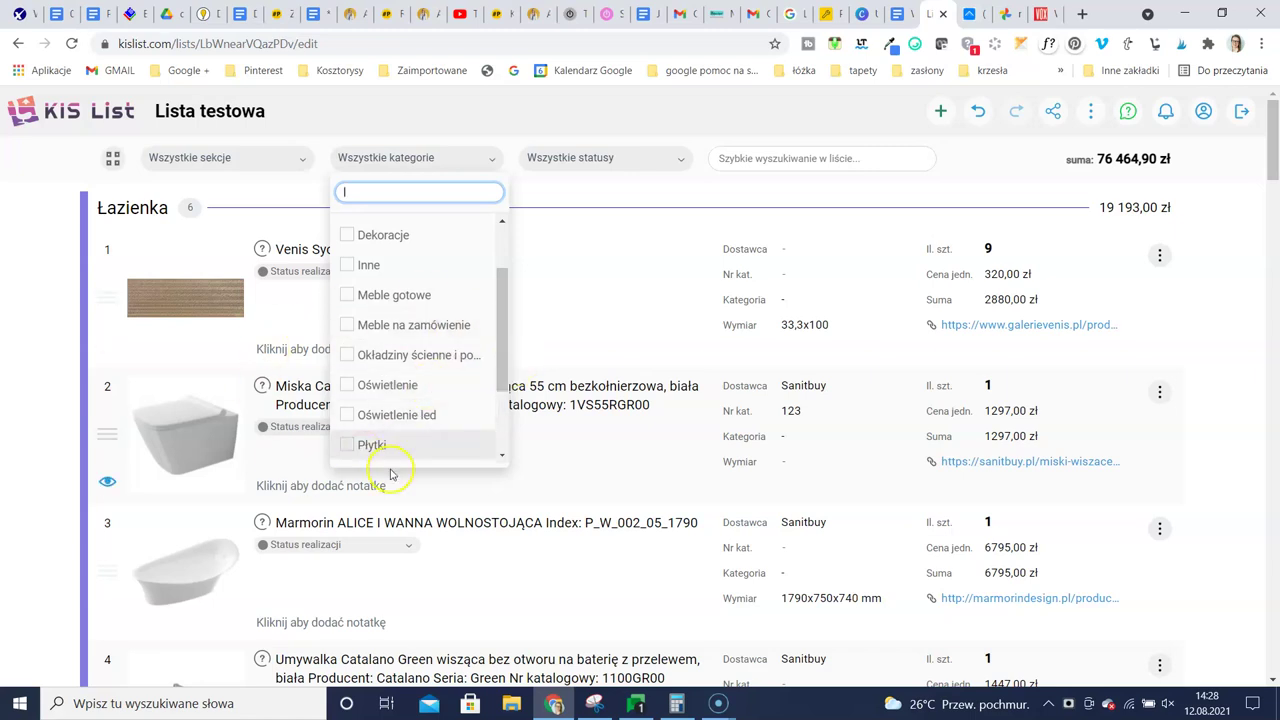
click(643, 160)
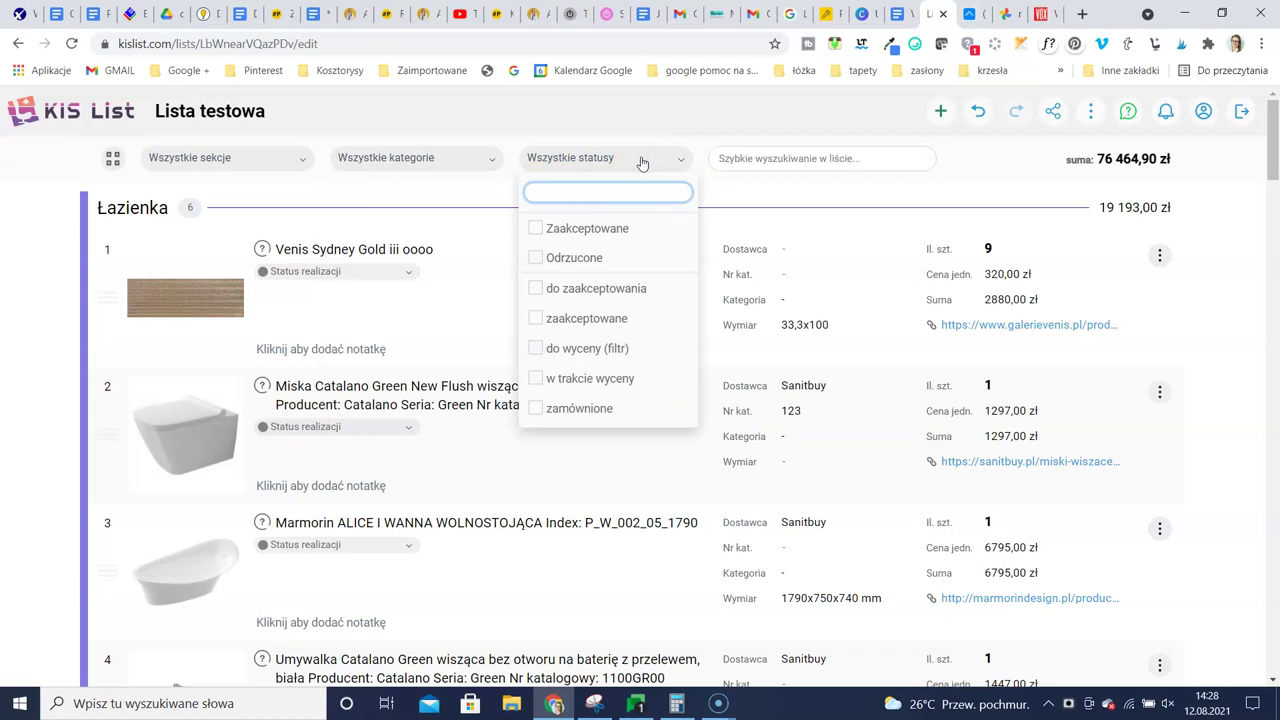
click(631, 231)
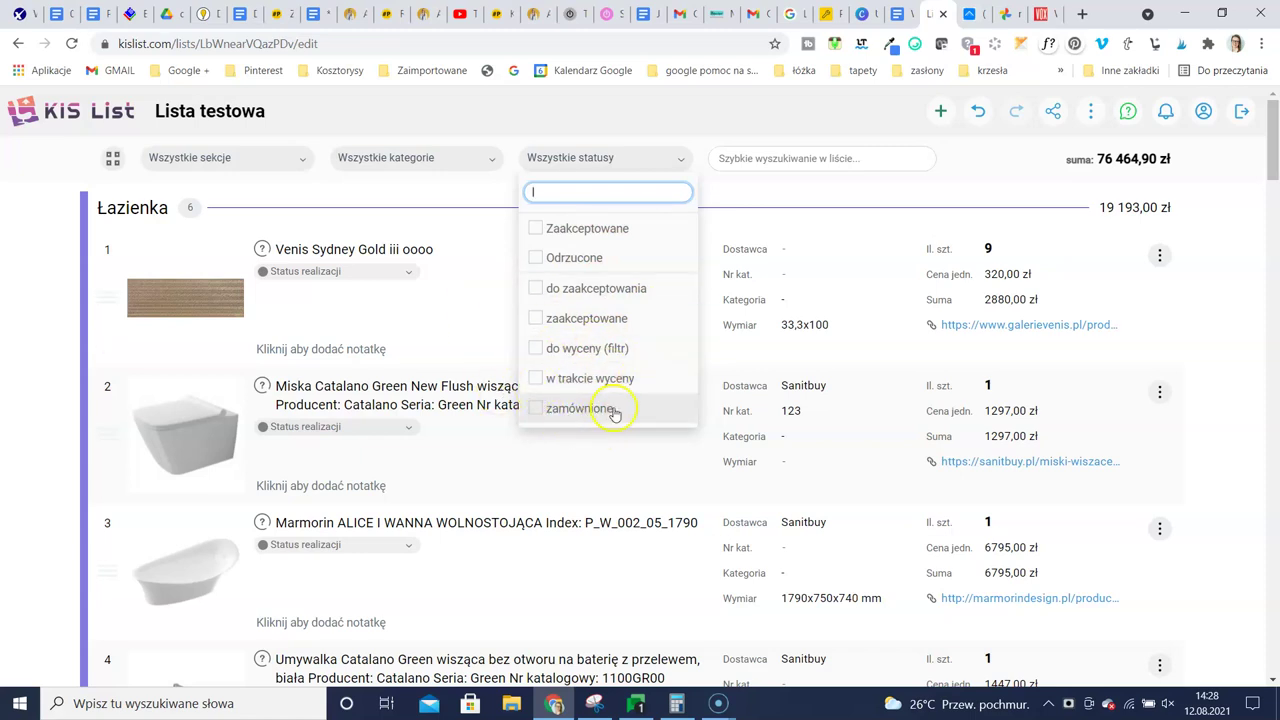
click(1007, 165)
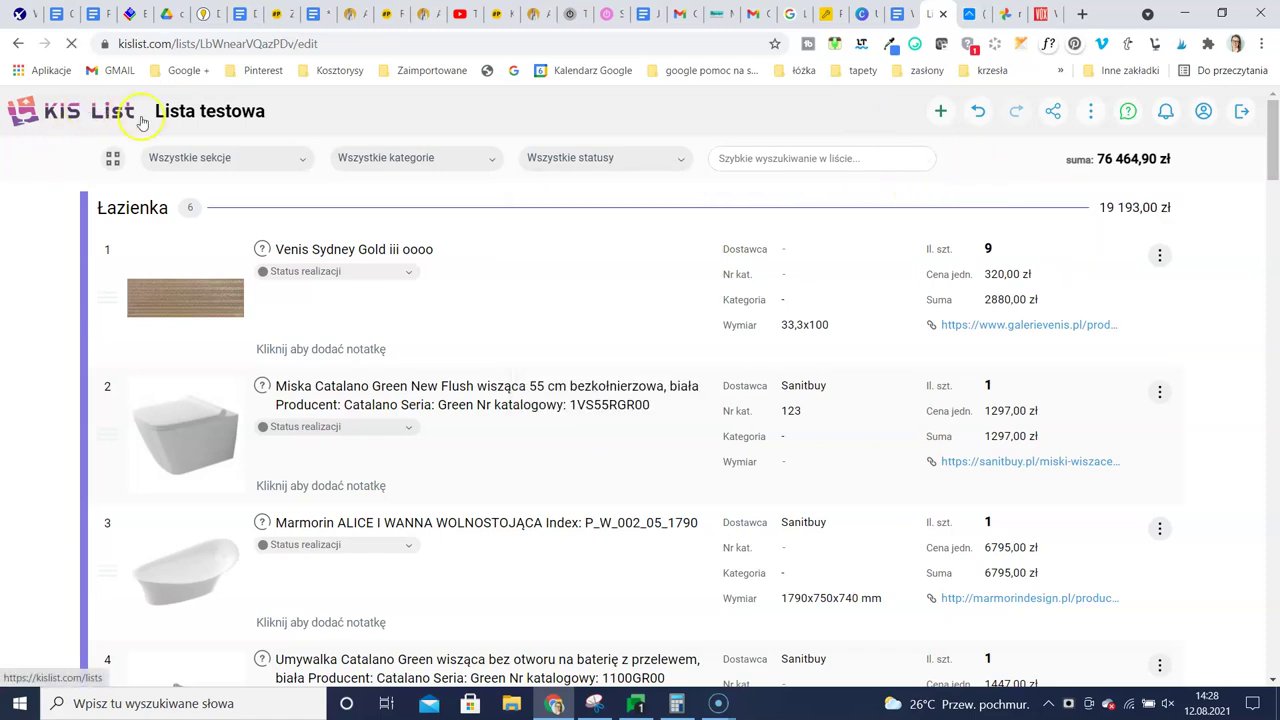
Open 'wzór kosztorysu PA - testowe' (37 790,00 zł) from Twoje KIS listy and scroll through it
click(86, 110)
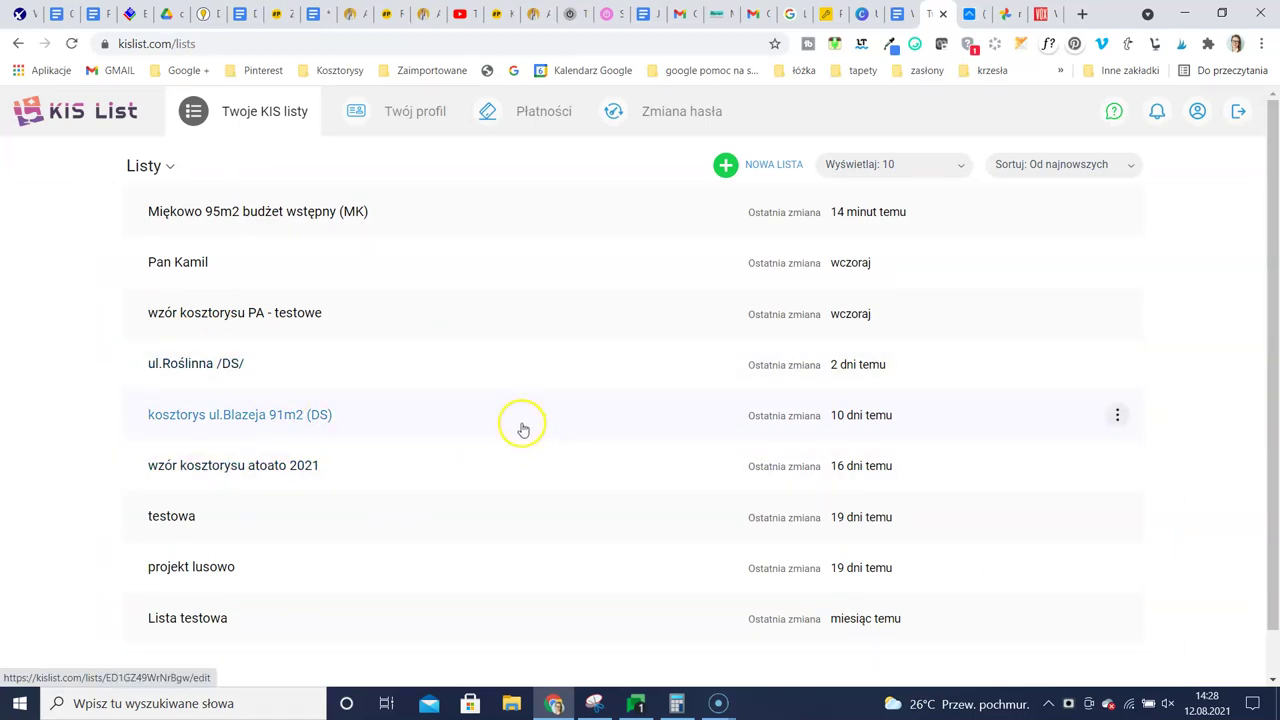
click(224, 314)
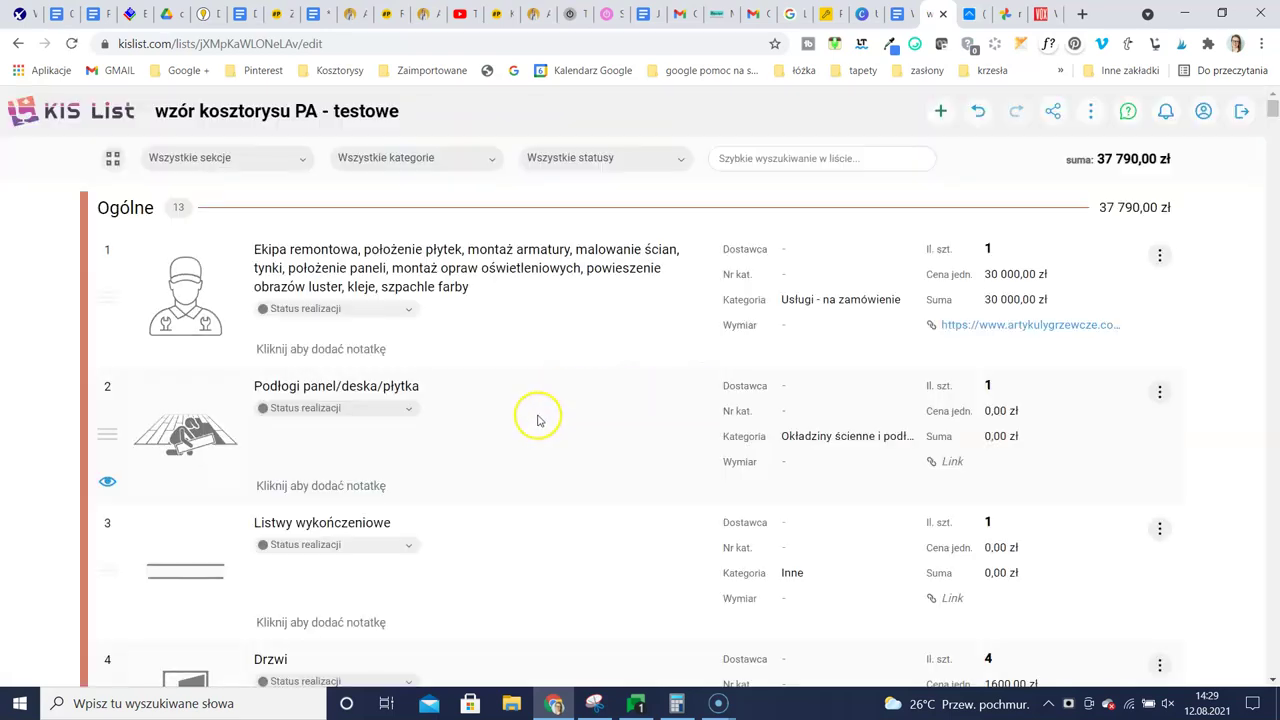
scroll(525, 440, down, 6)
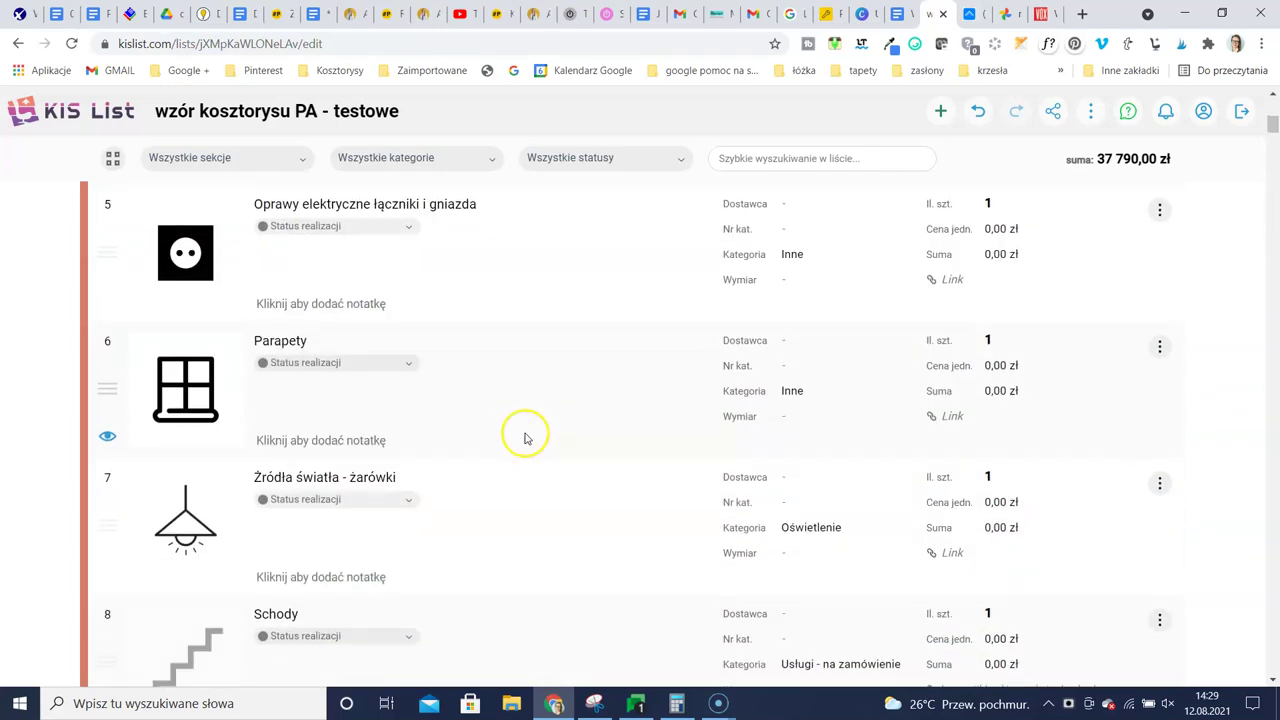
scroll(525, 440, down, 10)
scroll(345, 435, down, 2)
scroll(250, 410, up, 1)
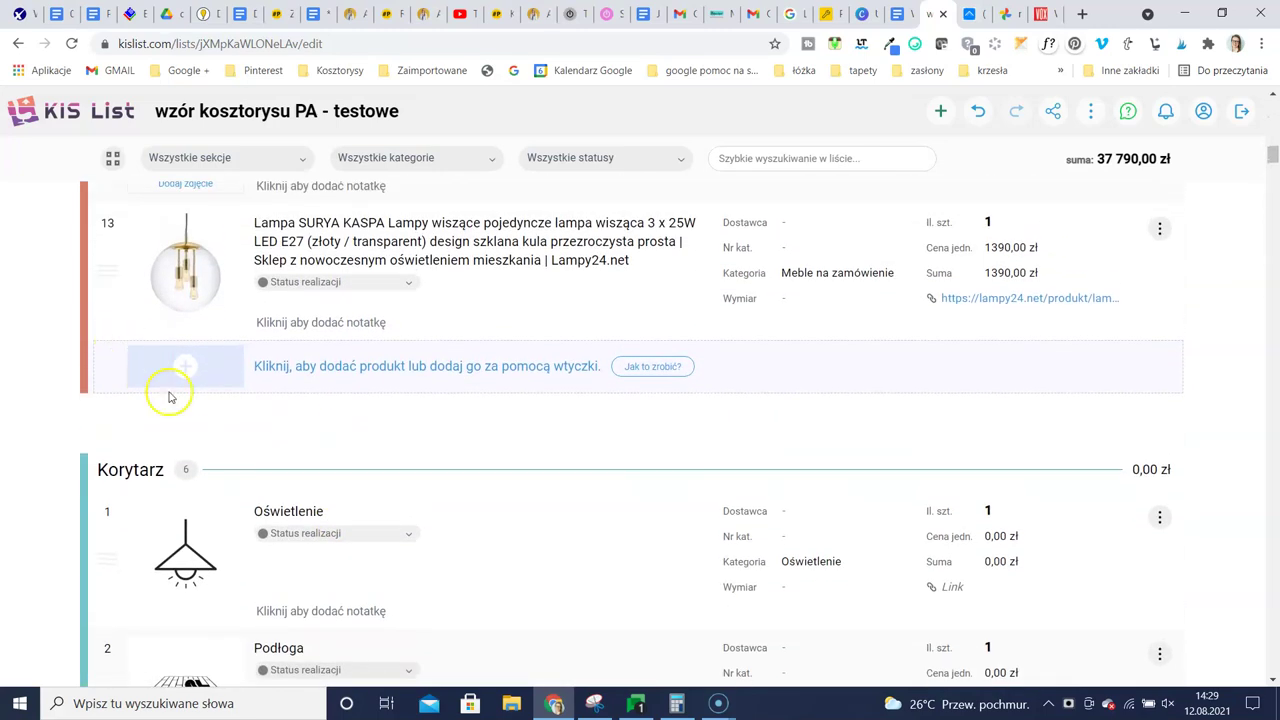
click(302, 365)
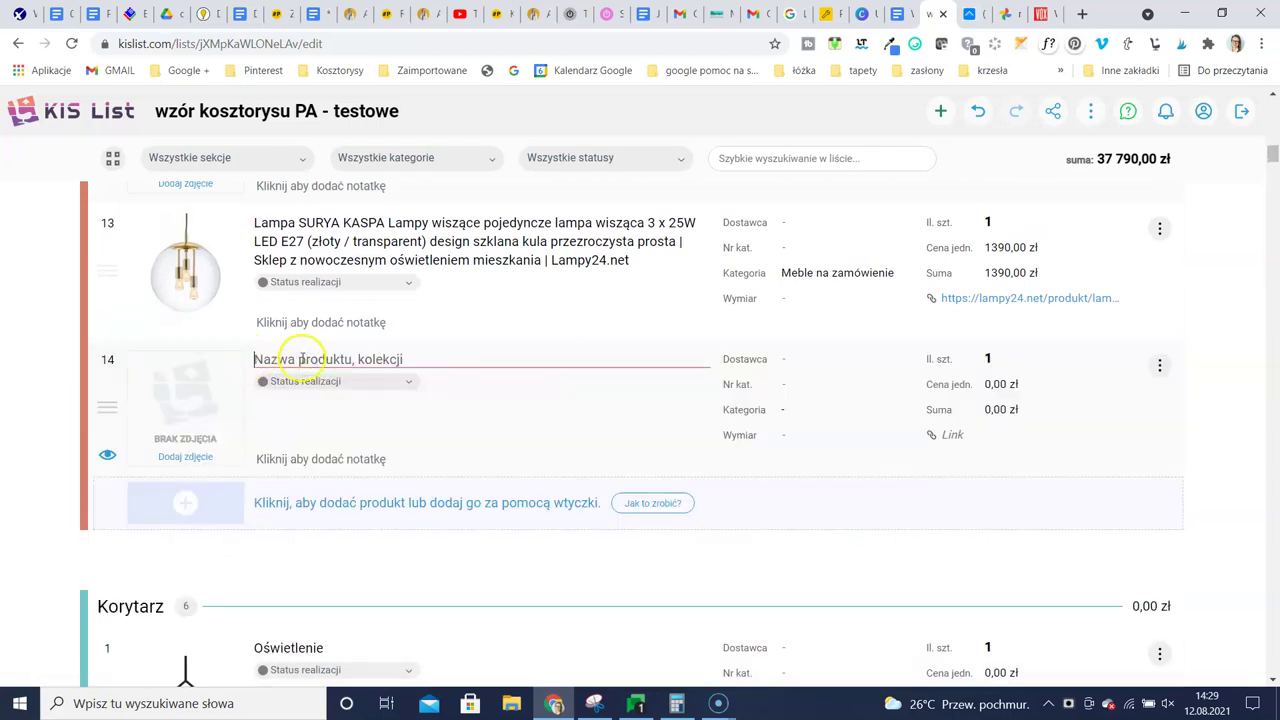
text(R)
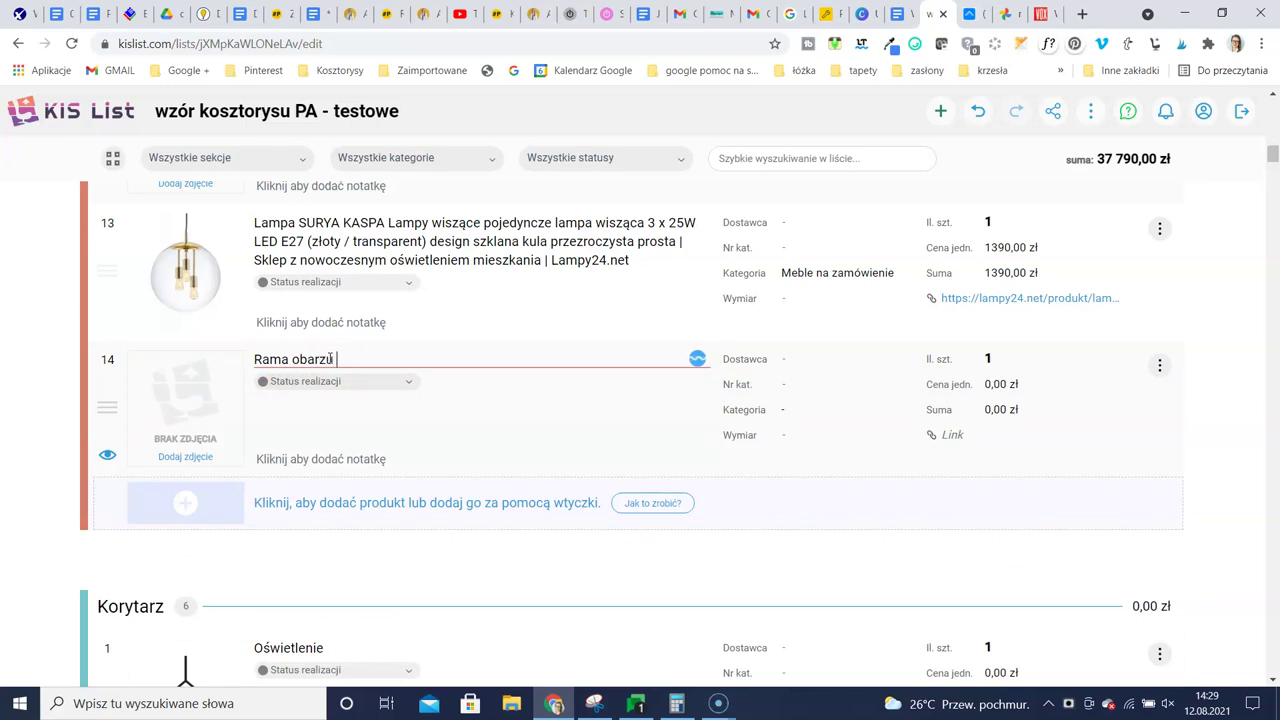
text(ama obarzu)
drag(293, 358, 440, 357)
text(o)
drag(307, 359, 437, 350)
text(raz)
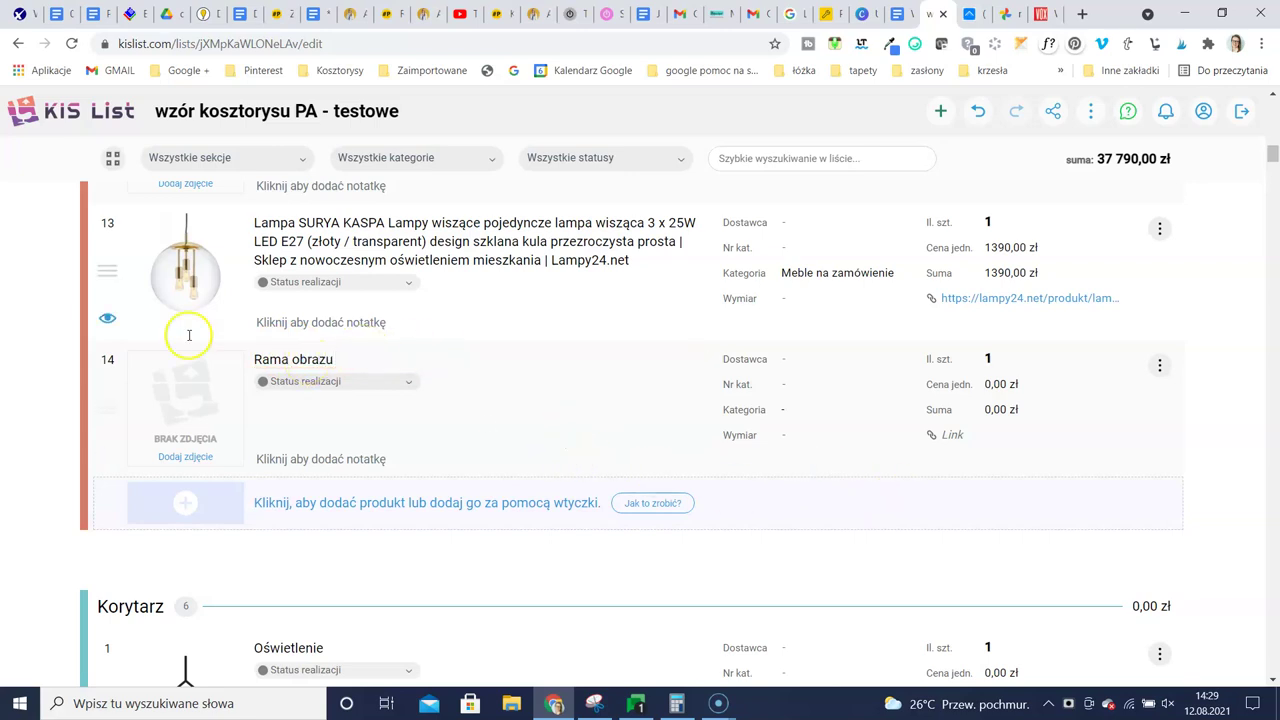
scroll(285, 430, up, 3)
scroll(285, 430, down, 3)
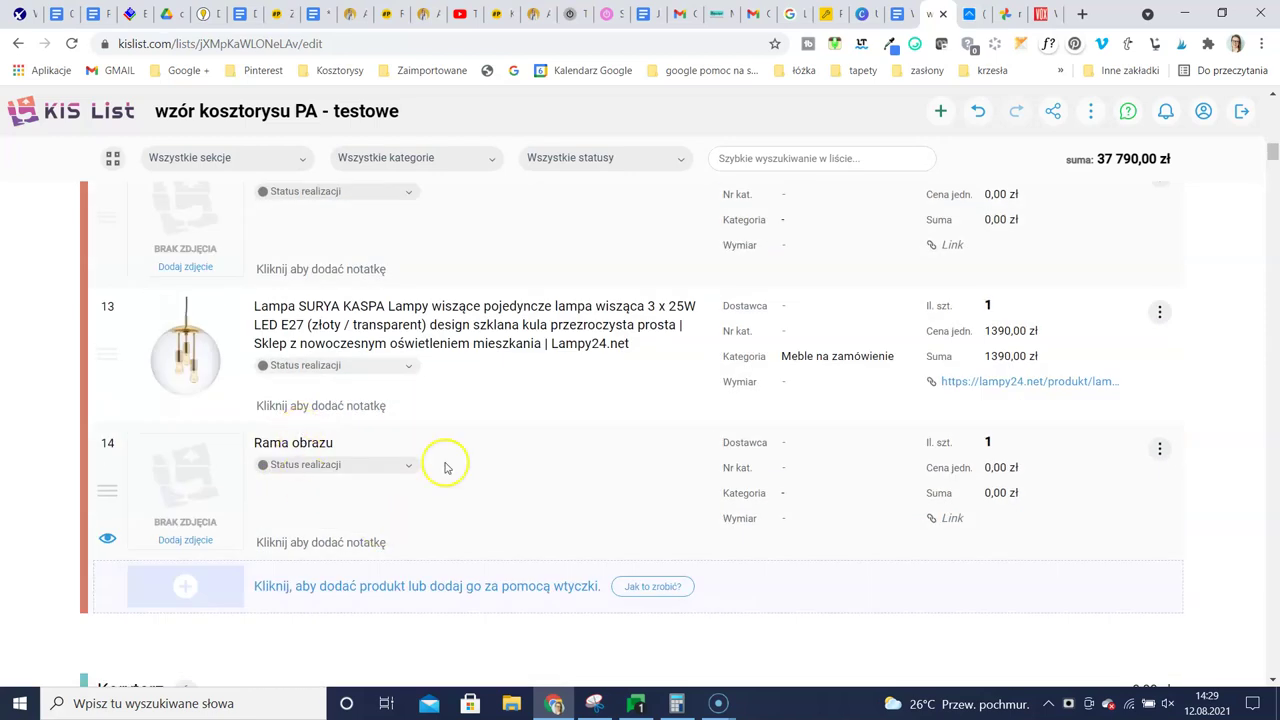
click(1160, 449)
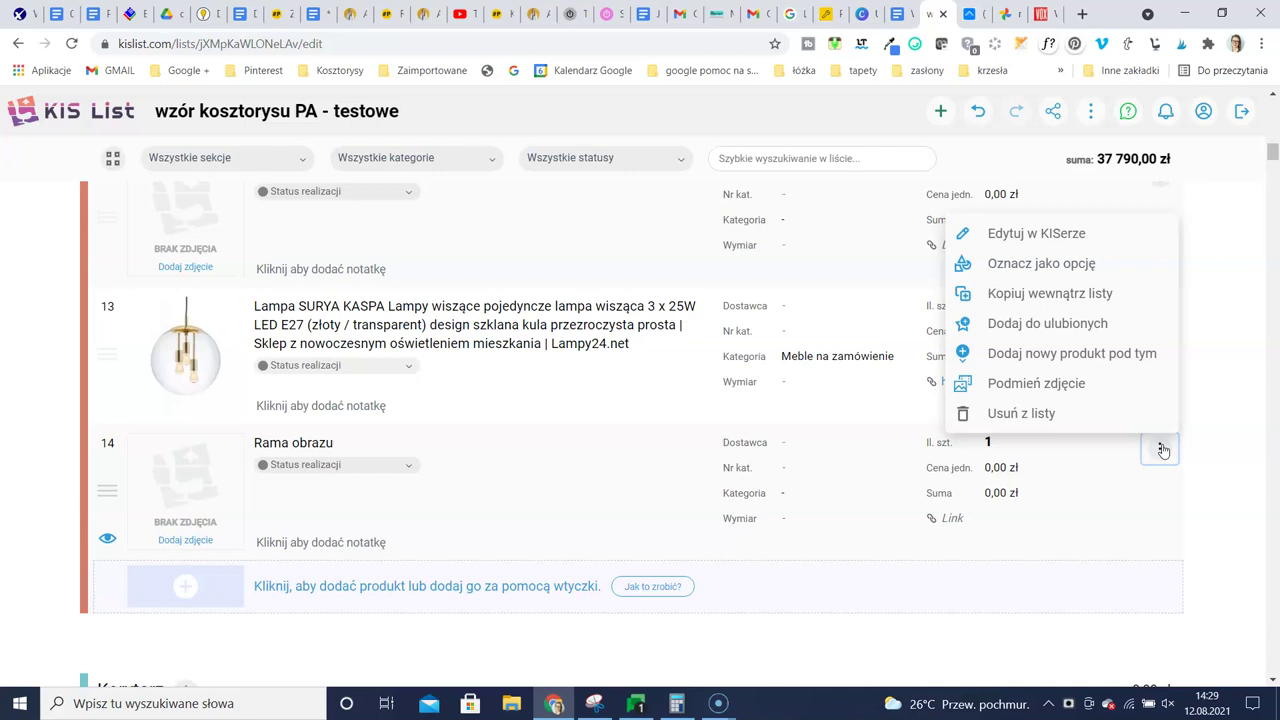
click(1040, 413)
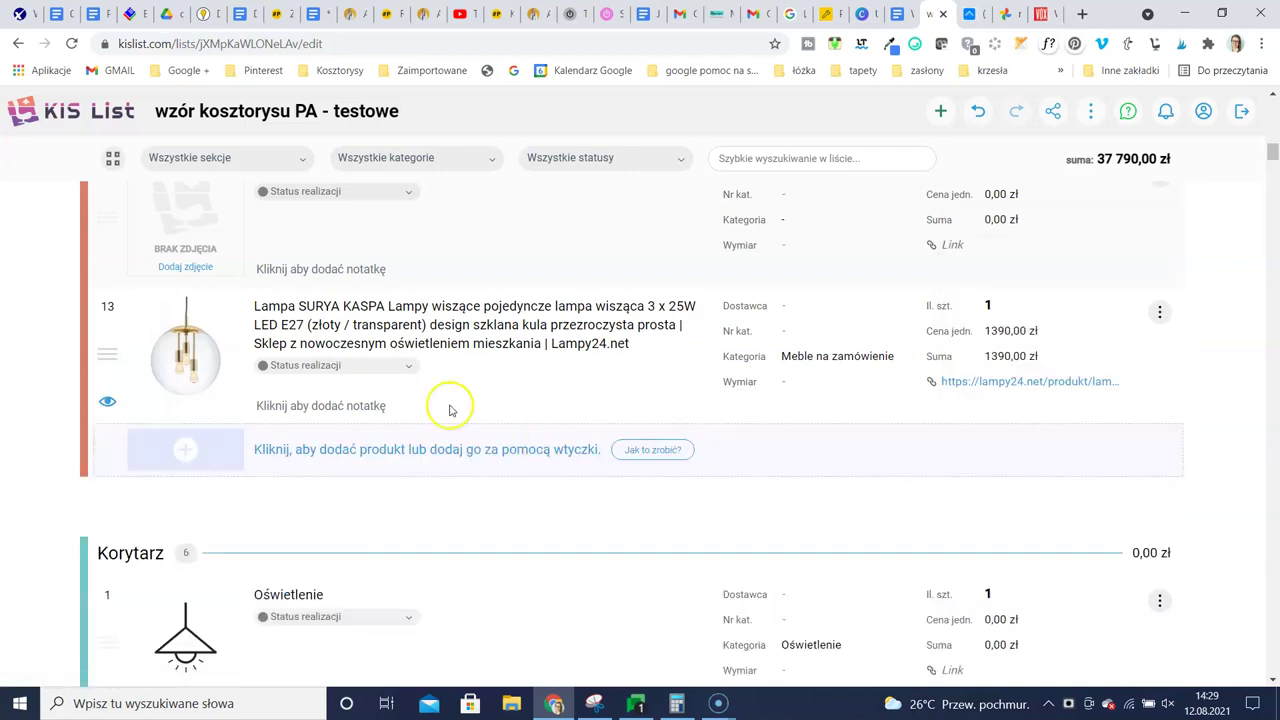
Collapse the Korytarz and Salon sections of the estimate
scroll(449, 410, up, 10)
scroll(435, 480, up, 5)
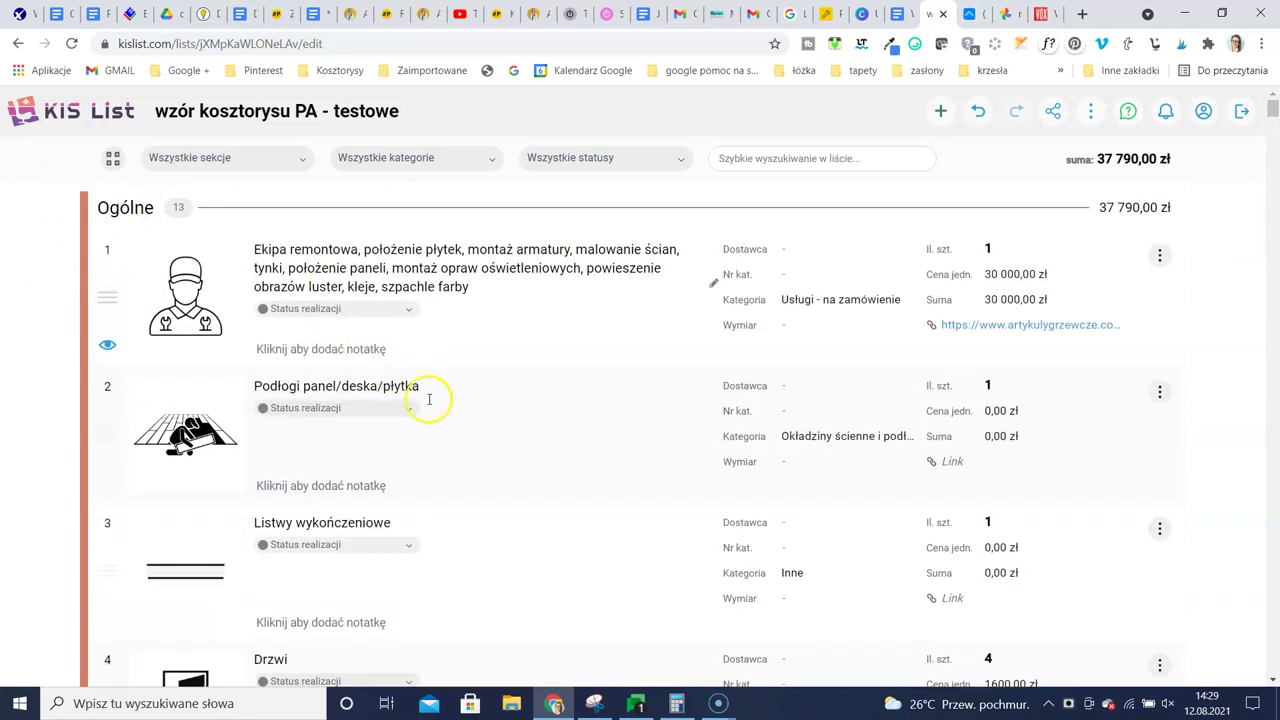
scroll(429, 399, down, 10)
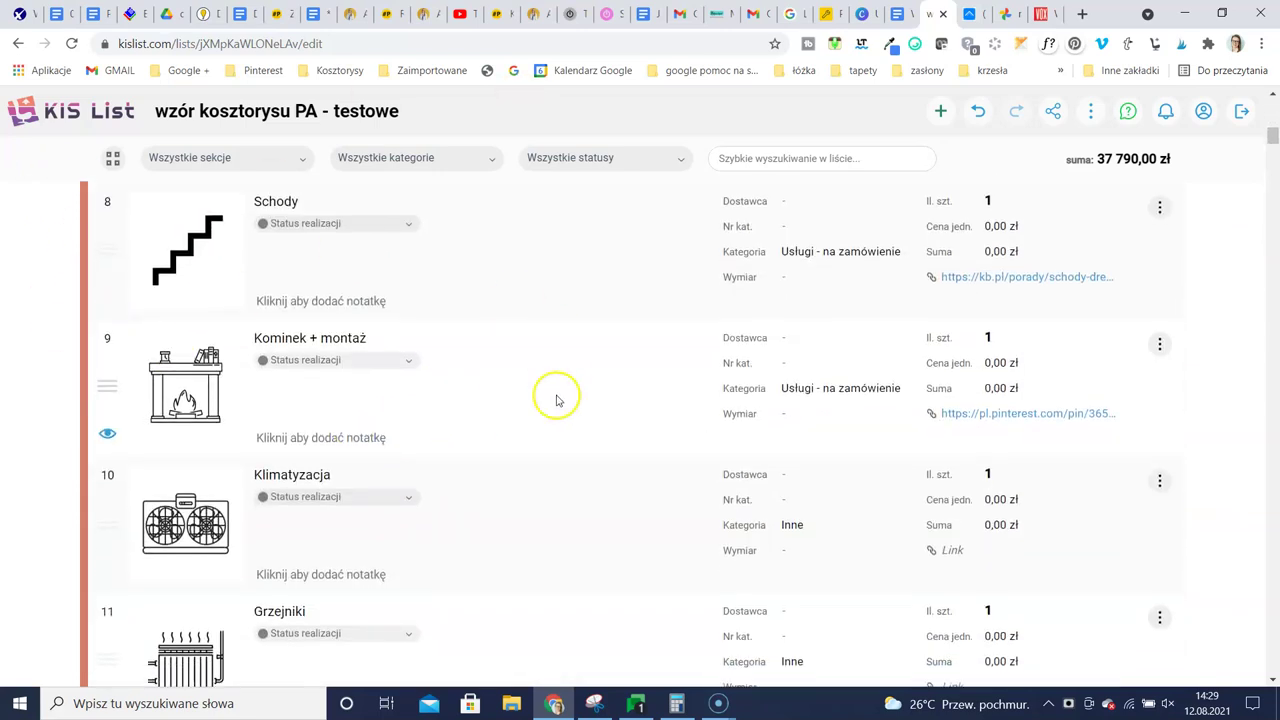
scroll(557, 400, down, 8)
scroll(535, 385, up, 3)
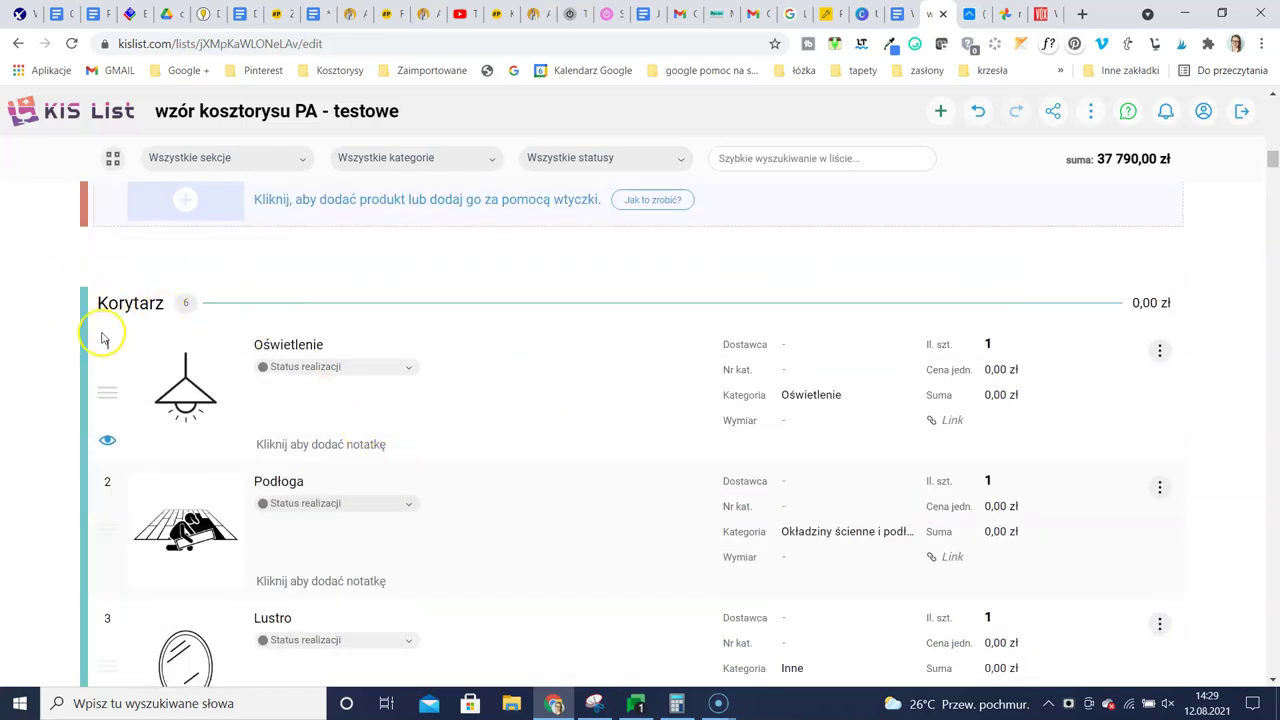
click(185, 303)
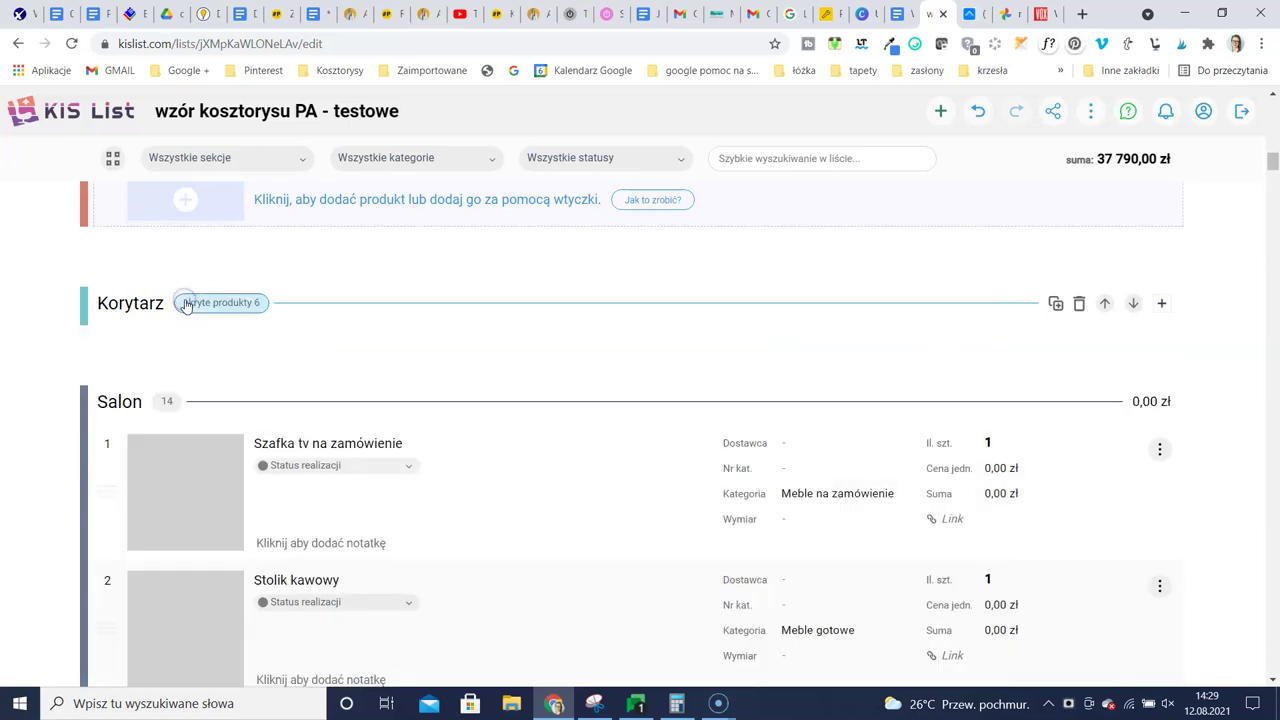
click(193, 303)
click(190, 303)
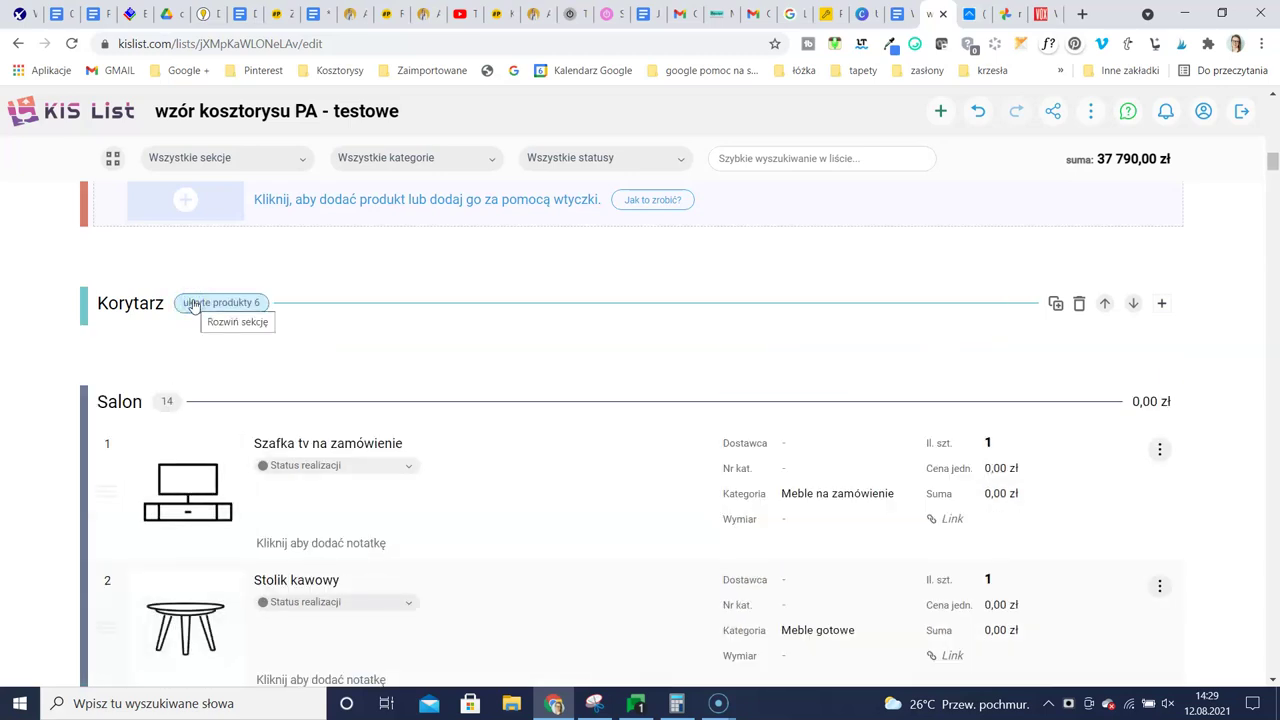
scroll(329, 349, down, 8)
scroll(294, 354, up, 10)
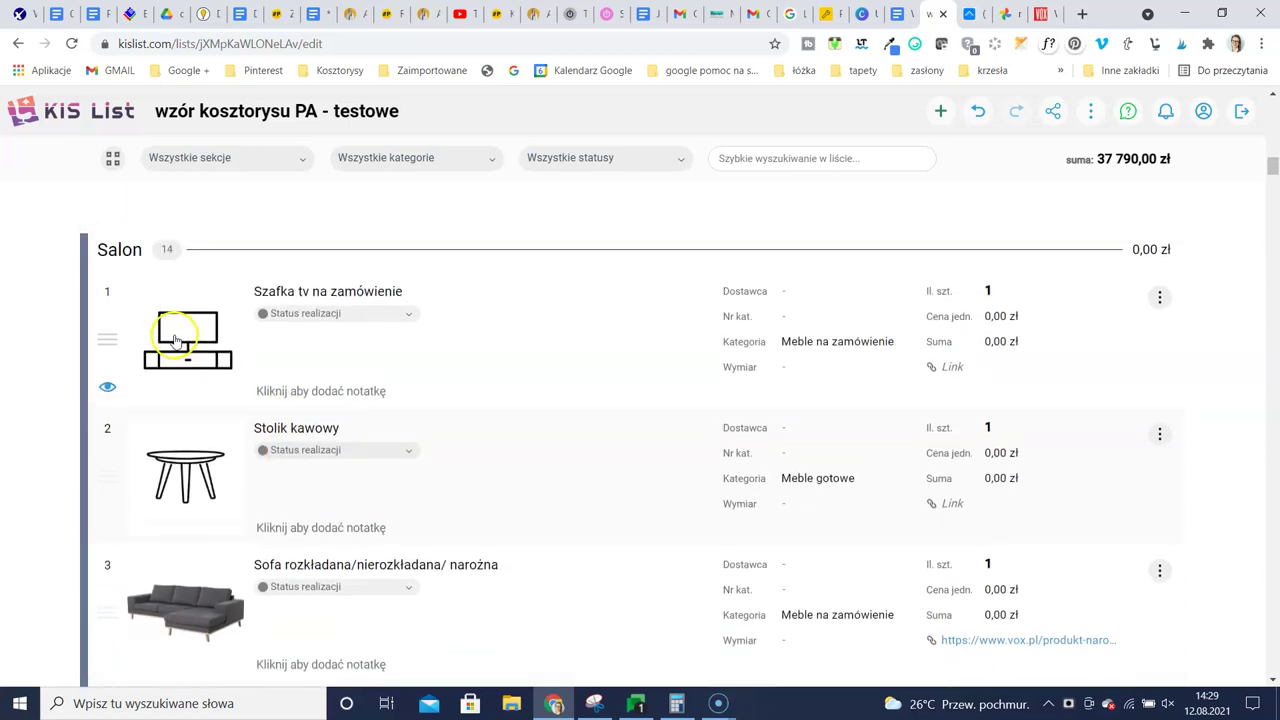
click(166, 486)
Collapse the Łazienka 1 and Łazienka 2 sections
scroll(497, 477, down, 3)
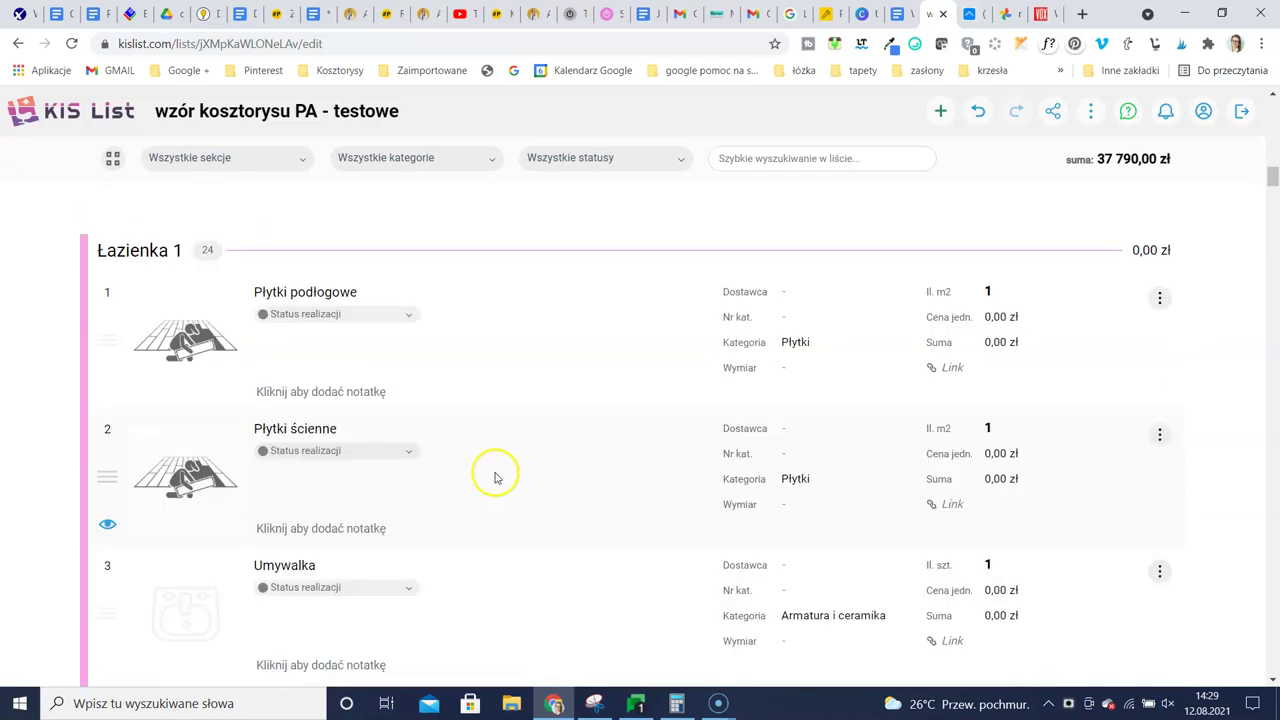
click(207, 250)
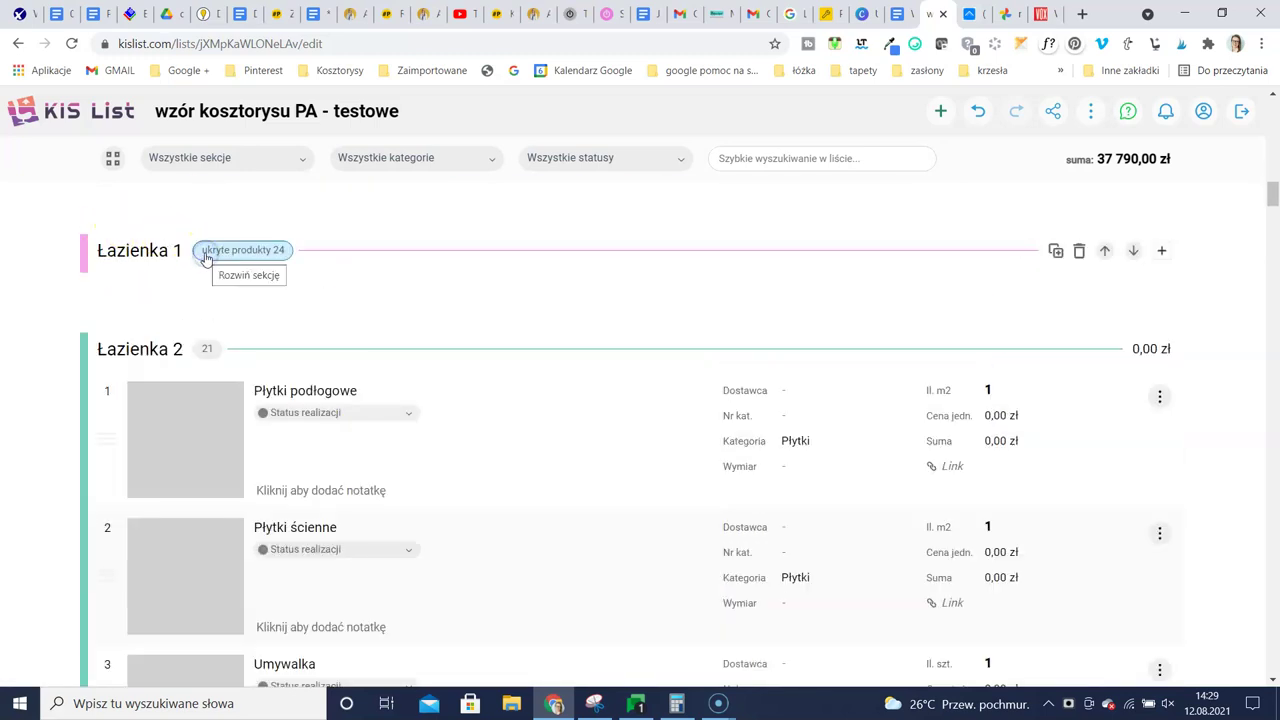
click(215, 250)
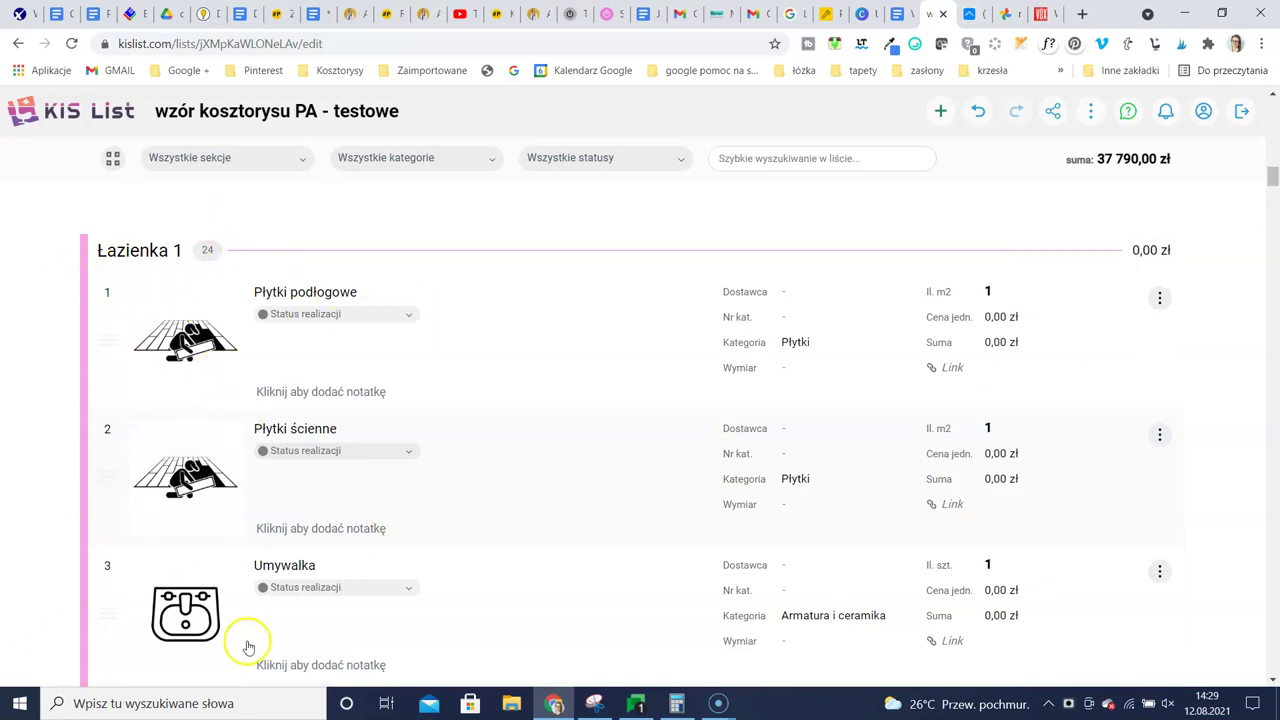
scroll(246, 646, down, 4)
scroll(260, 615, down, 9)
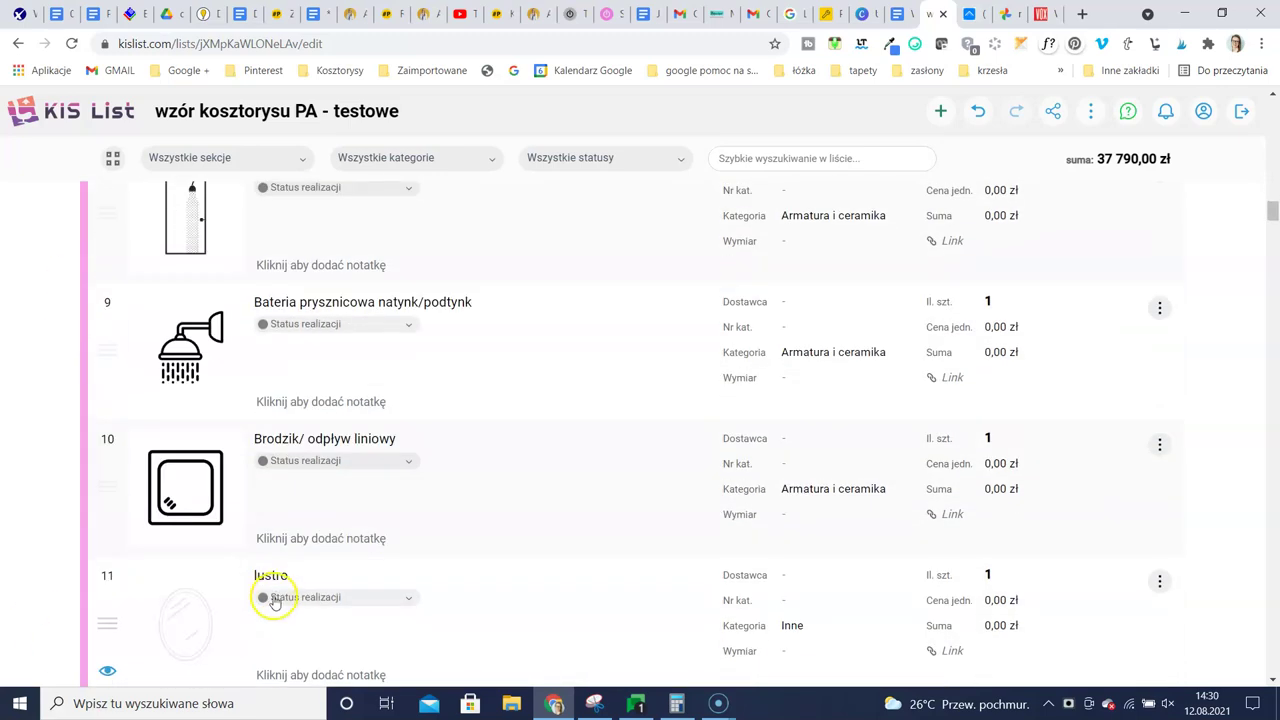
scroll(289, 572, down, 1)
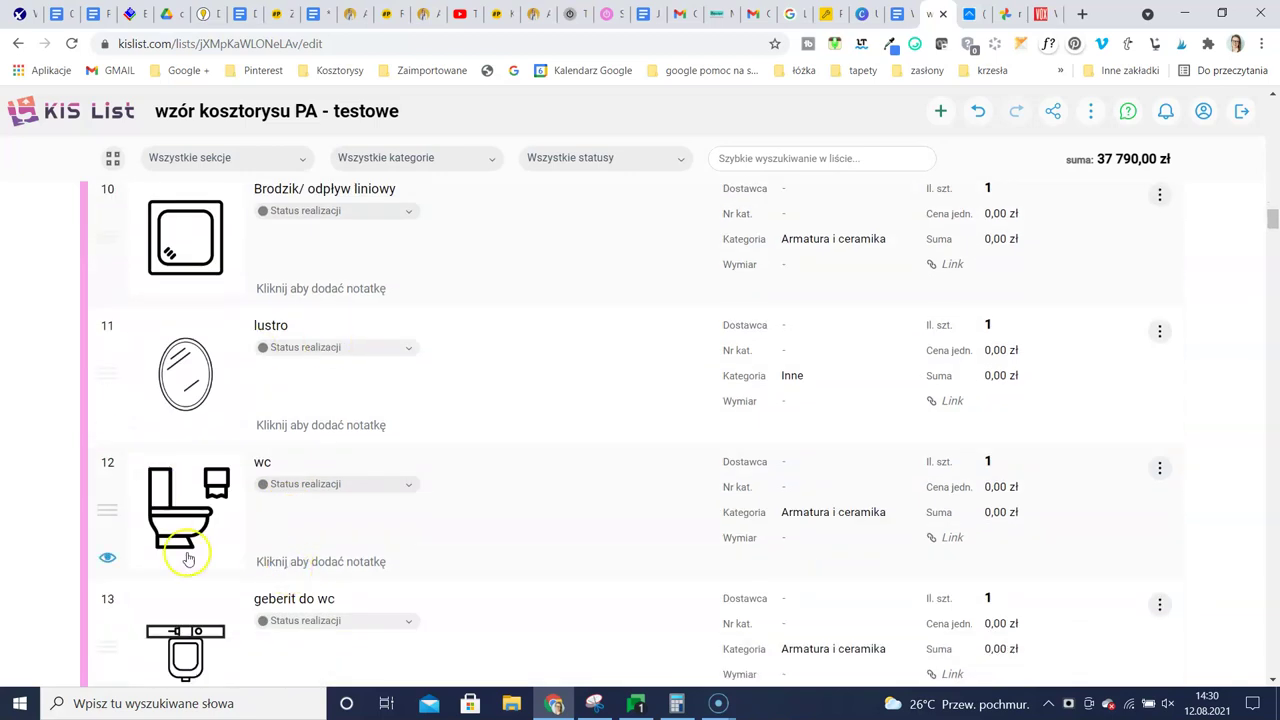
scroll(300, 495, up, 5)
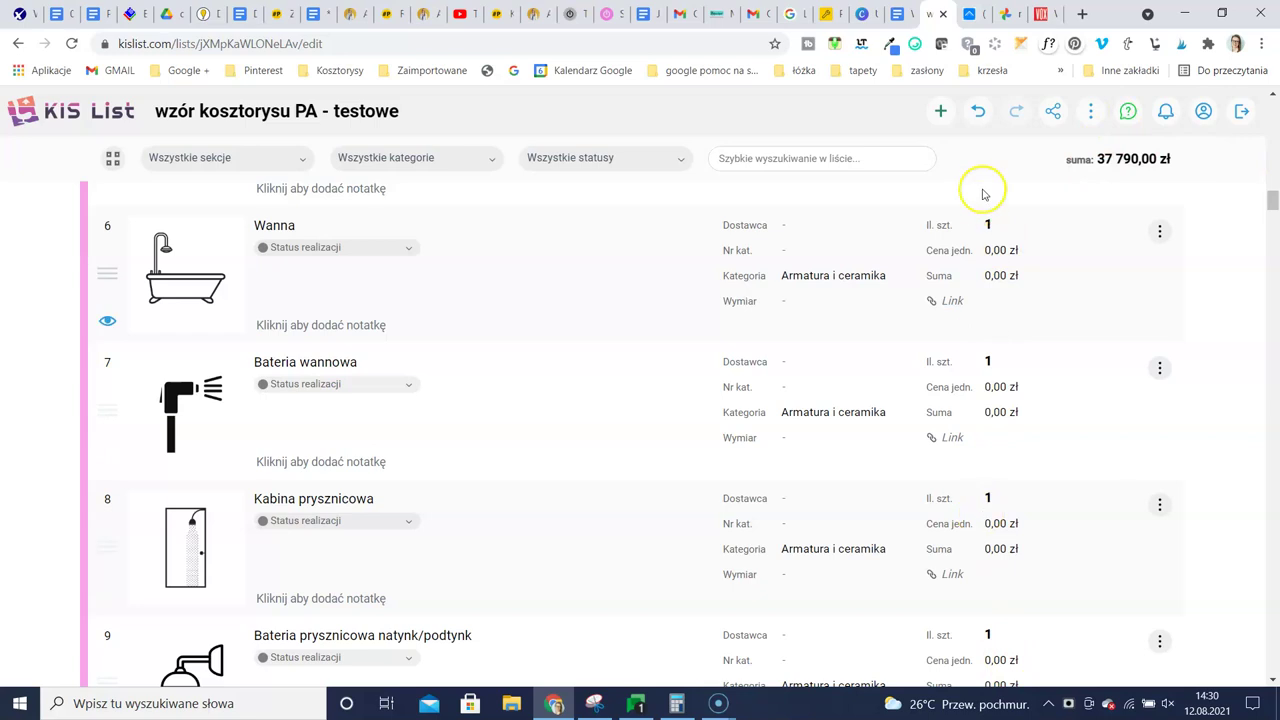
scroll(1020, 300, up, 2)
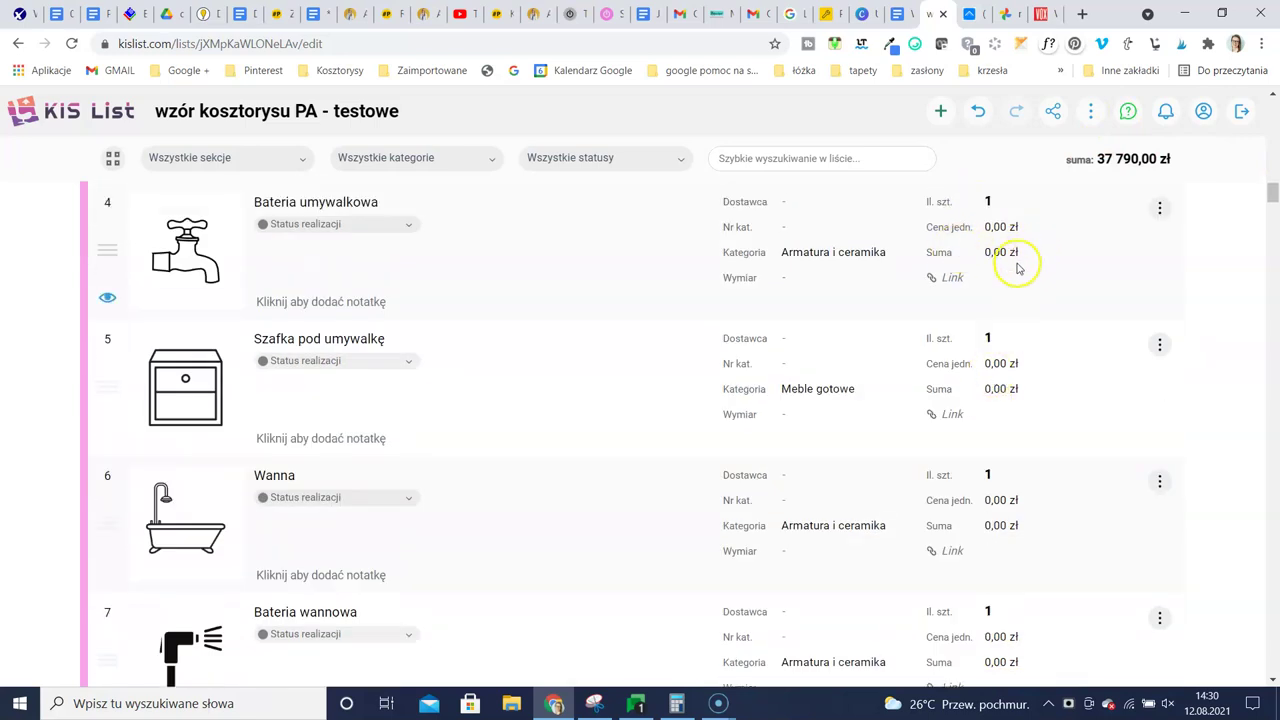
scroll(1006, 274, up, 3)
scroll(1004, 365, up, 2)
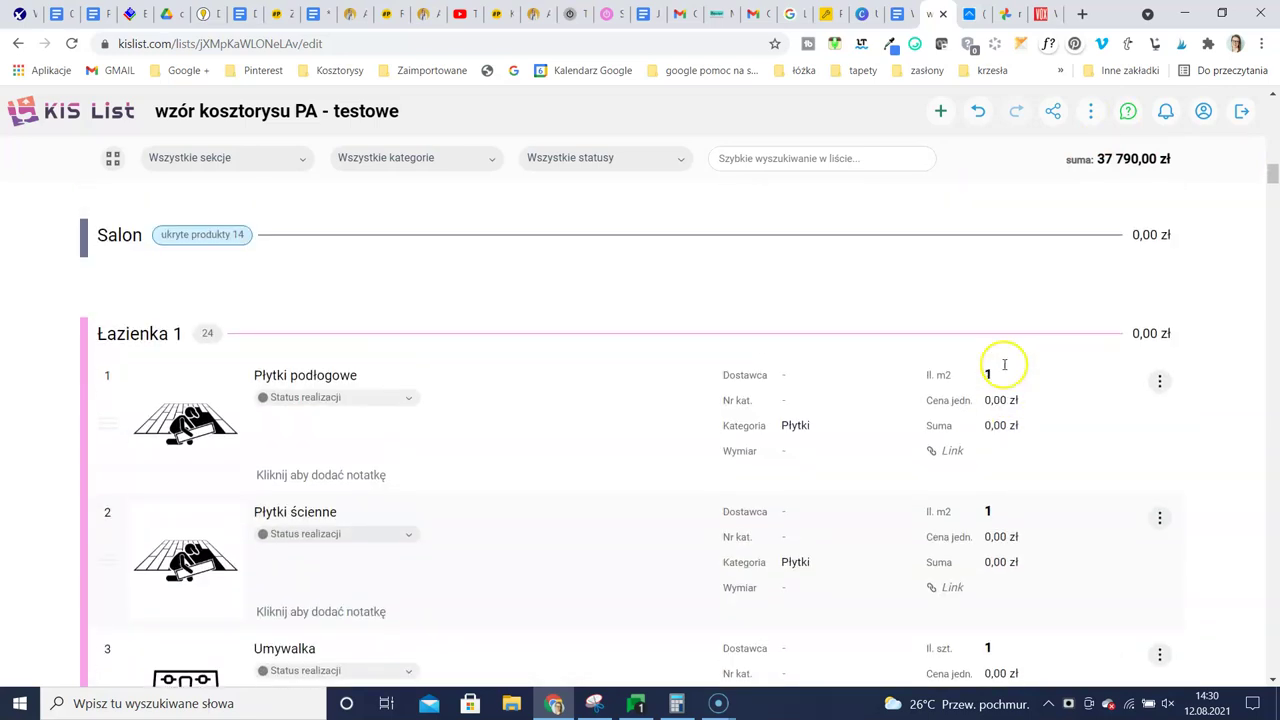
click(207, 335)
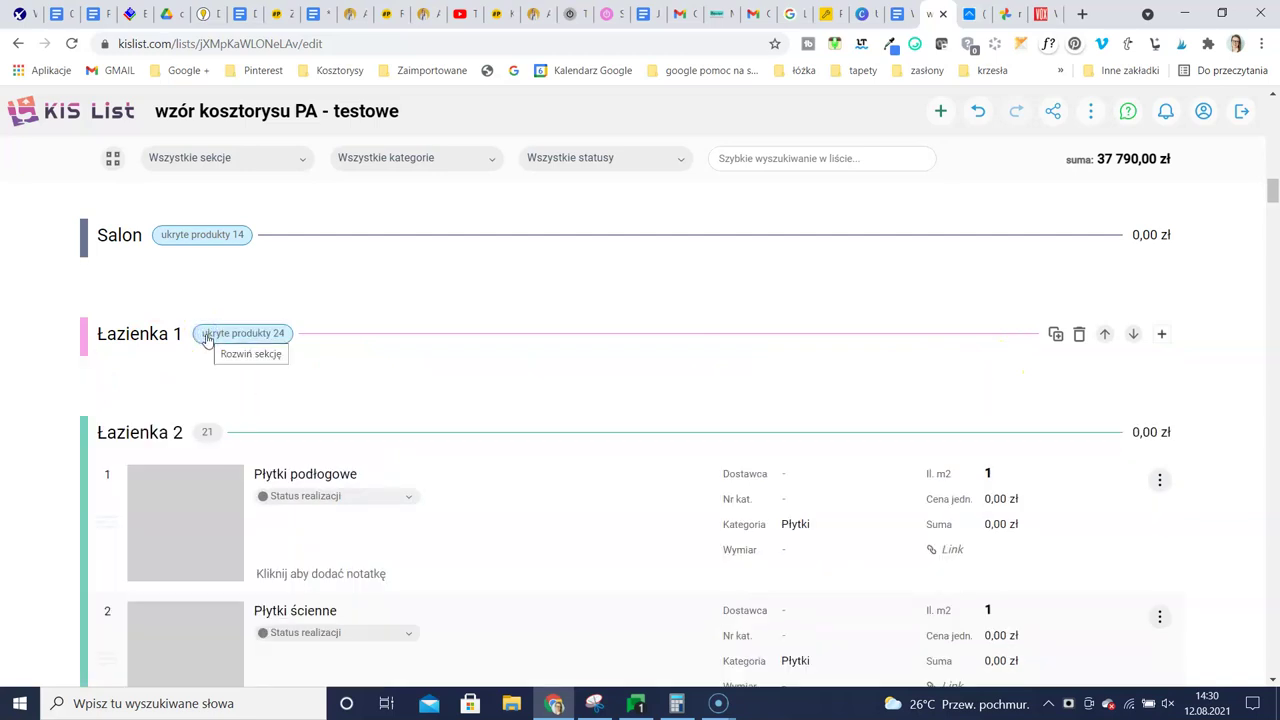
click(207, 432)
Collapse the WC and Kuchnia sections, then return to the overview of all lists
scroll(250, 400, down, 2)
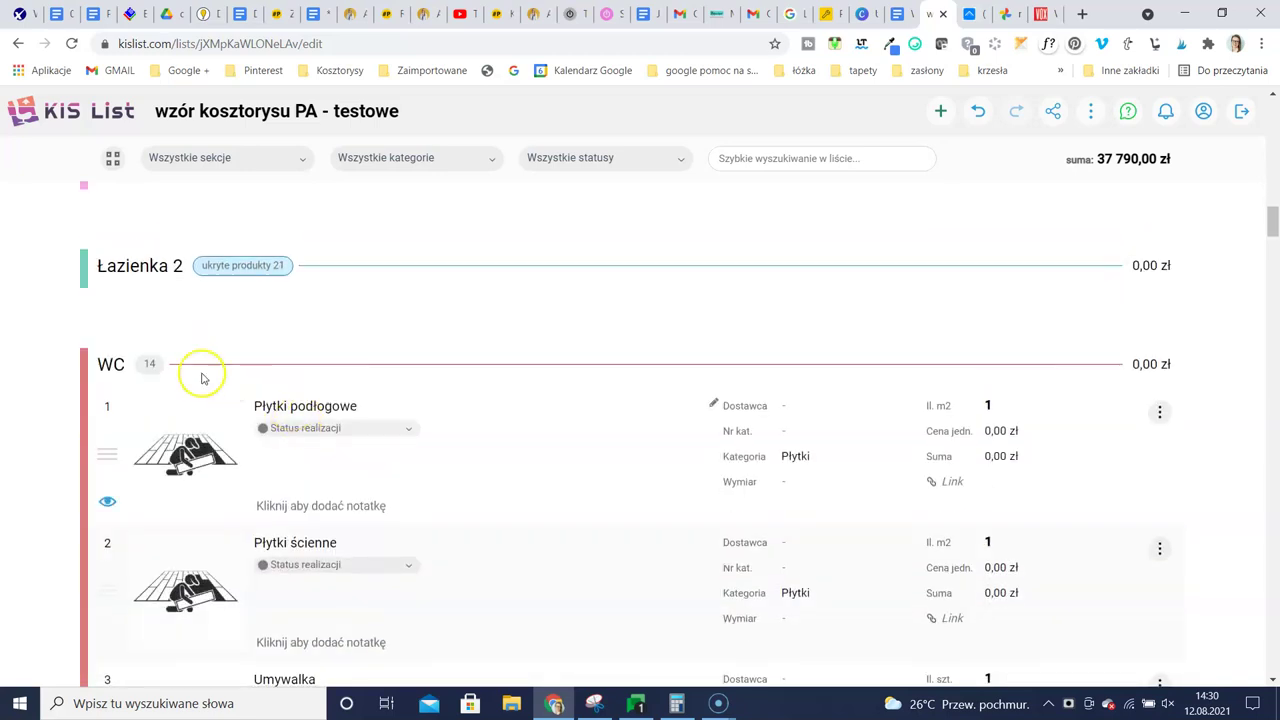
click(149, 365)
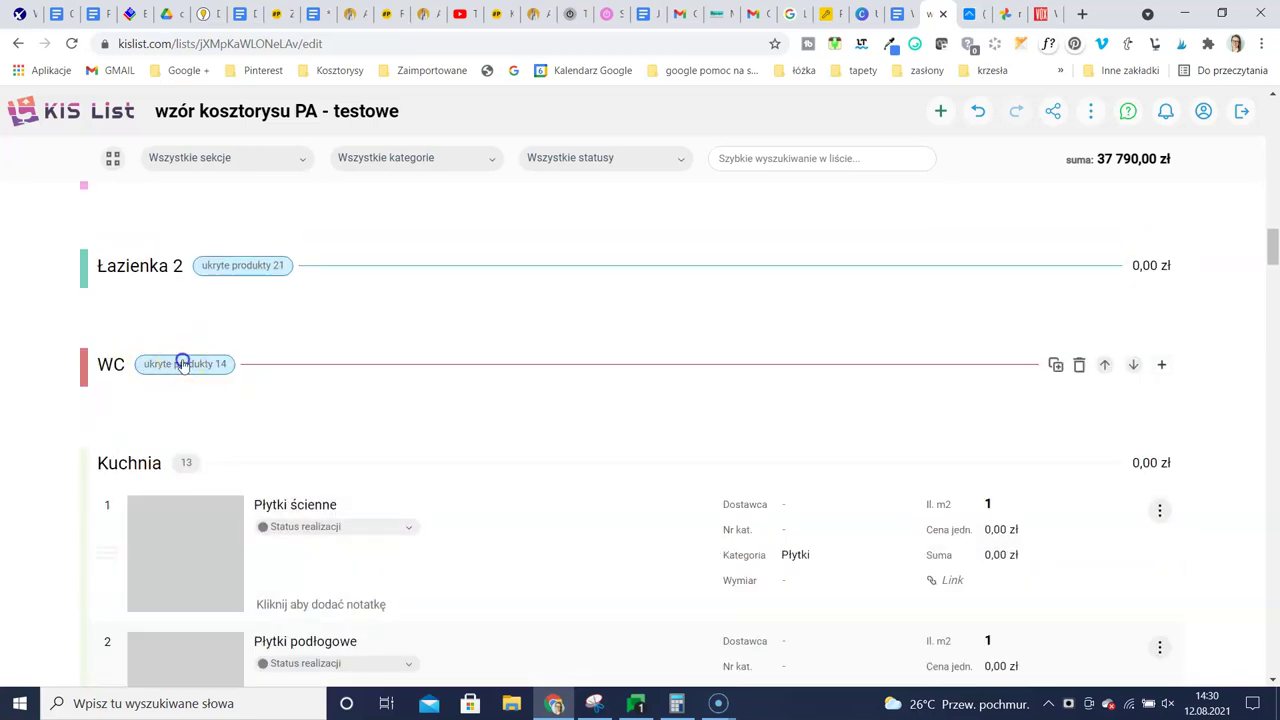
click(182, 363)
click(158, 363)
scroll(526, 487, down, 2)
scroll(520, 480, down, 2)
scroll(505, 476, up, 4)
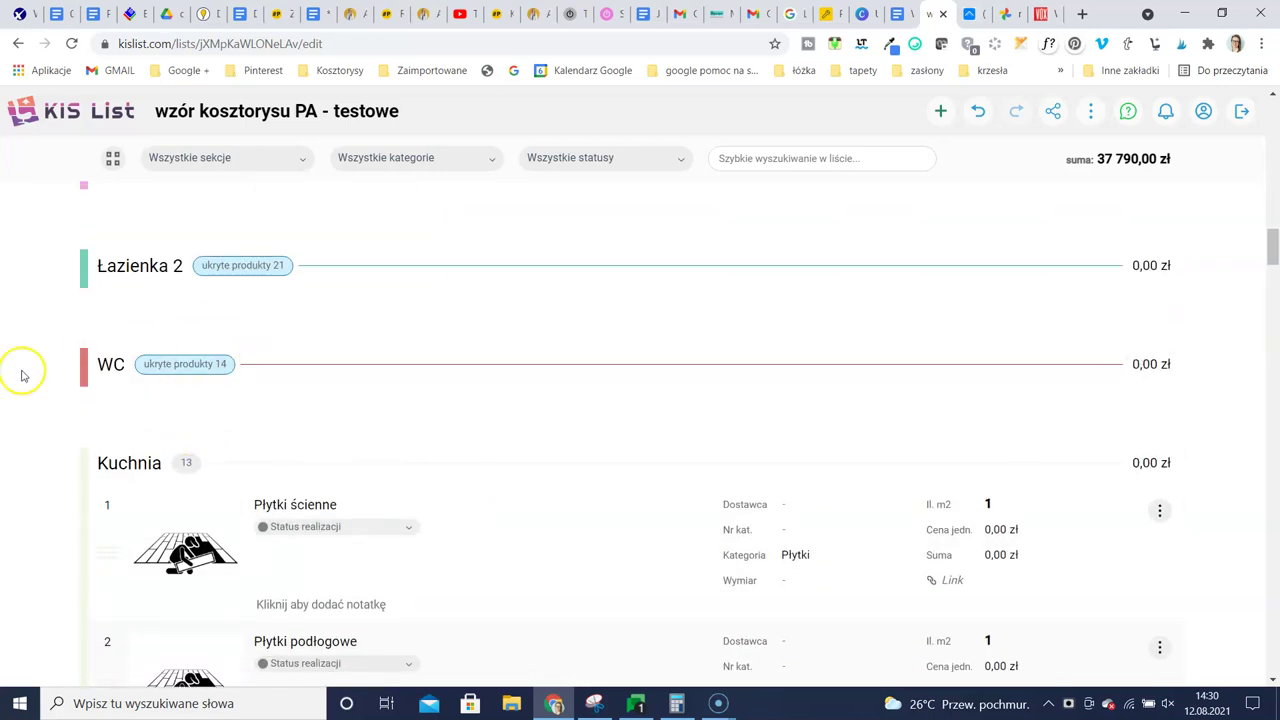
click(185, 462)
scroll(352, 354, up, 4)
scroll(352, 354, up, 4)
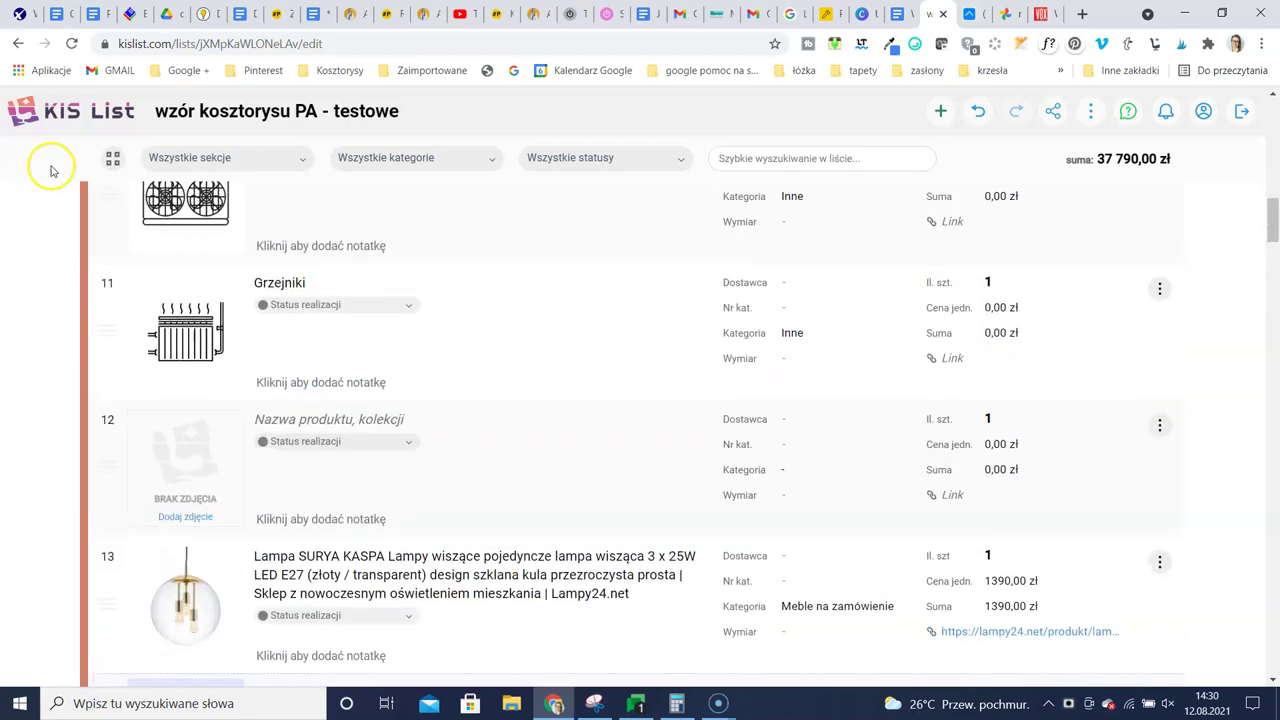
click(74, 108)
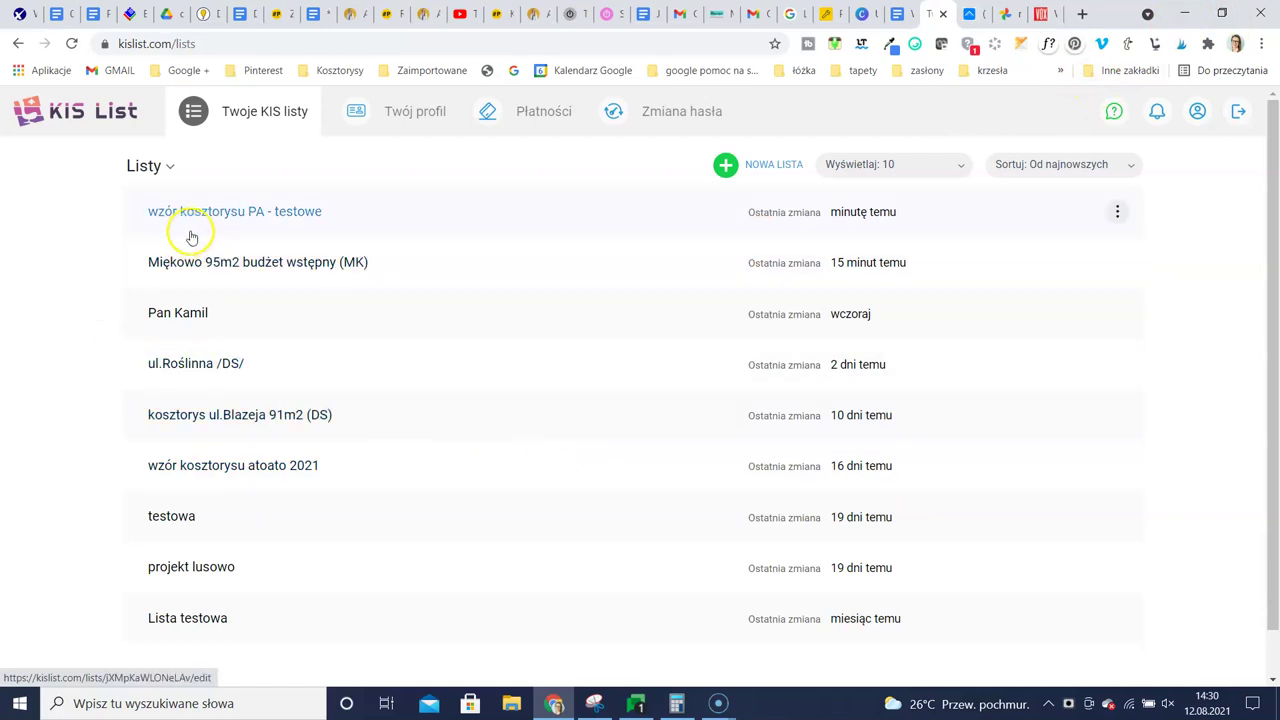
Add a first section to the new list and name it łazienka
scroll(503, 312, down, 1)
scroll(503, 312, up, 1)
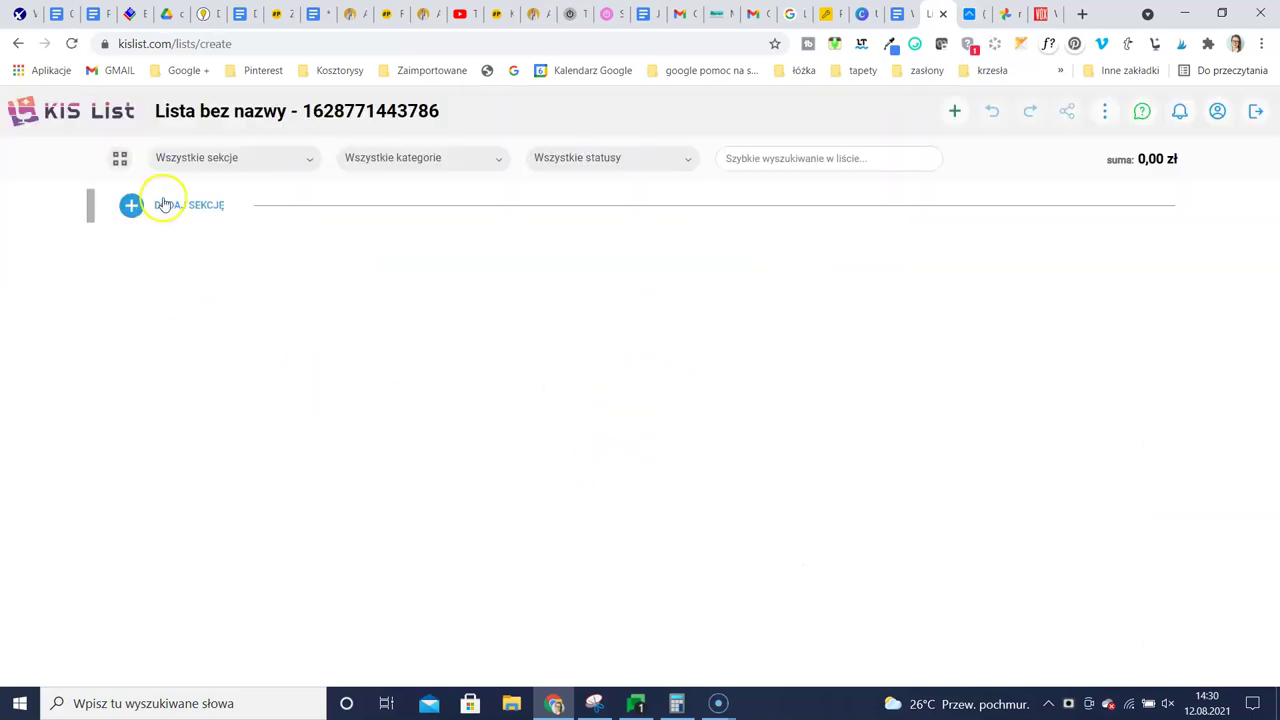
click(166, 206)
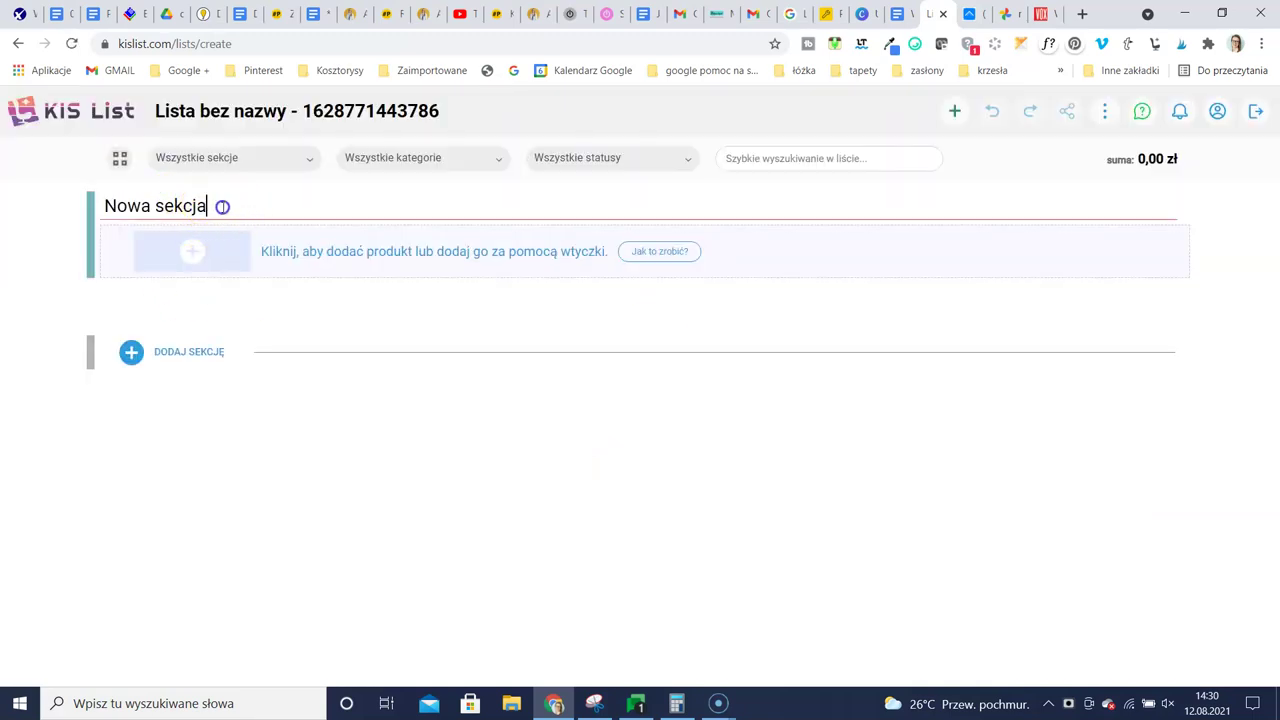
drag(222, 206, 57, 210)
text(ła)
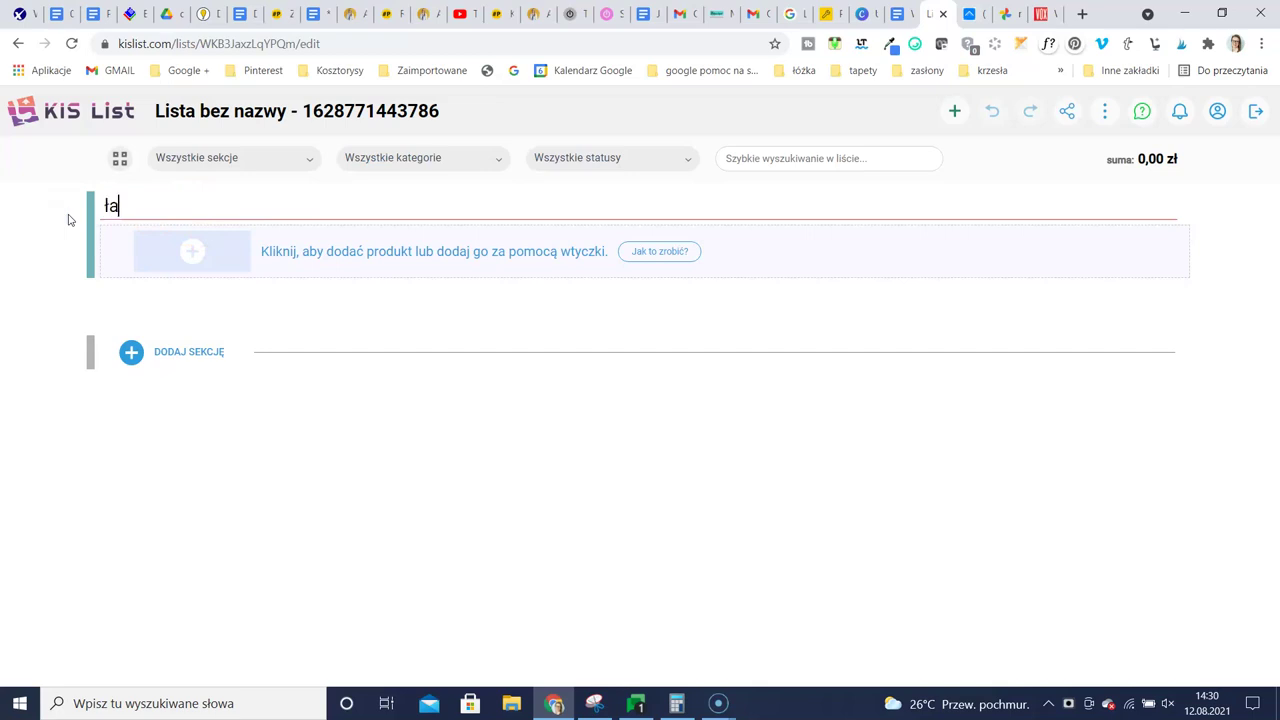
text(zienka)
Add a product named wanna to łazienka and set it to be completed in KISer
click(294, 251)
text(wanna)
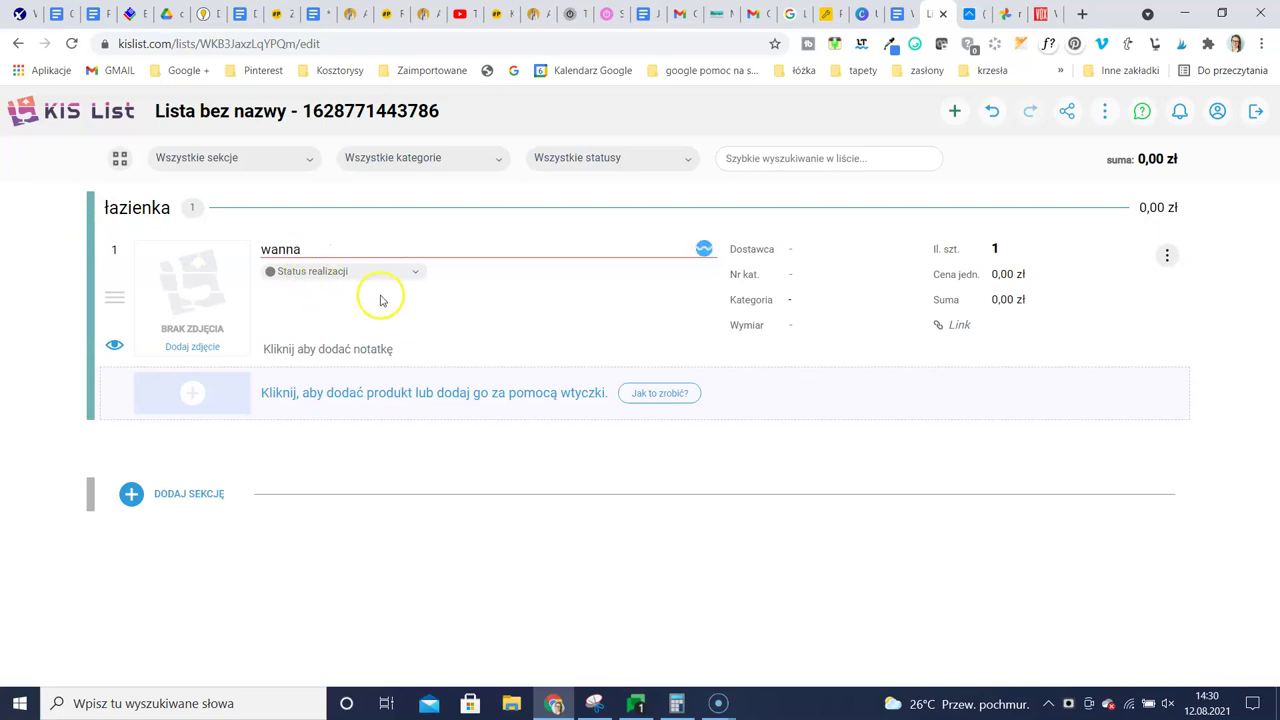
click(380, 300)
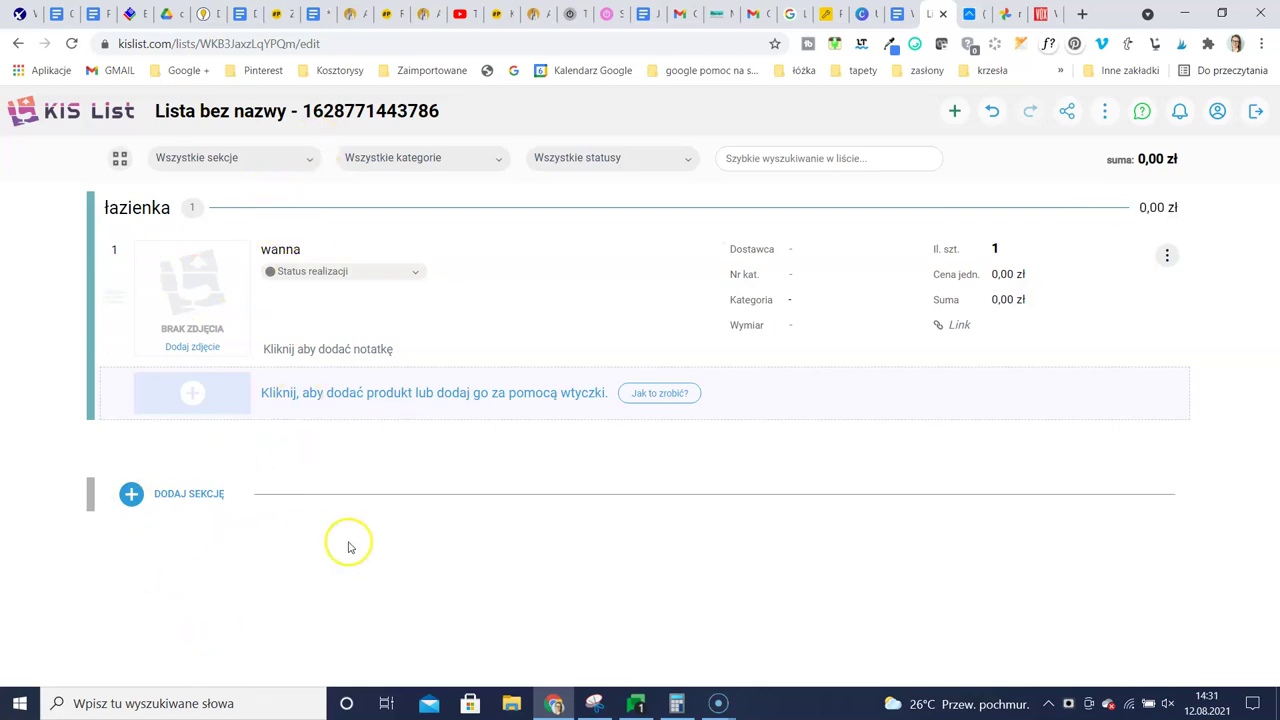
click(1167, 256)
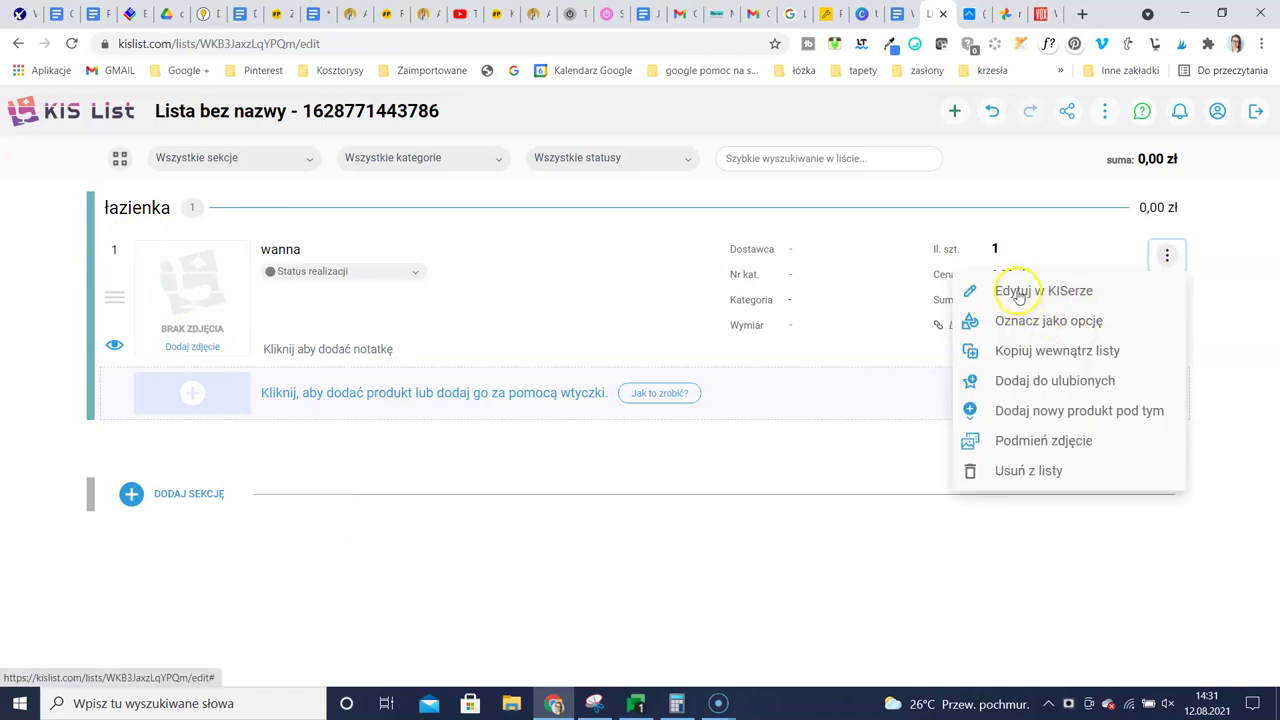
click(1071, 289)
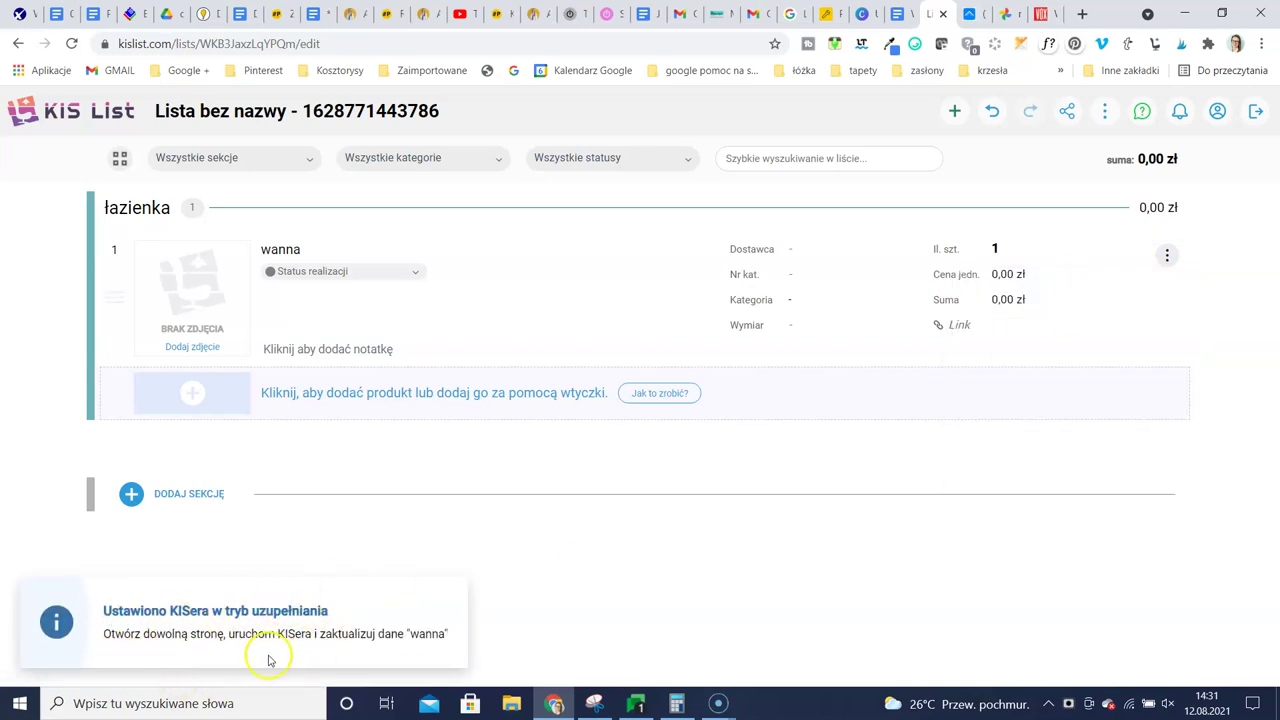
Search Google for 'wanna 170 cm przyścienne' and open the Hagser Ilsa 170x70 bathtub page (2 799,00 zł)
click(1083, 14)
text(w)
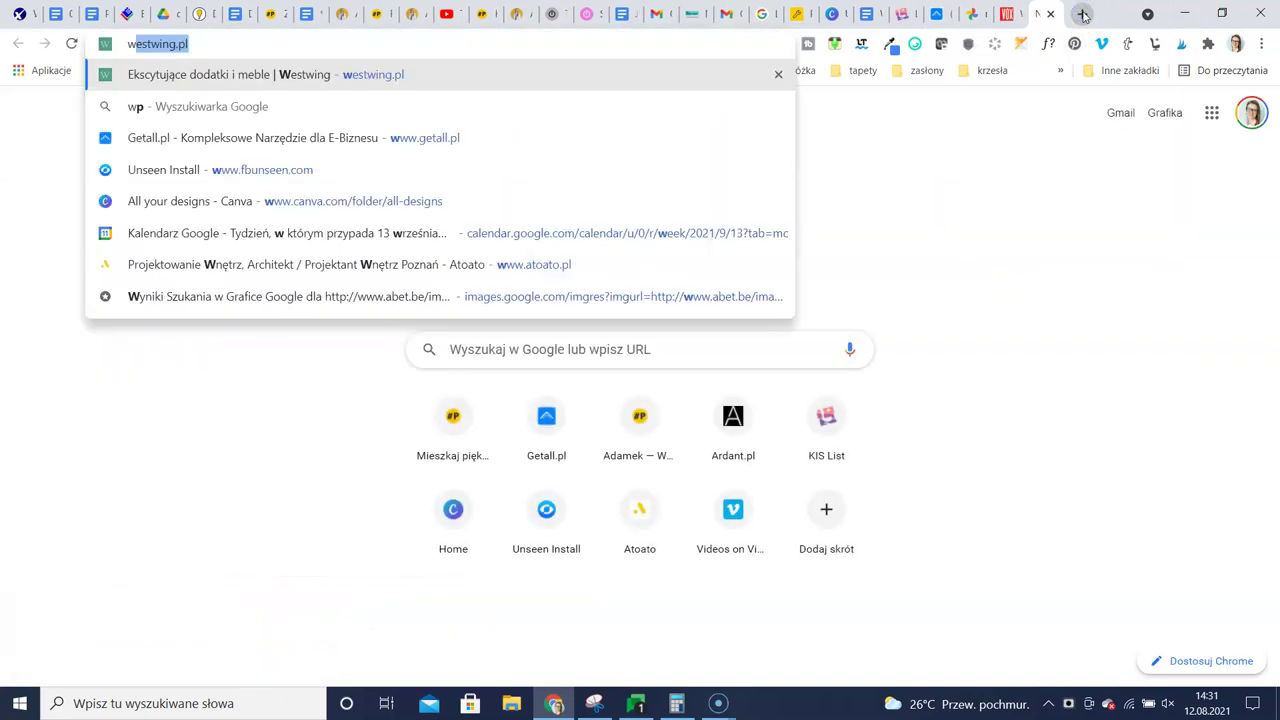
text(anna 1)
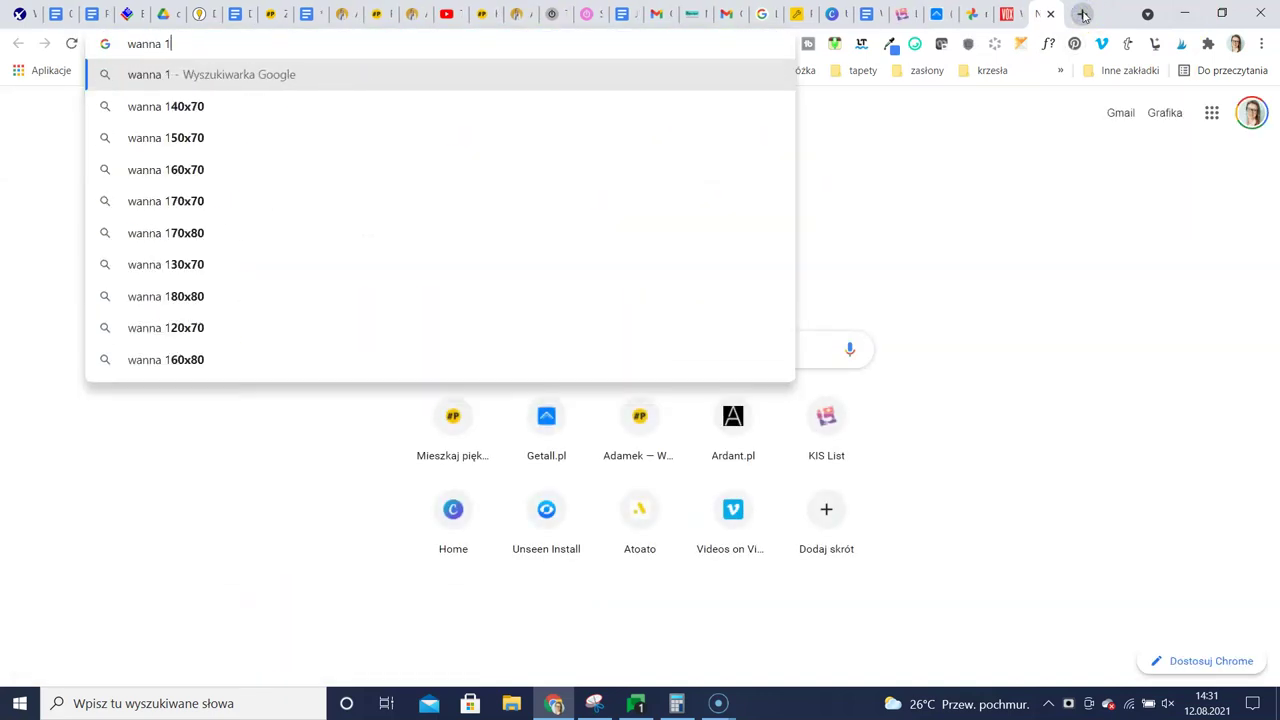
text(70 cm przy)
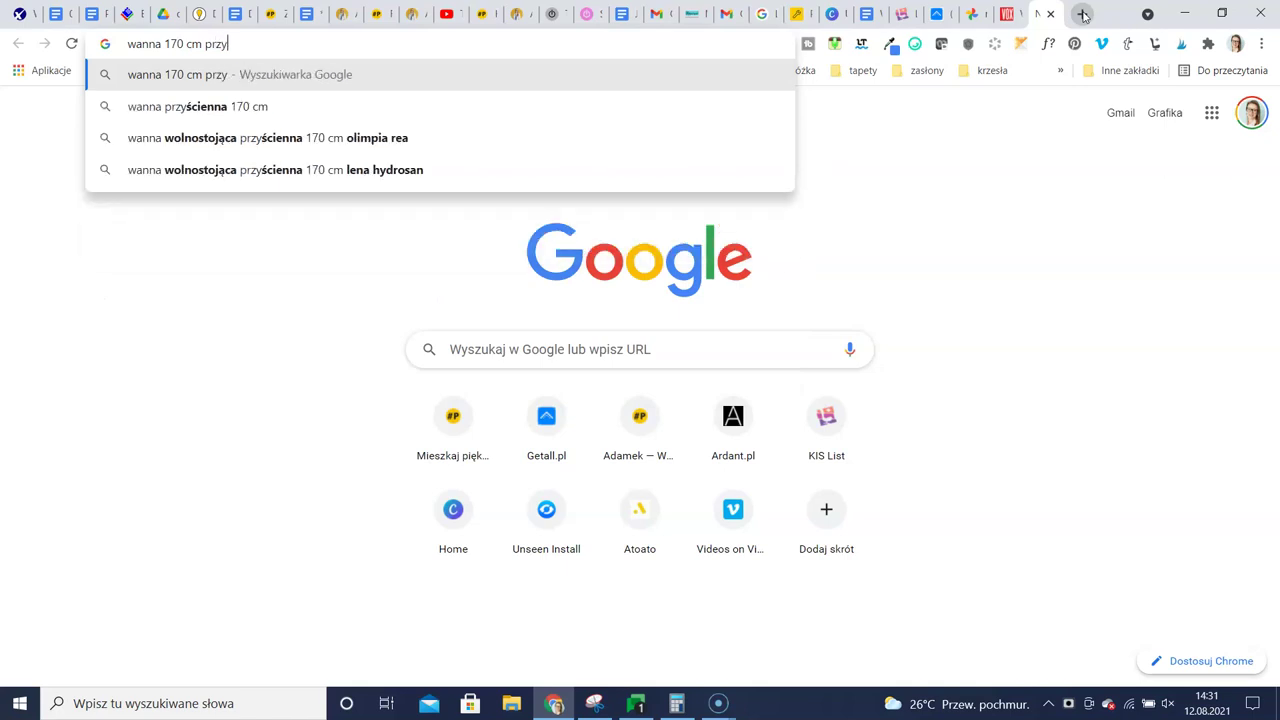
text(ścienne)
key(Return)
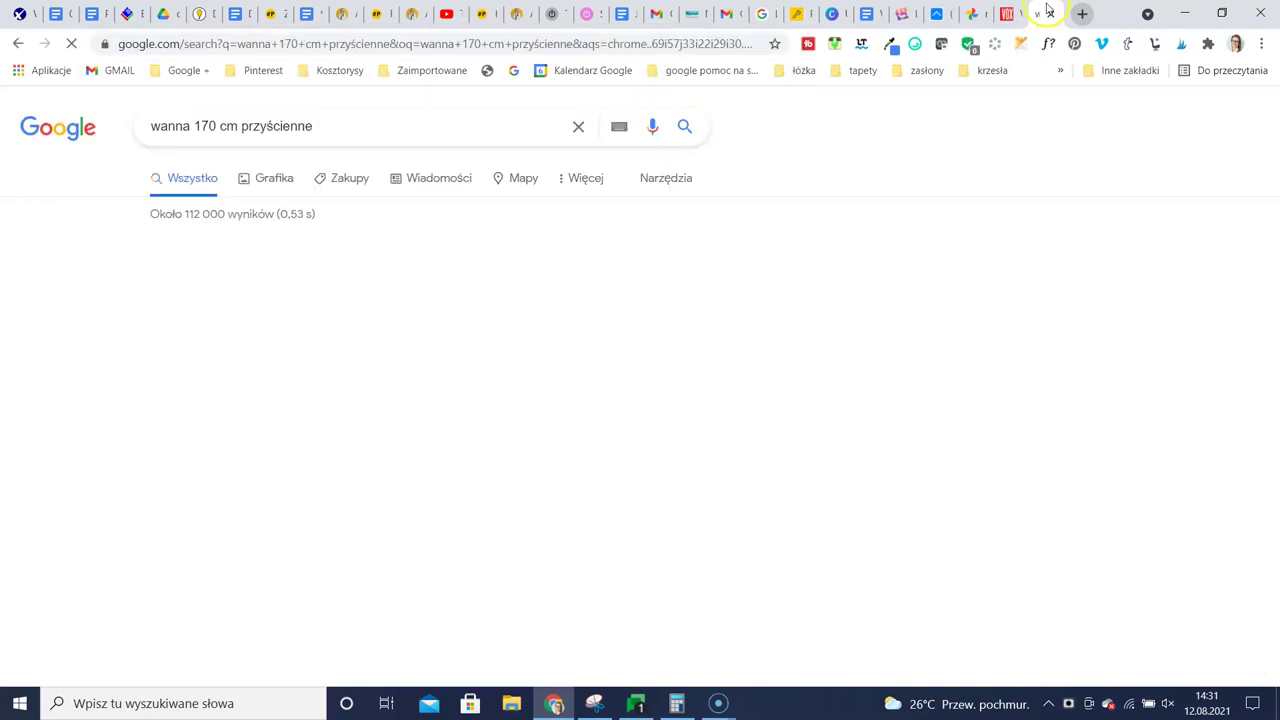
click(200, 312)
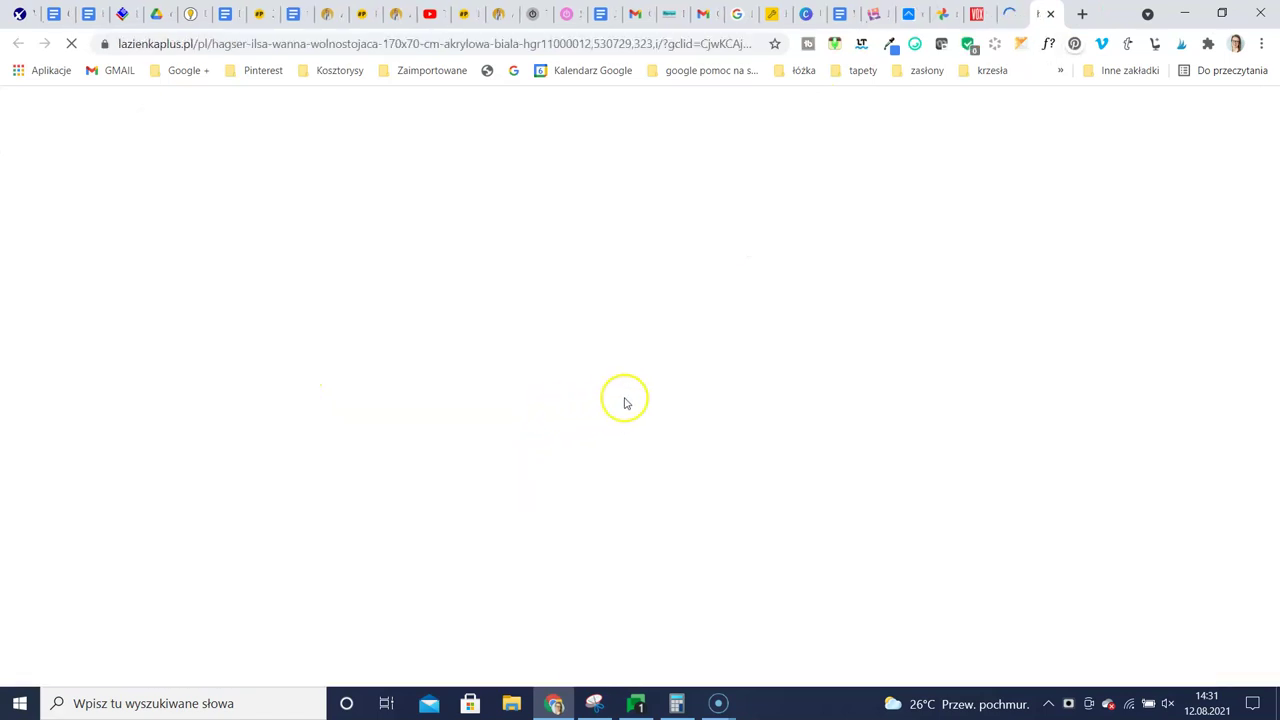
scroll(440, 470, down, 2)
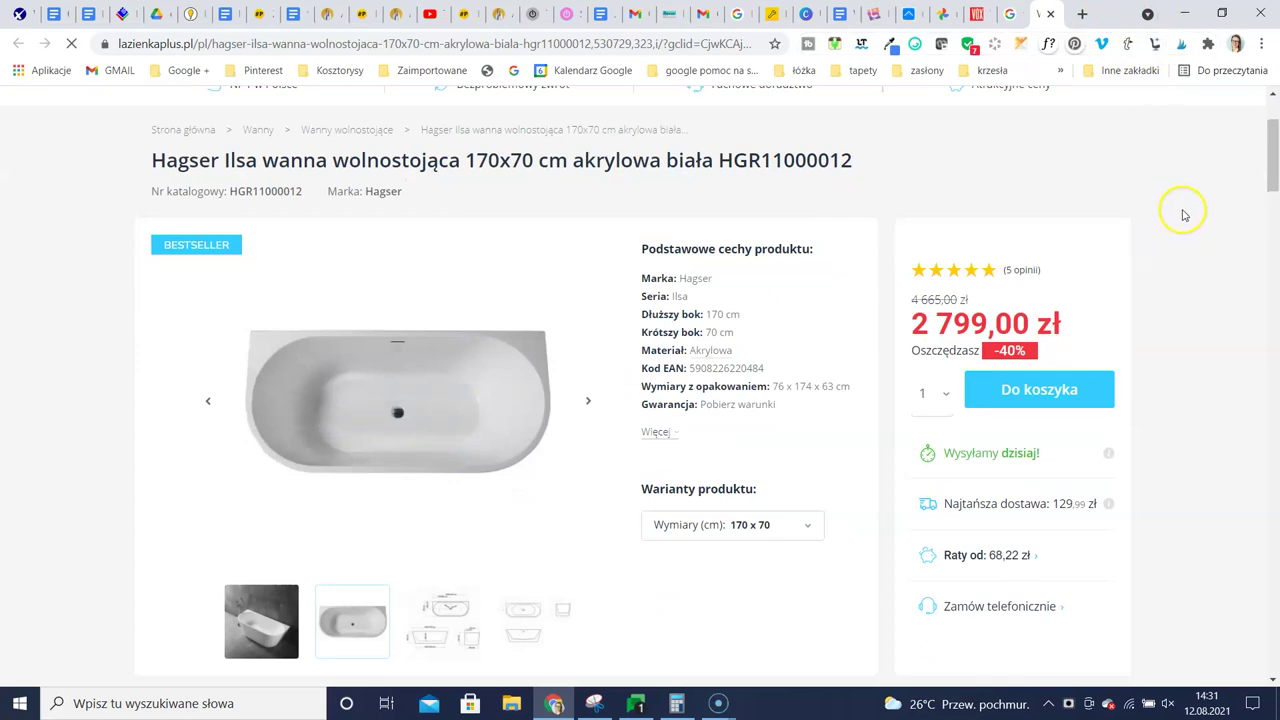
click(1155, 44)
In KISer, use the top-view tub photo as the image and 170 cm as the size
click(1114, 234)
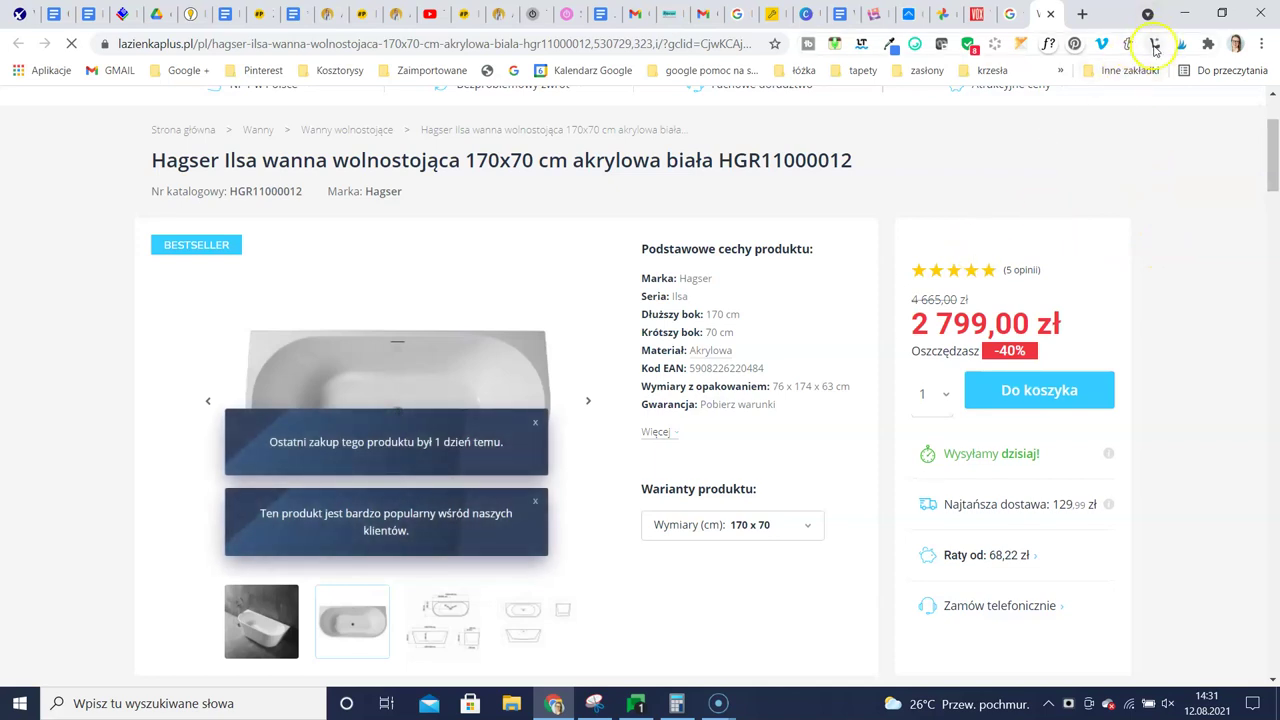
click(1155, 44)
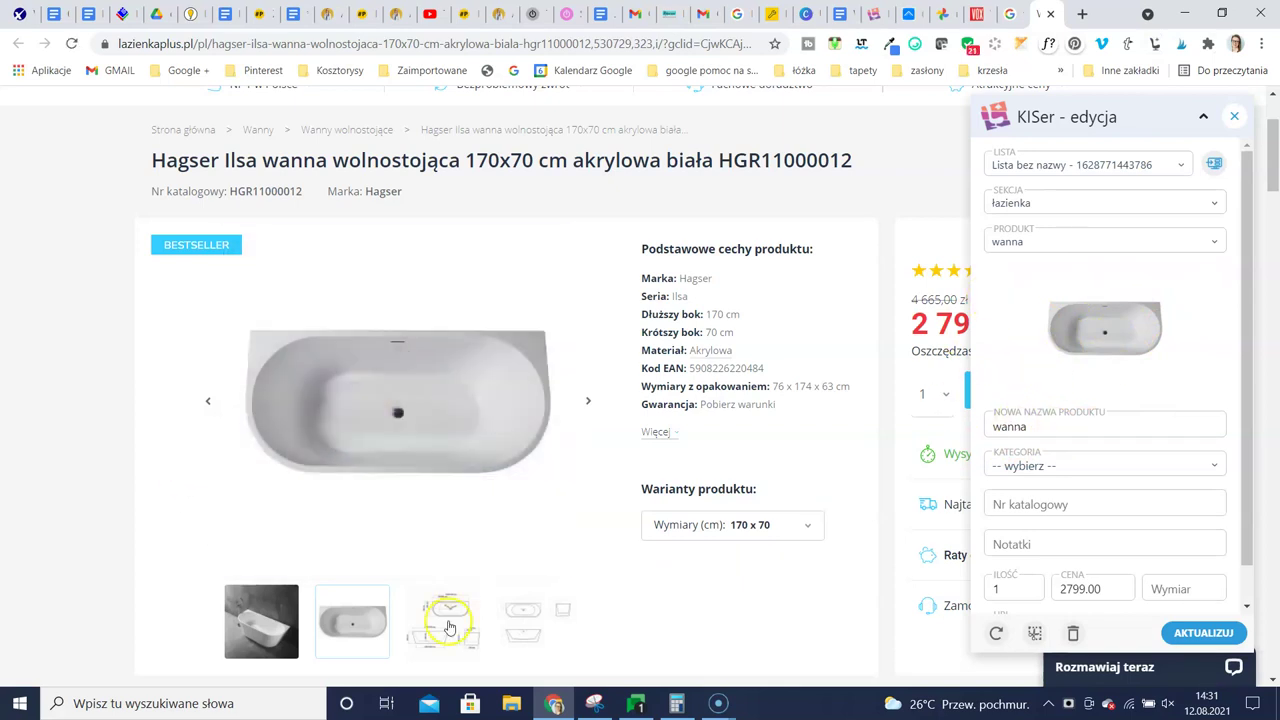
click(262, 620)
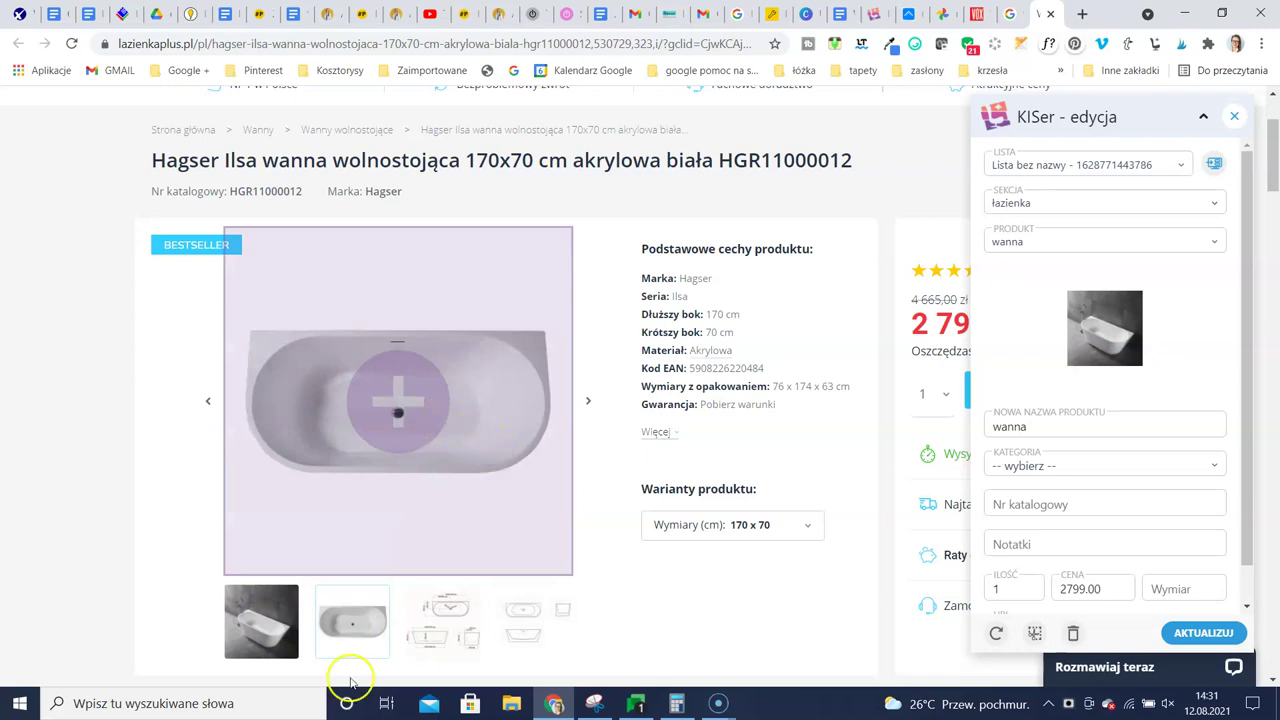
click(477, 389)
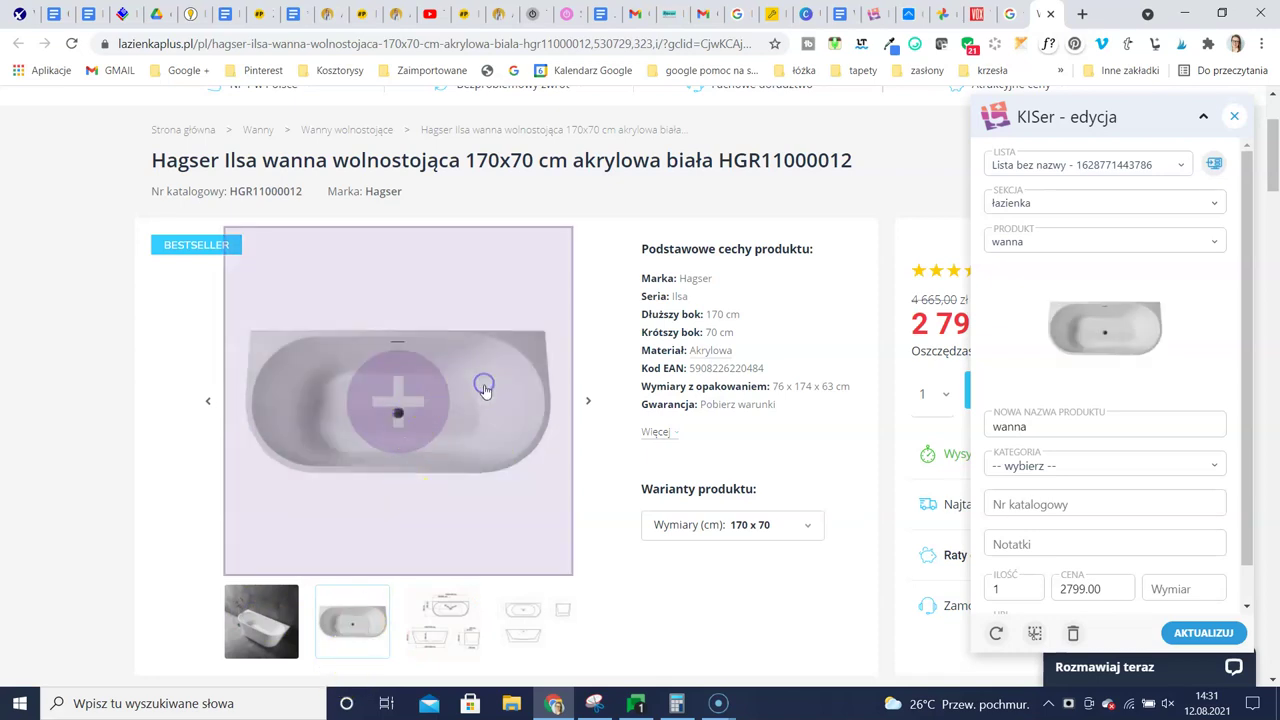
scroll(1127, 340, down, 1)
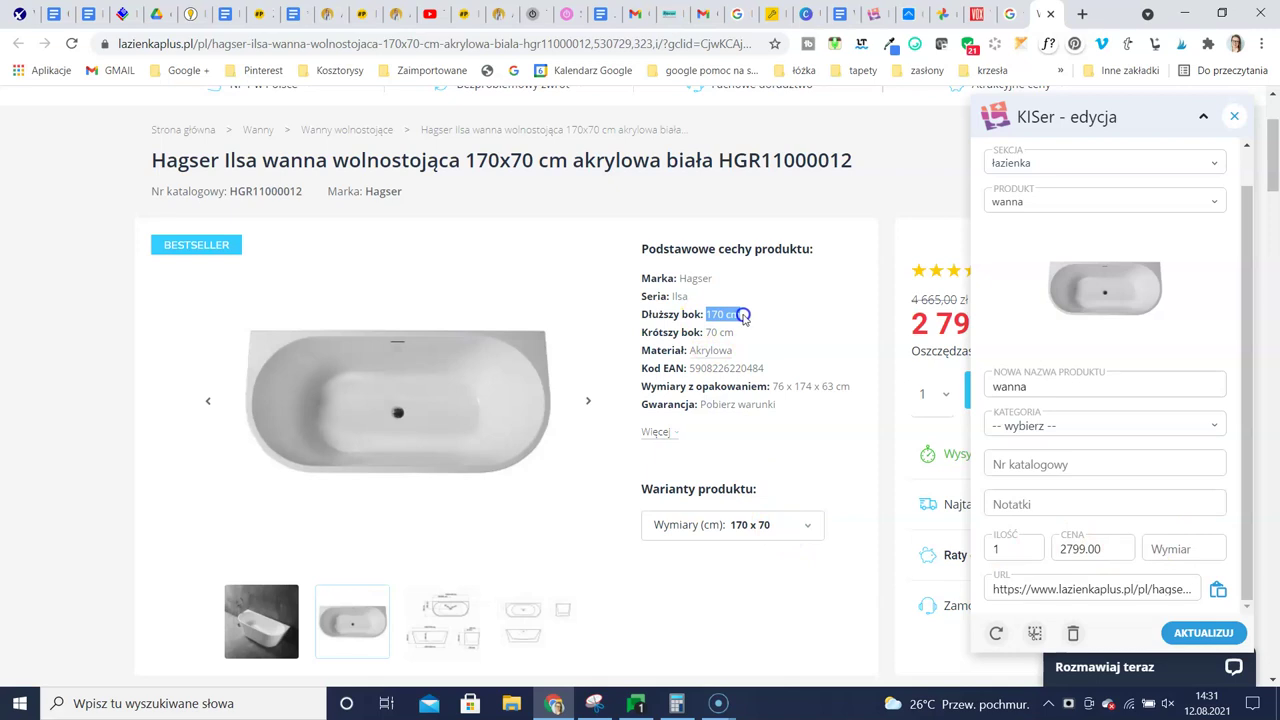
drag(743, 316, 737, 318)
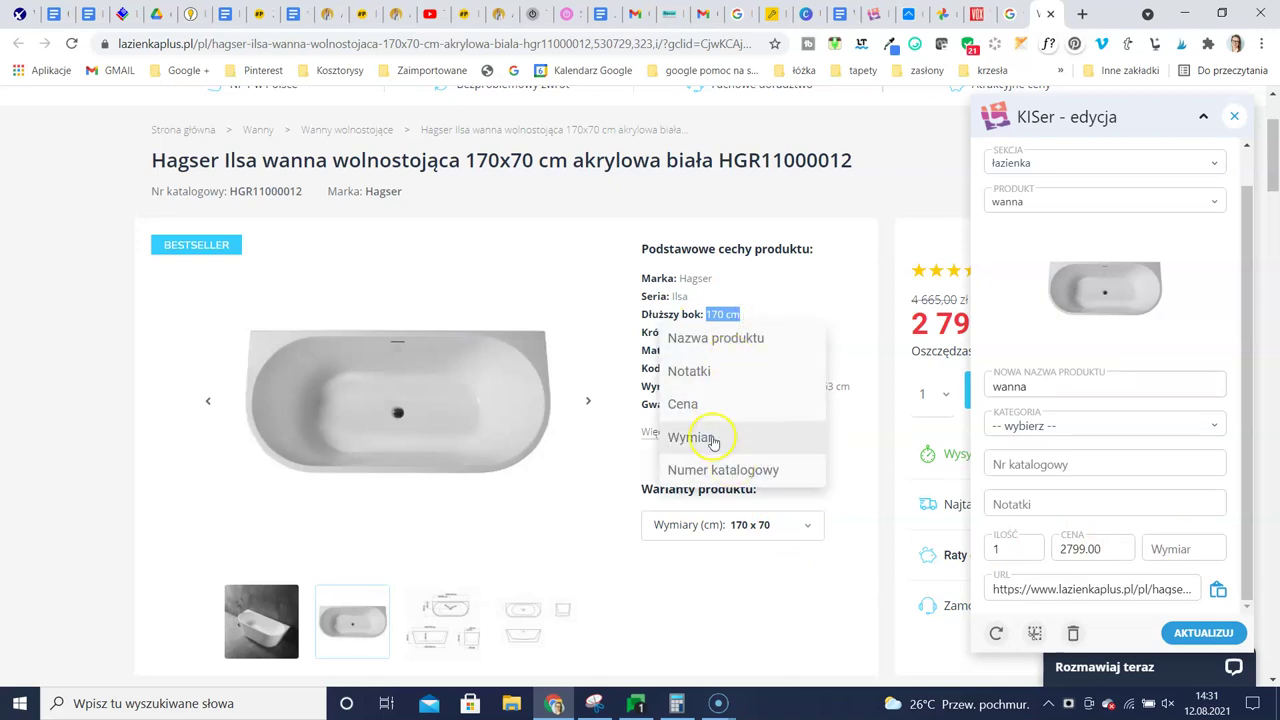
click(712, 439)
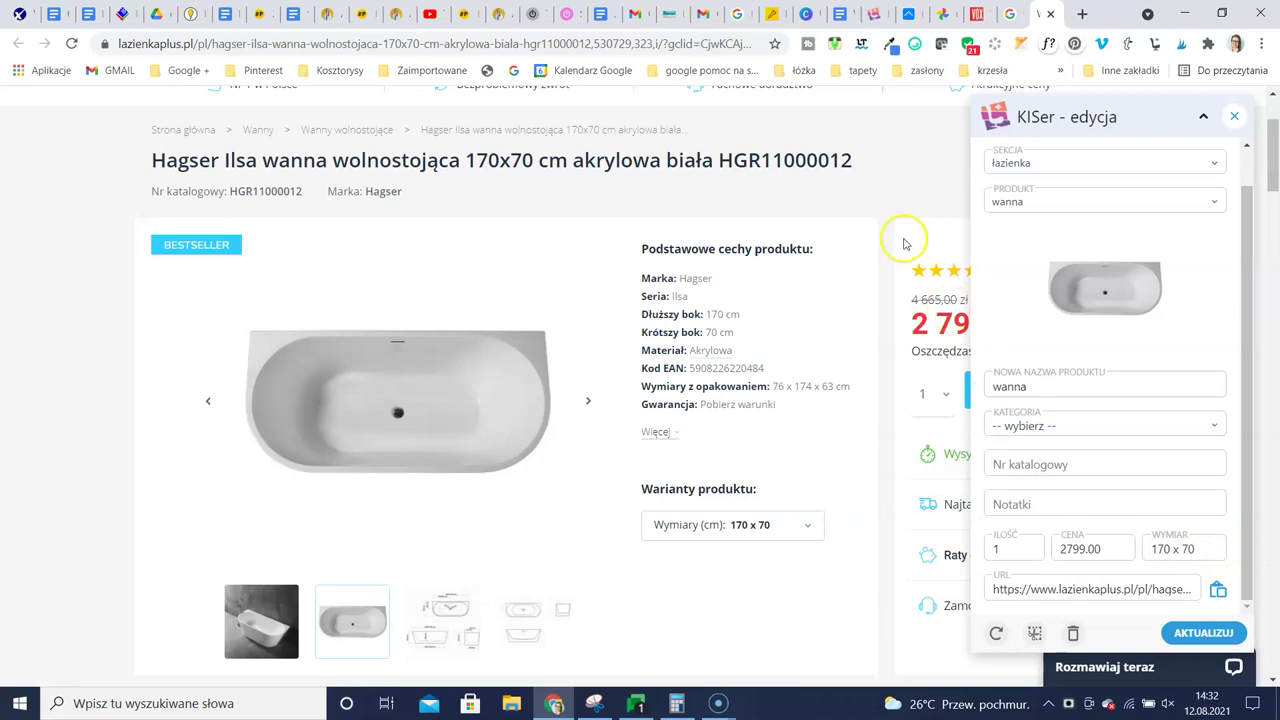
scroll(1006, 309, down, 2)
scroll(1020, 177, up, 4)
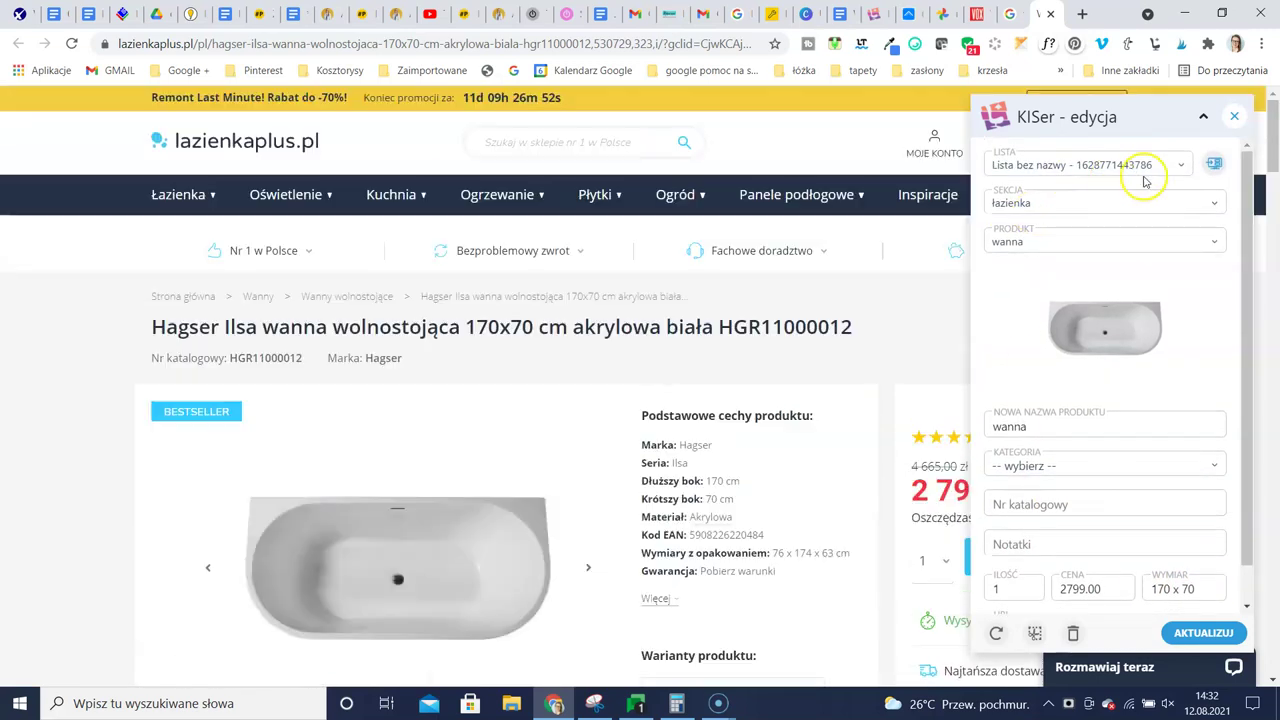
click(1182, 166)
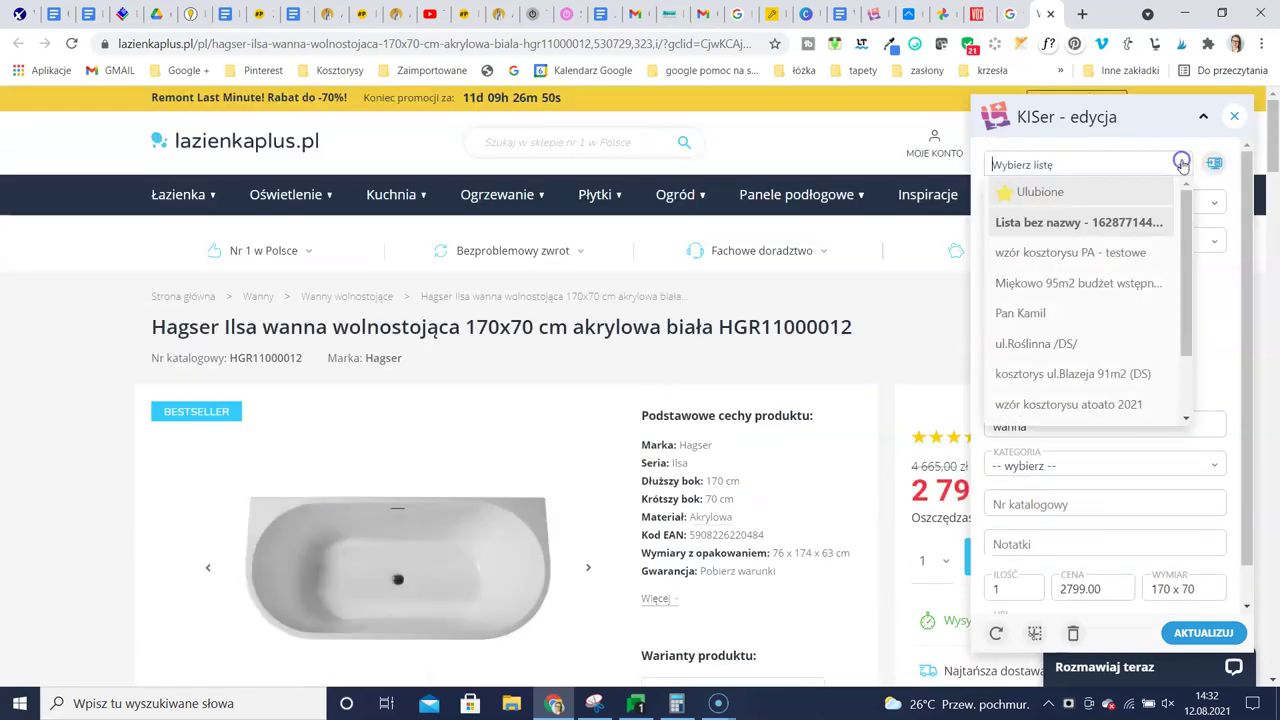
click(1127, 254)
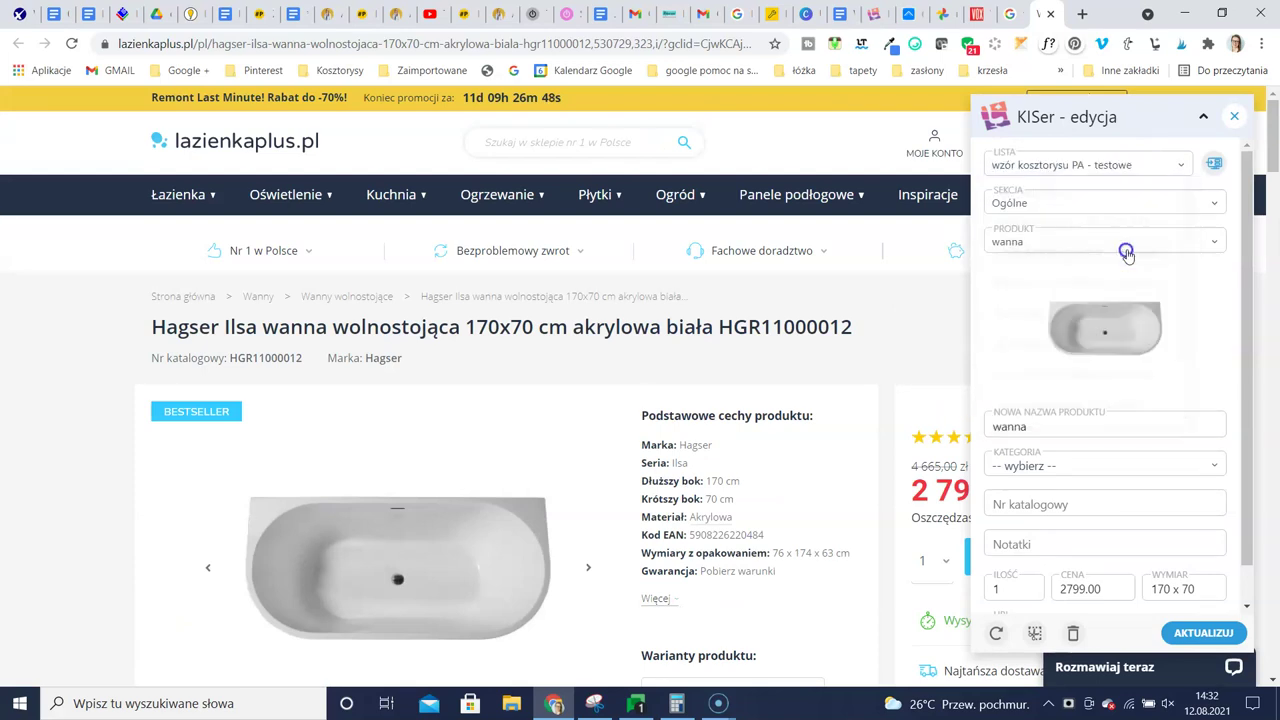
click(1176, 162)
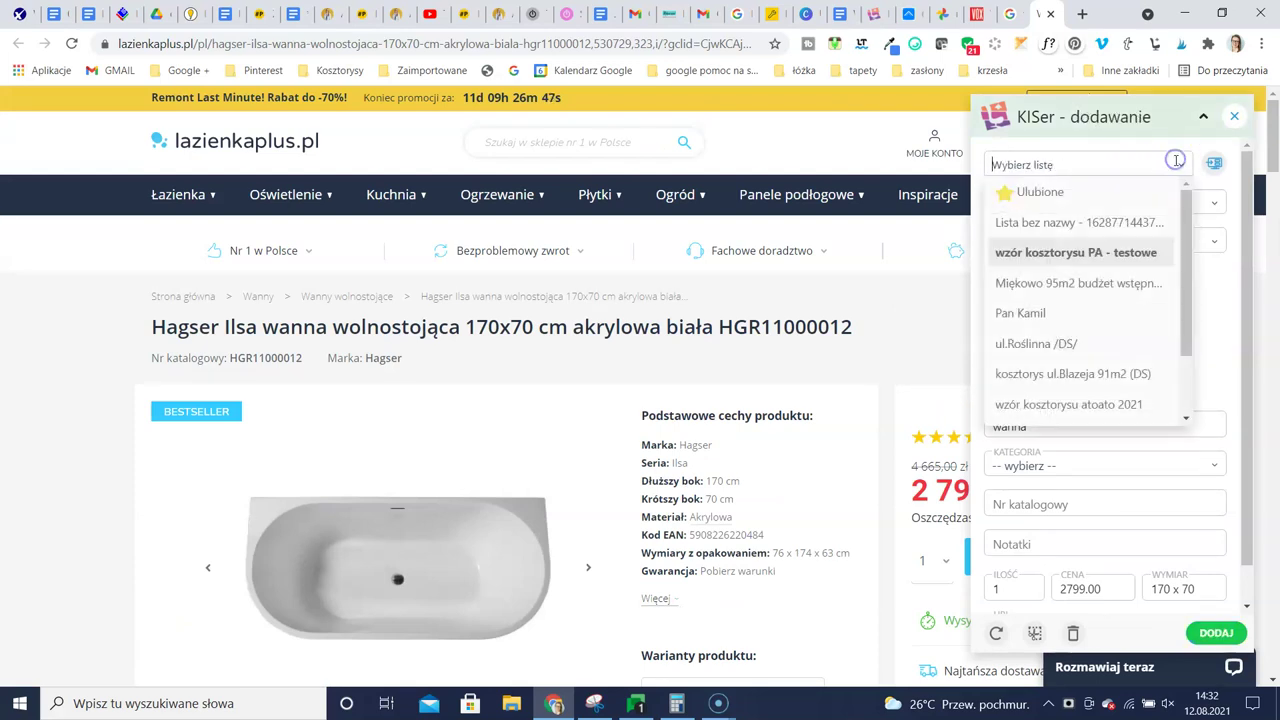
click(1100, 223)
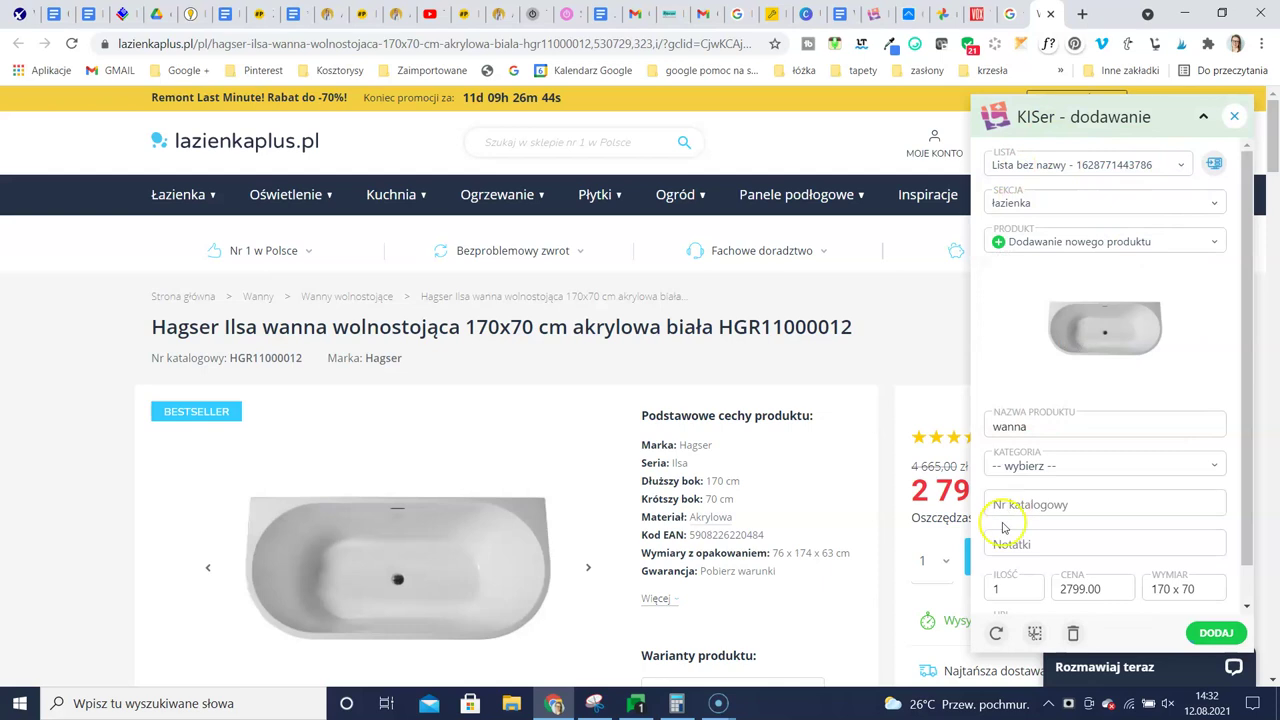
scroll(1060, 590, down, 2)
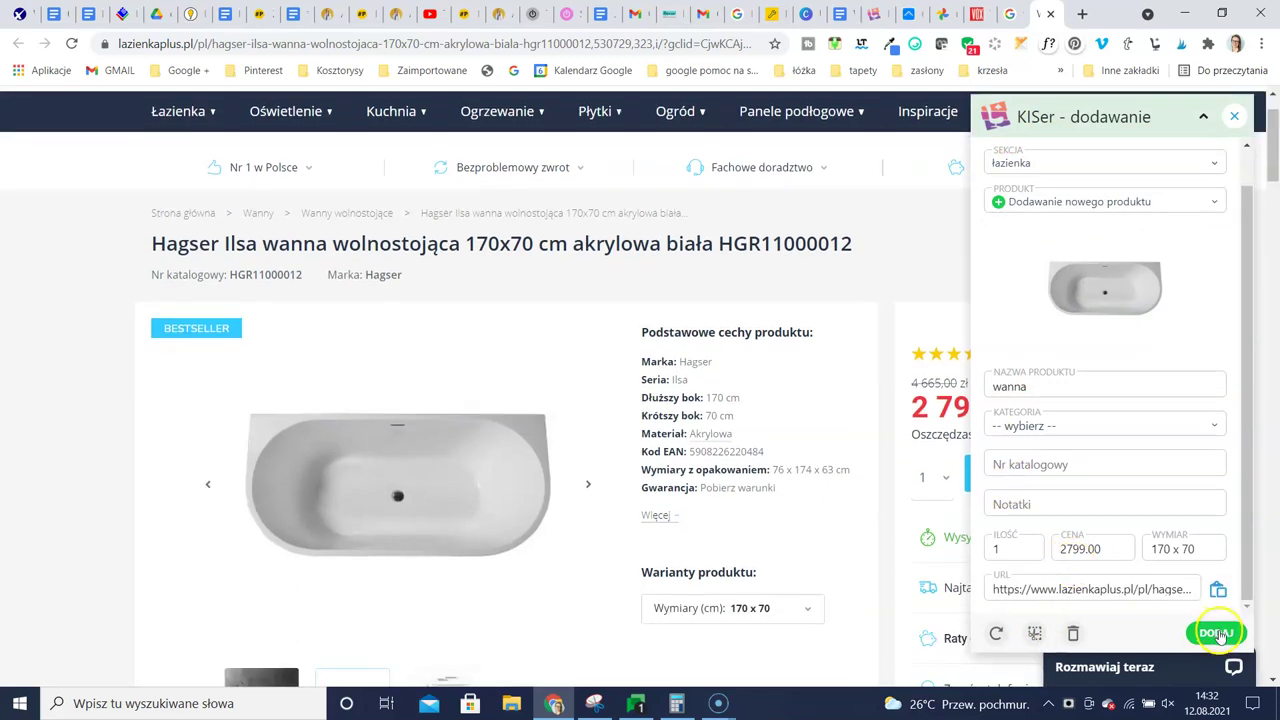
click(1212, 634)
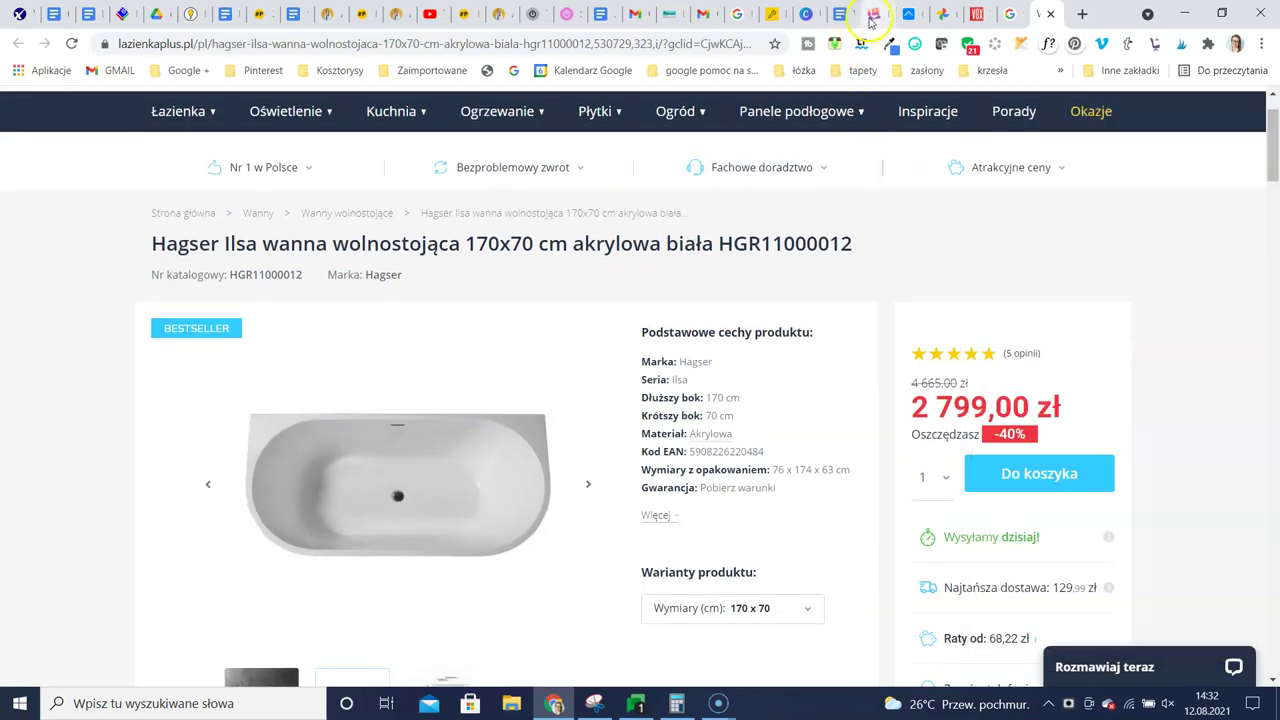
click(869, 17)
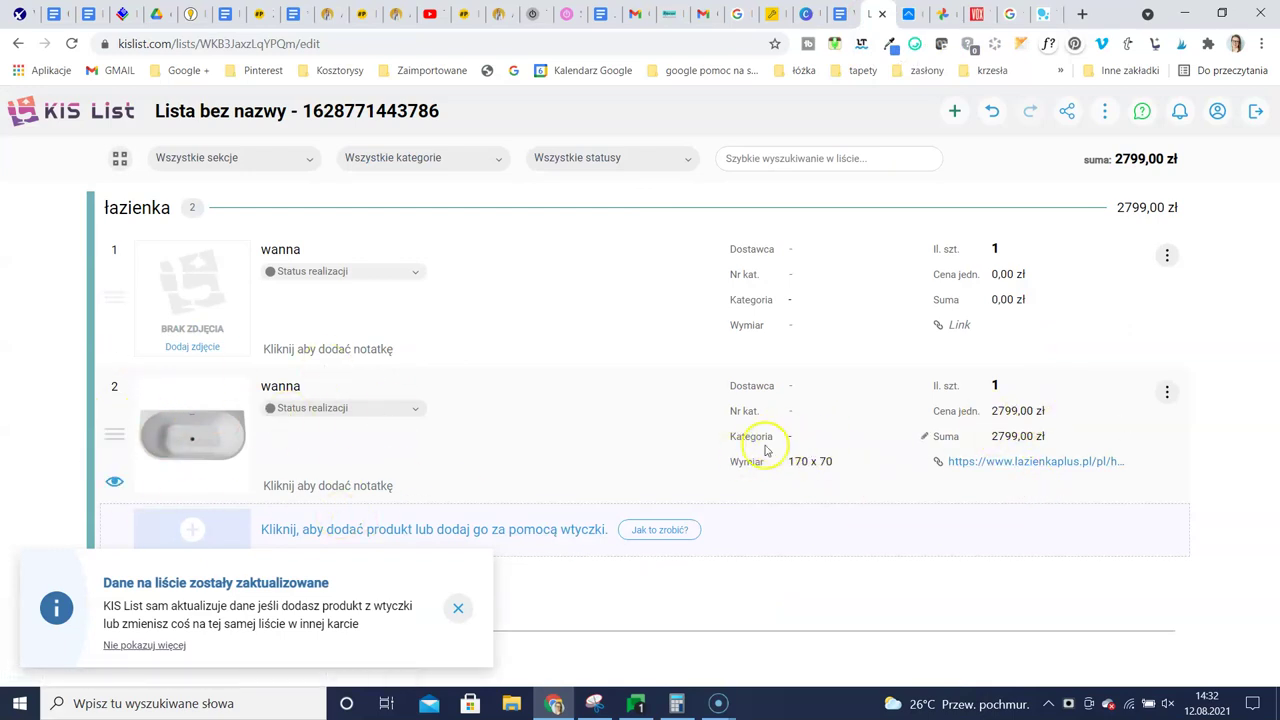
Categorise the second wanna item as Armatura i ceramika and close the list-updated notice
click(923, 440)
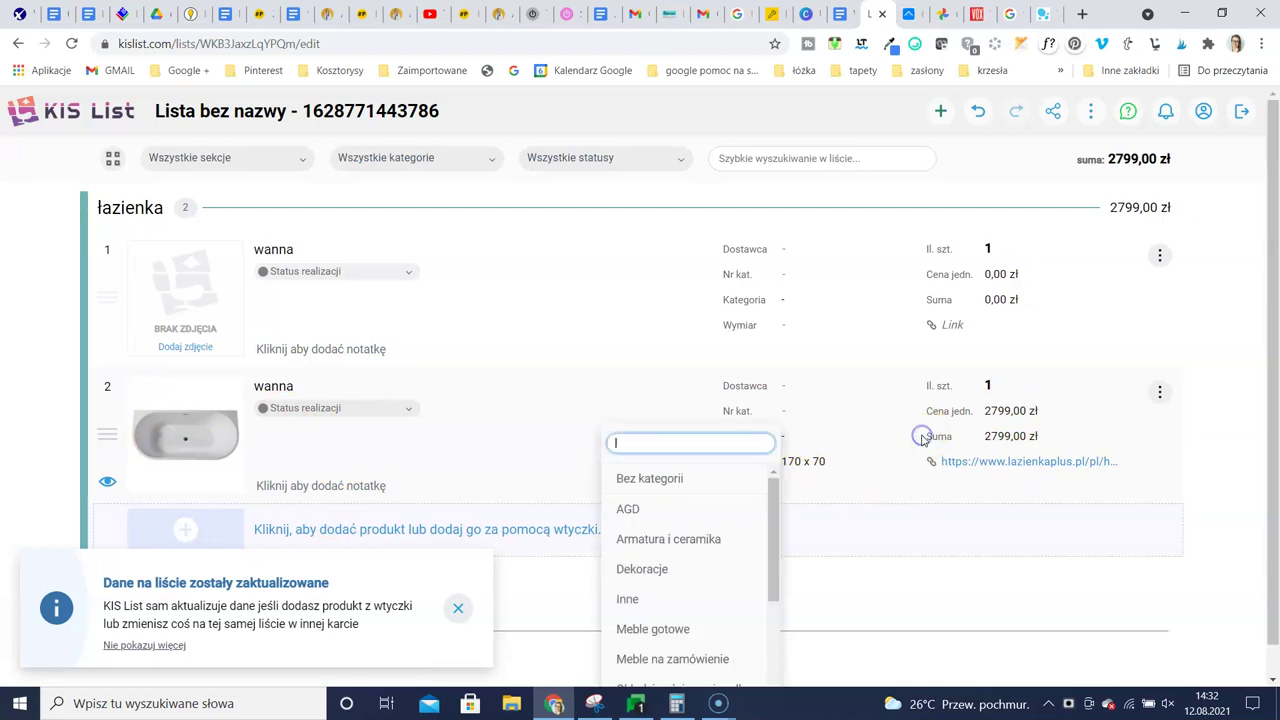
scroll(682, 564, down, 3)
scroll(684, 545, up, 3)
click(686, 539)
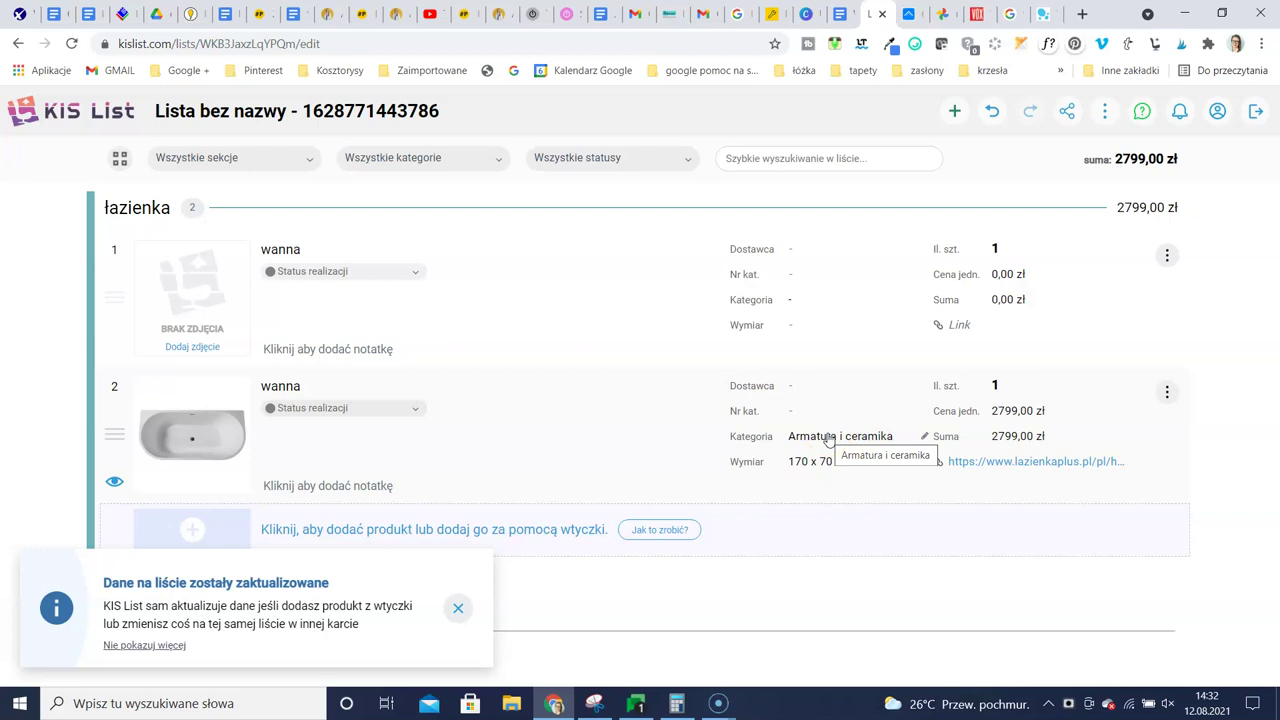
click(458, 608)
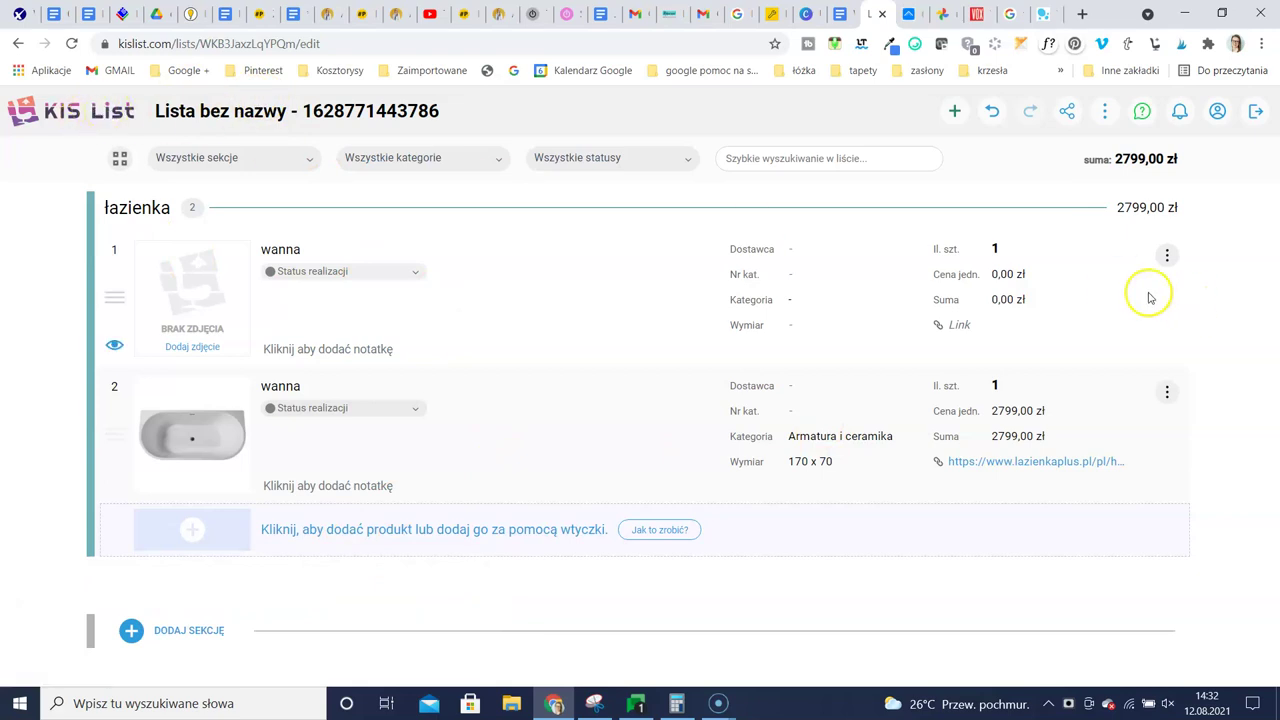
Open Wyślij do klienta and preview the client proposal listing both wanna items at 2 799,00 zł
click(1069, 111)
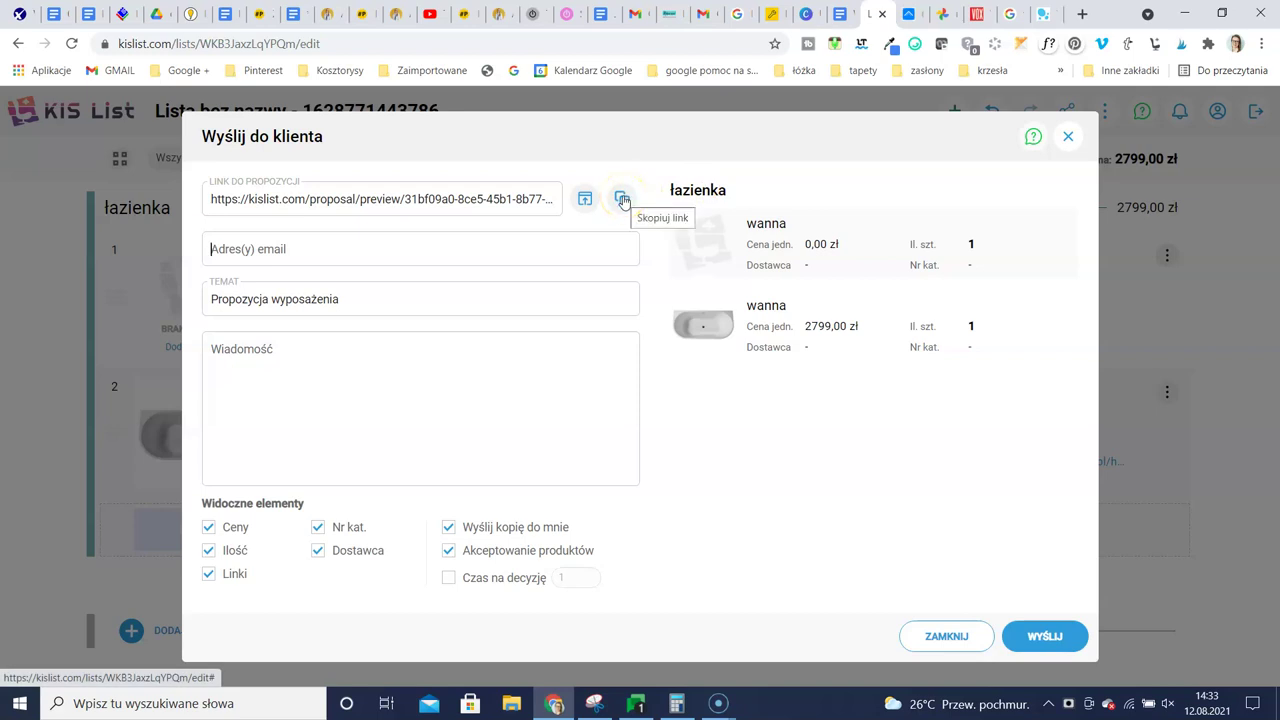
click(586, 201)
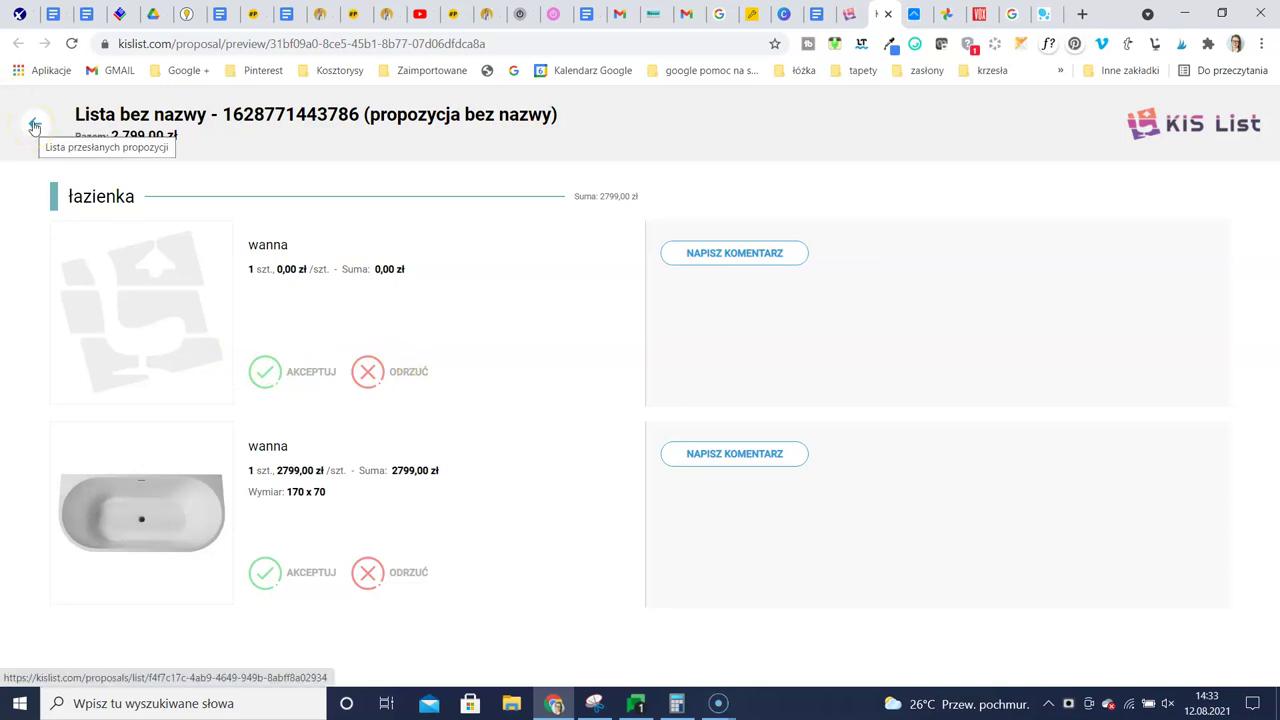
Copy the proposal link, load it in a new tab, then return to the list editor
click(34, 124)
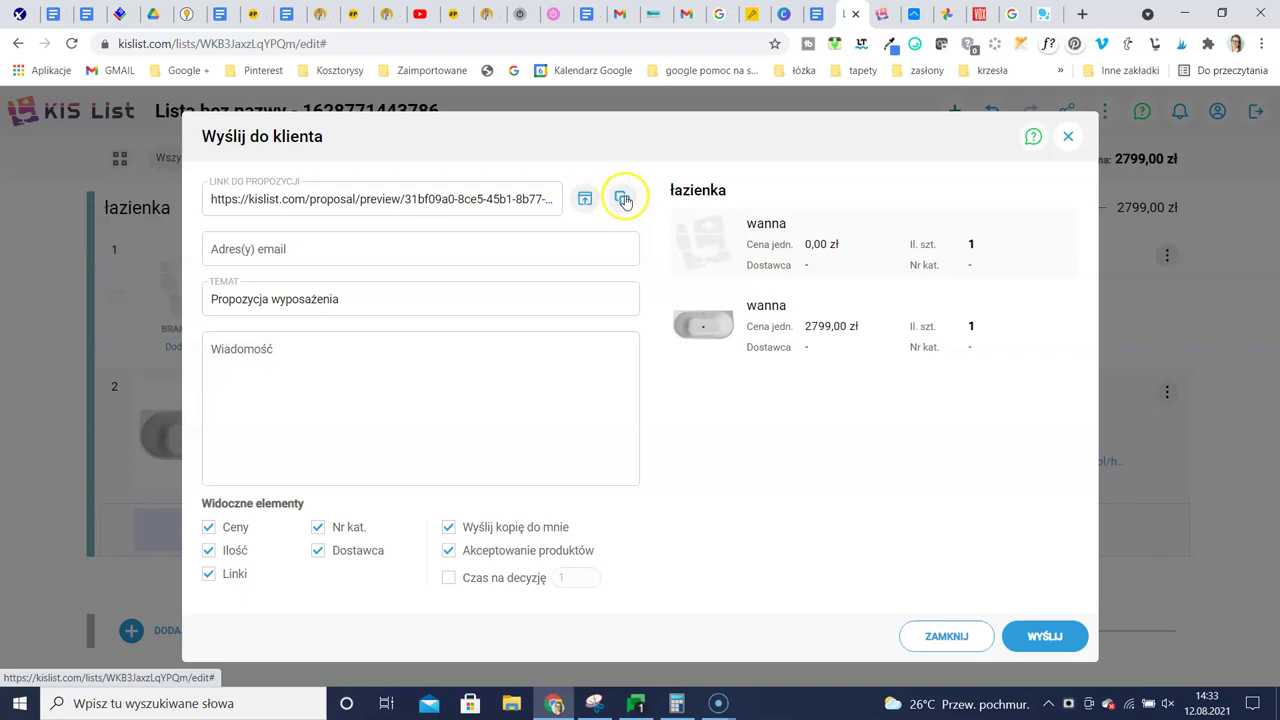
click(483, 199)
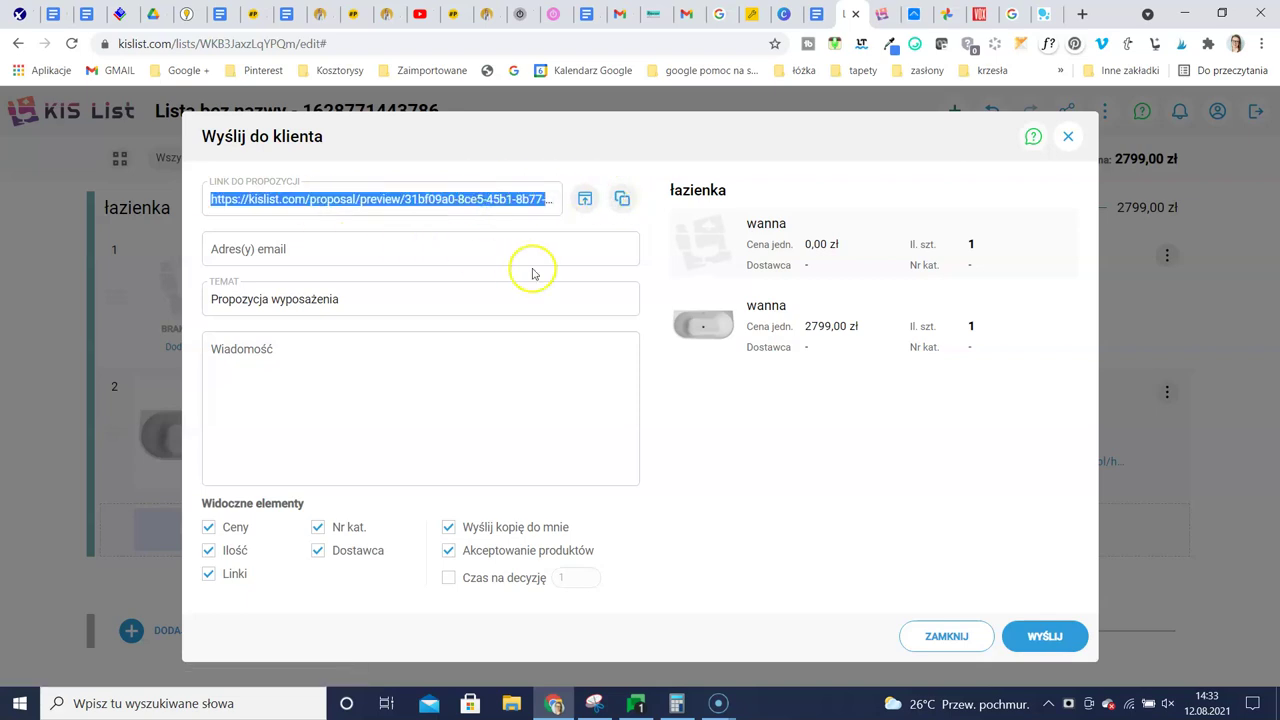
click(624, 197)
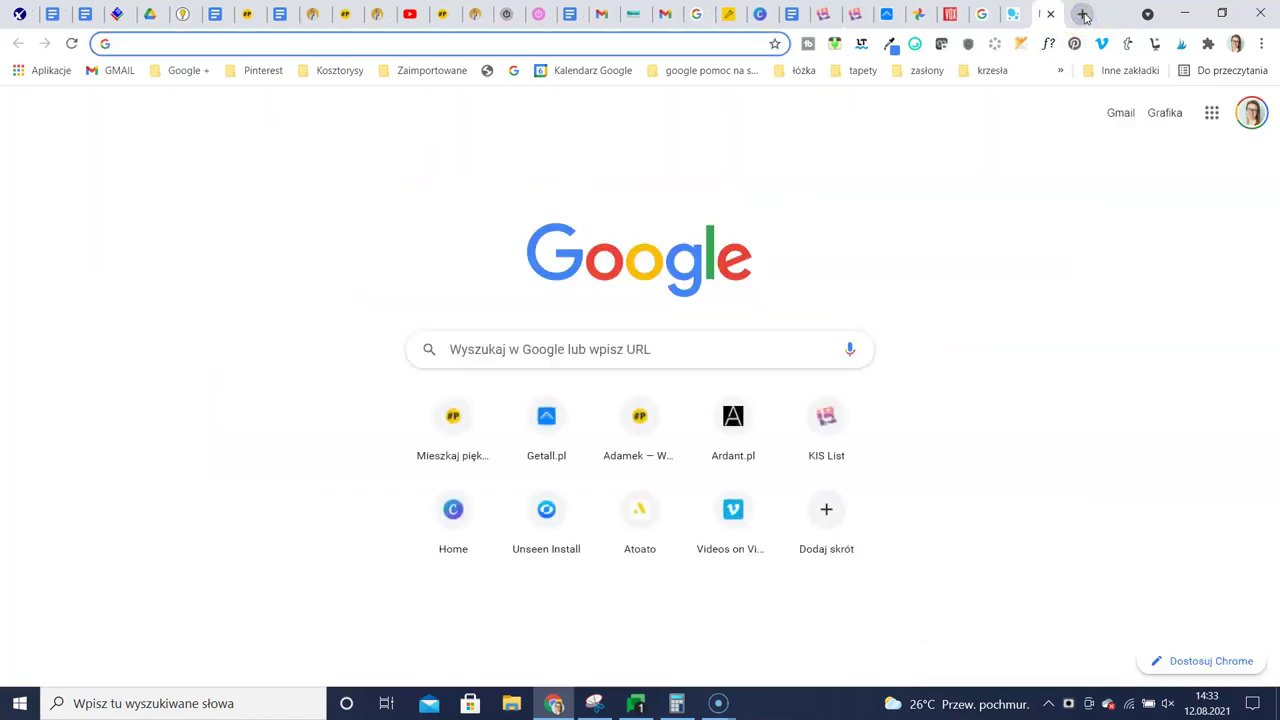
key(Return)
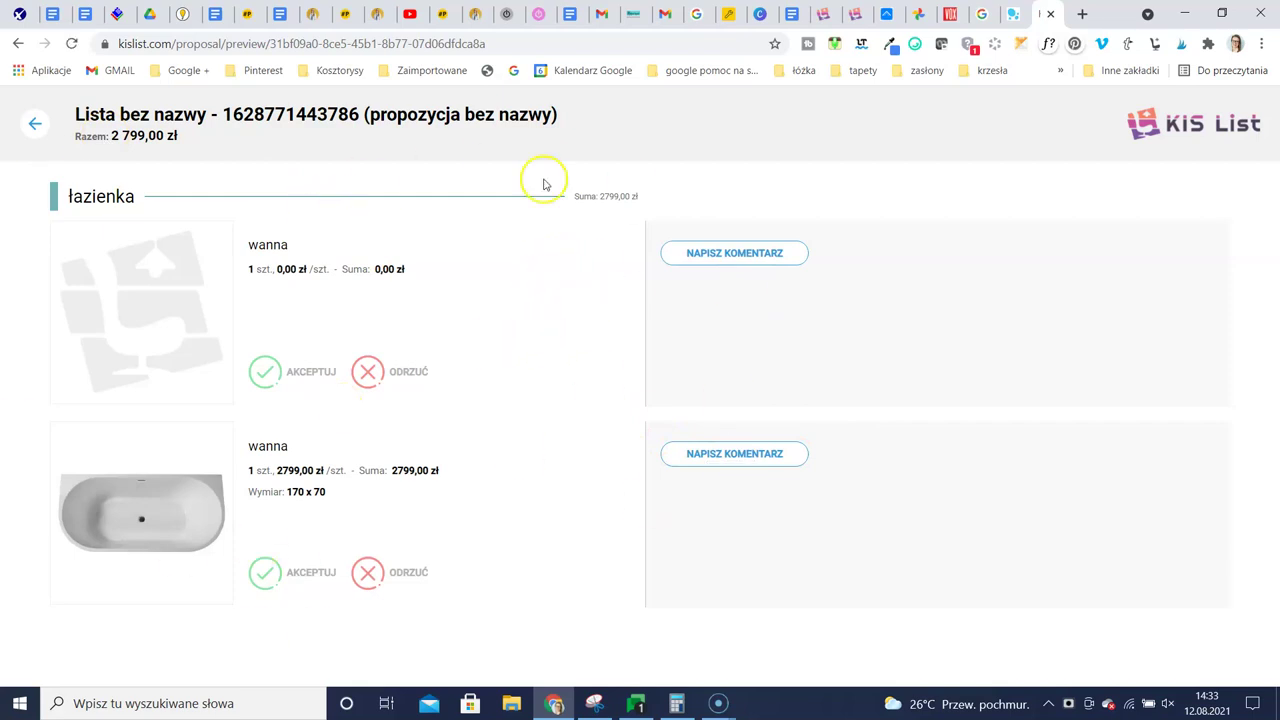
click(822, 14)
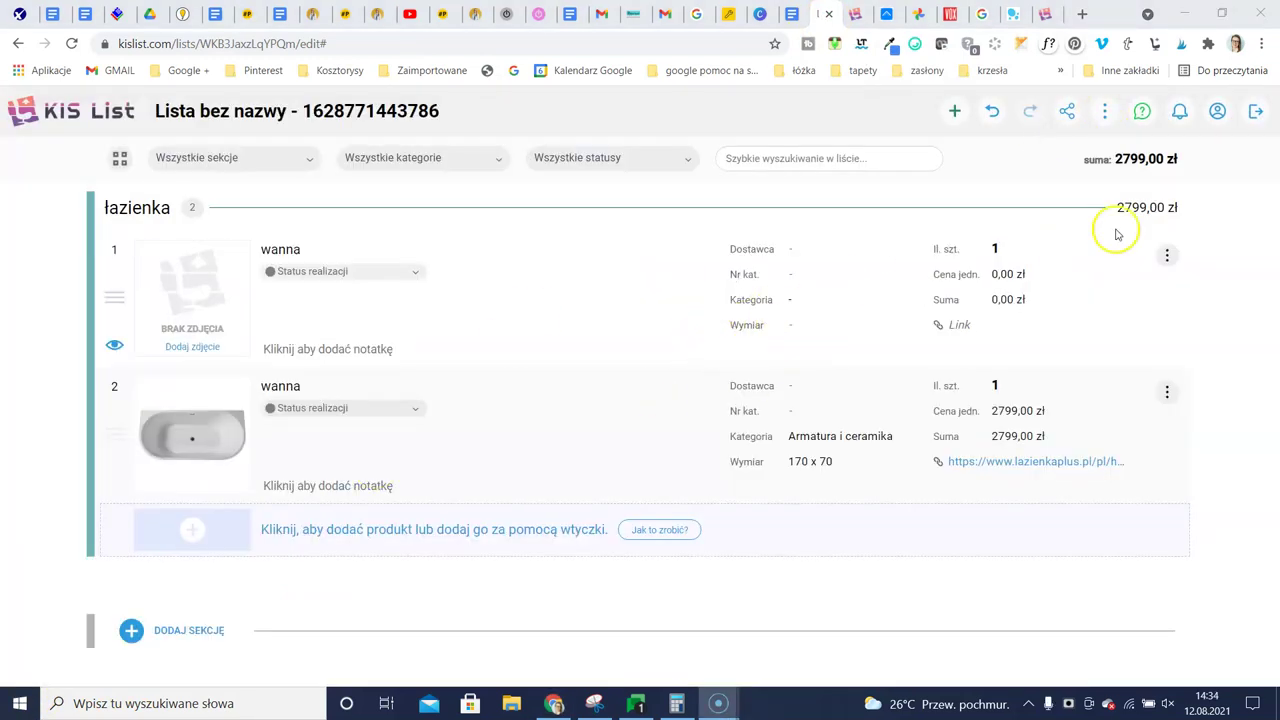
Export the bathroom list with POBIERZ PDF, saving it as 1test.pdf
click(1106, 112)
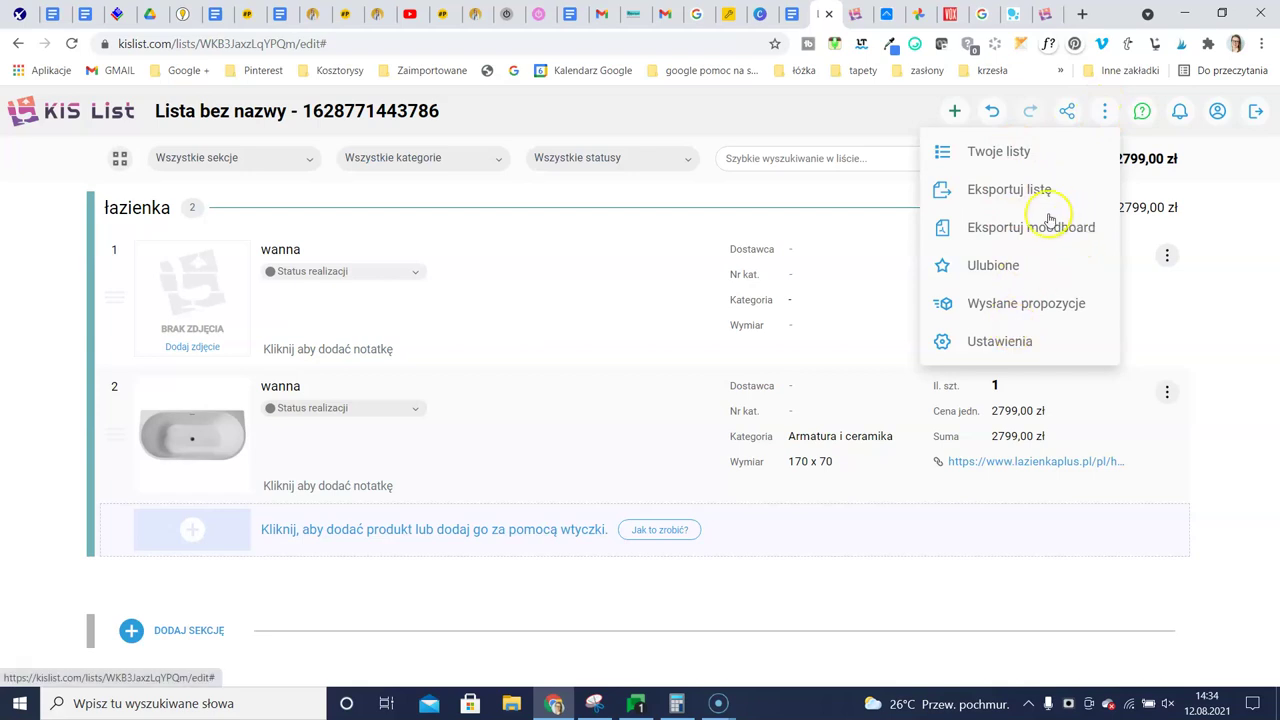
click(1020, 192)
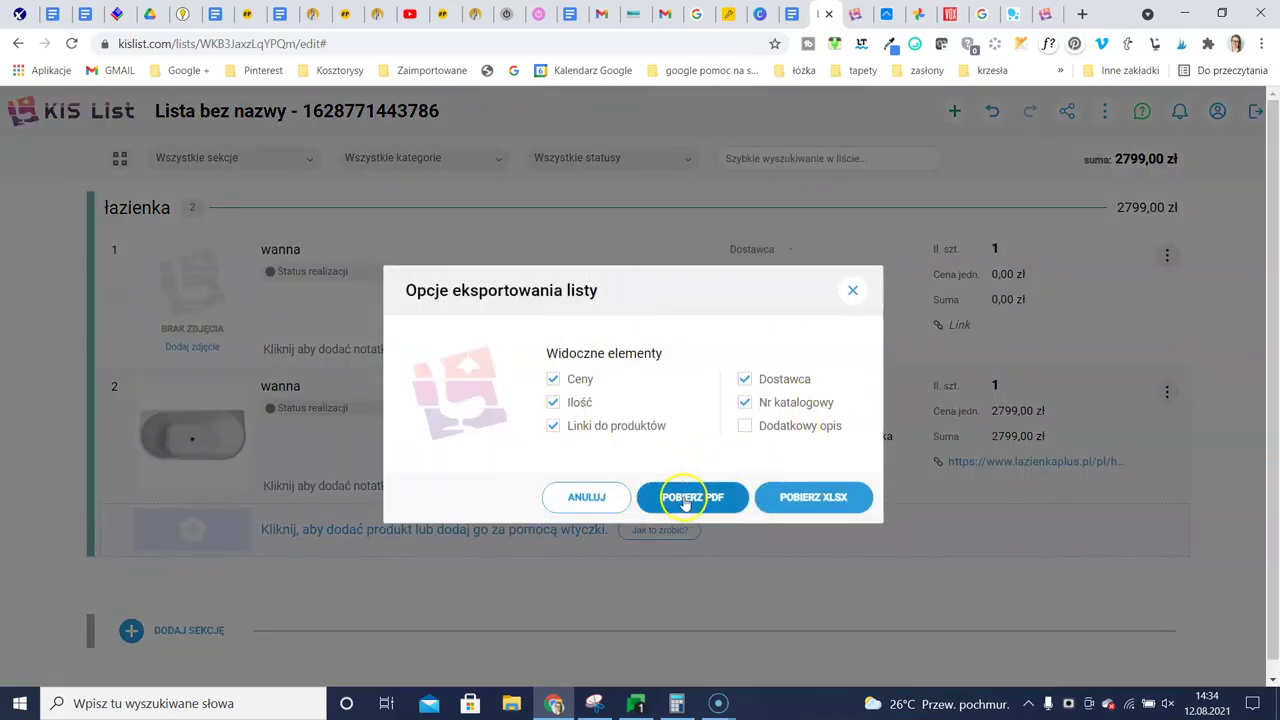
click(686, 499)
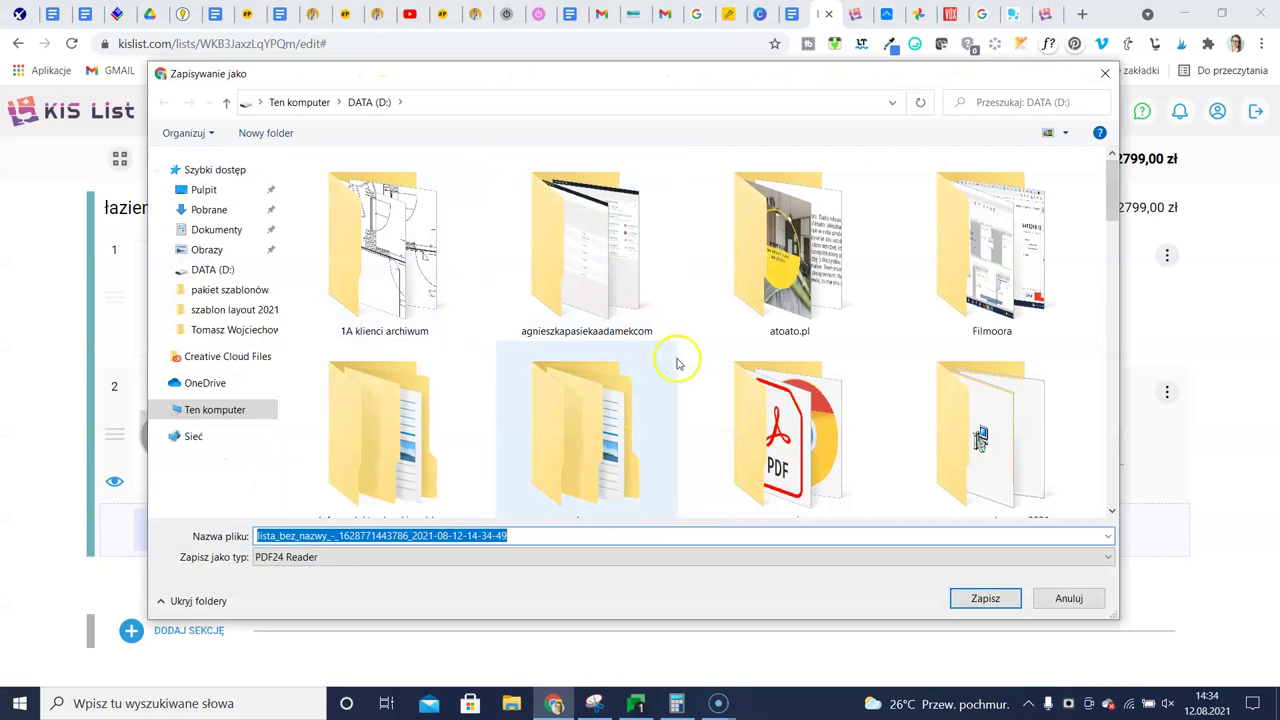
text(test)
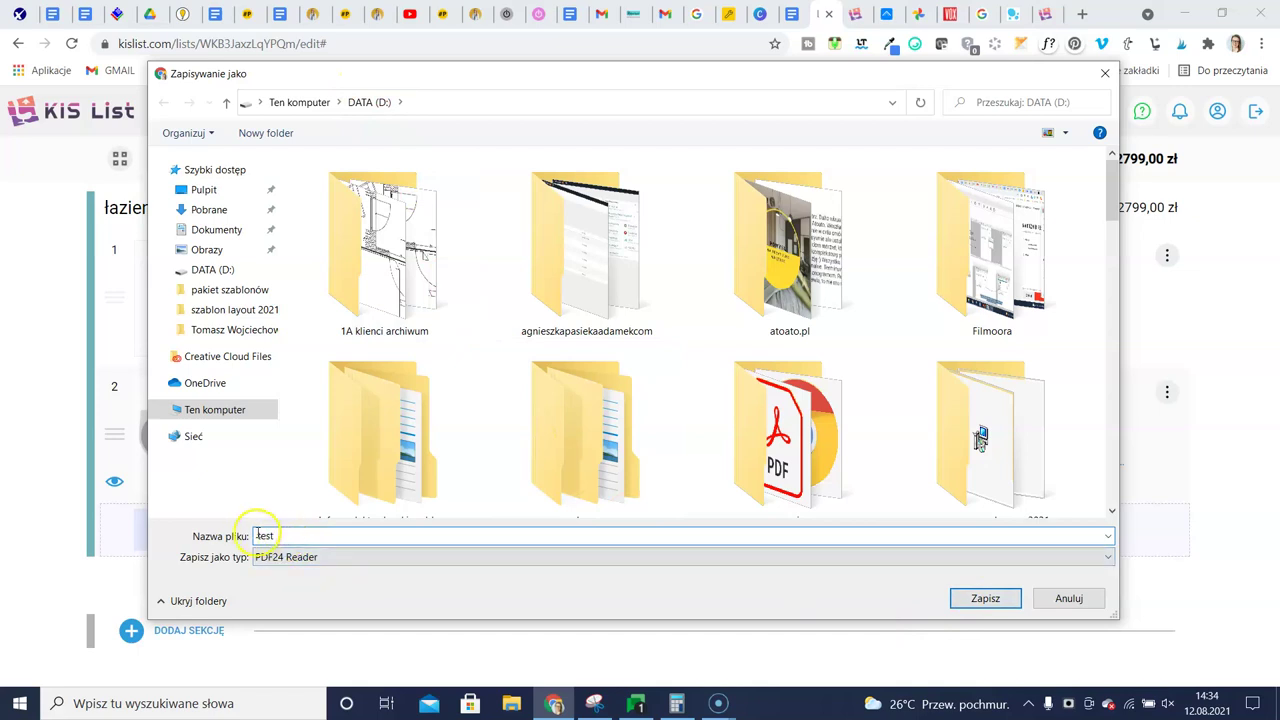
key(Return)
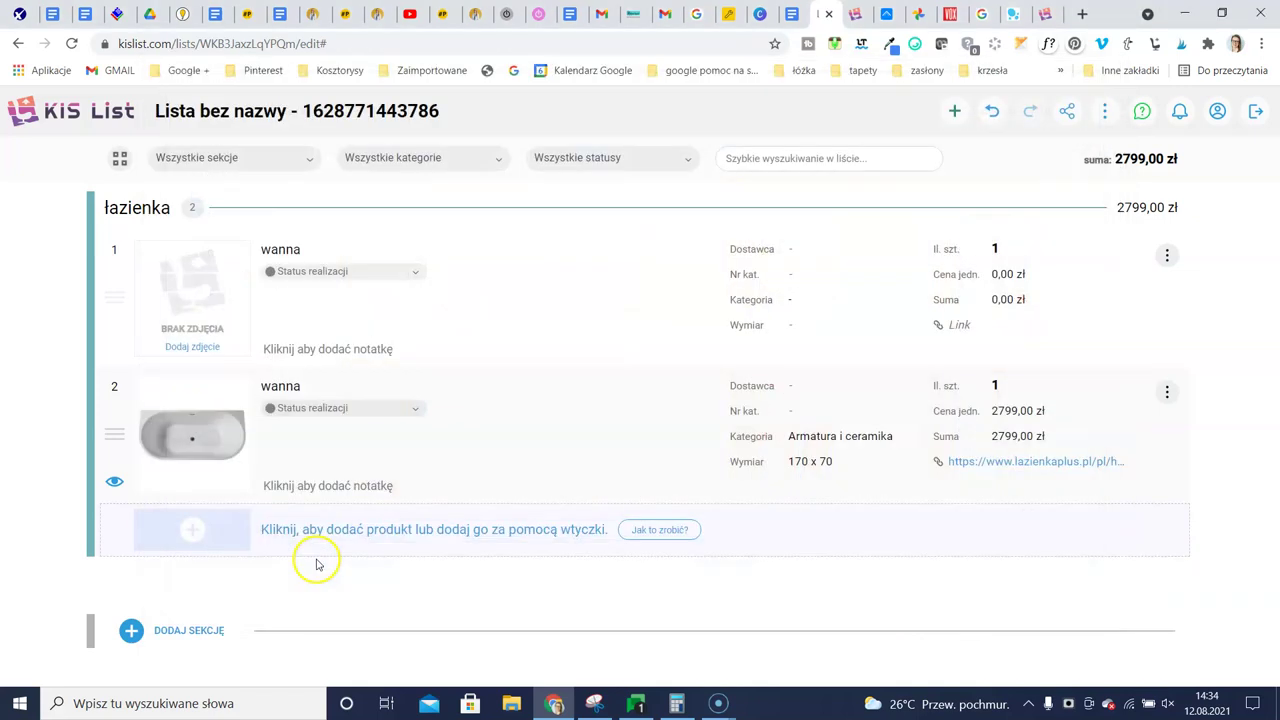
Open 1test.pdf from the download bar, look through it, and return to the list tab
click(80, 663)
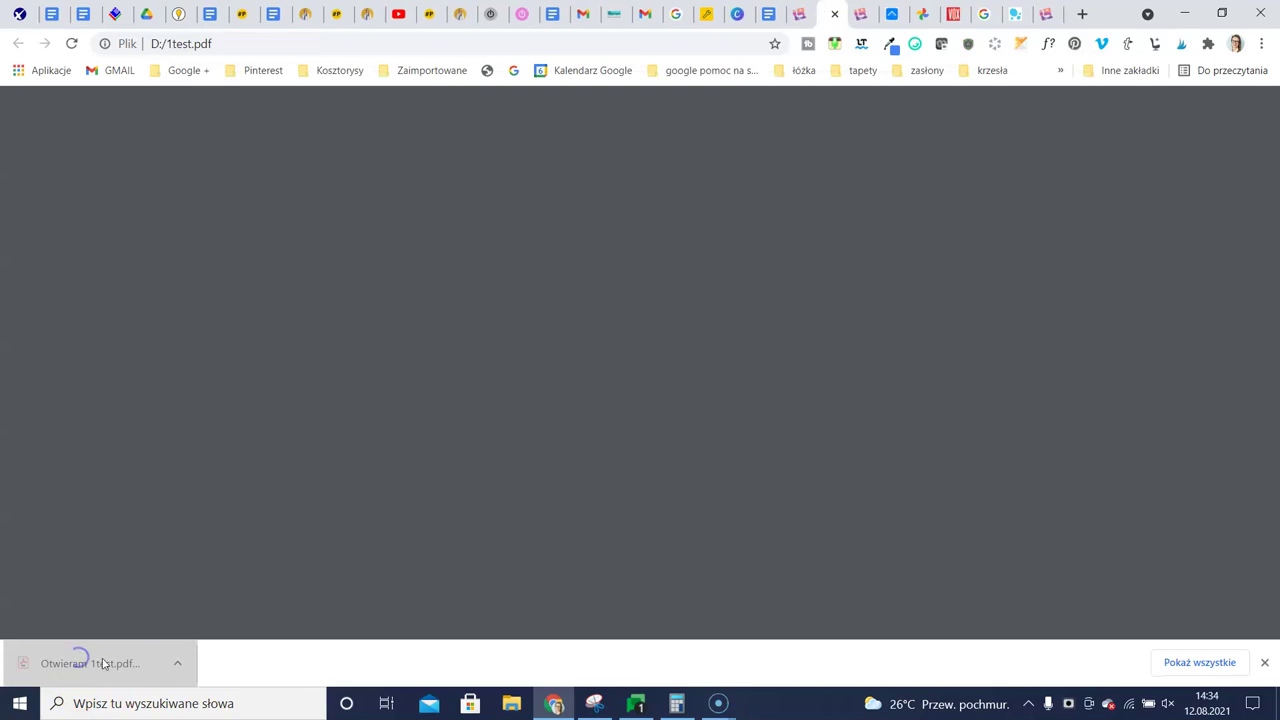
scroll(833, 376, down, 5)
scroll(836, 372, up, 5)
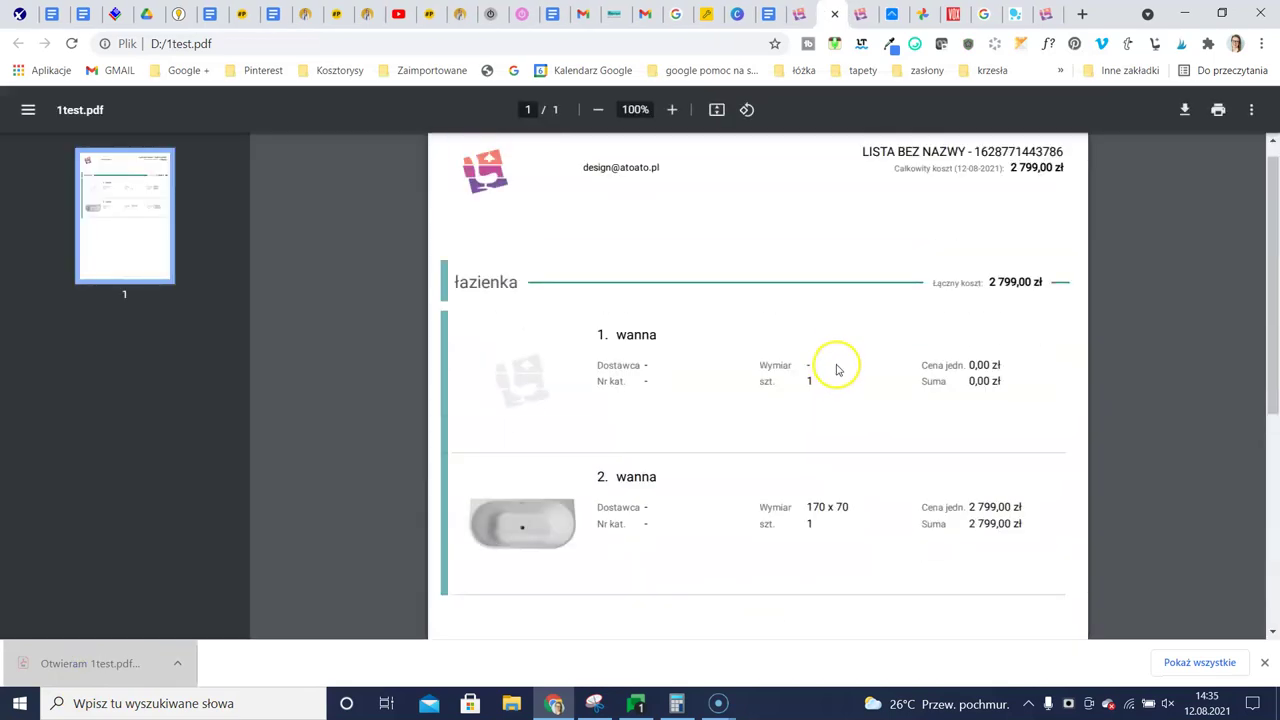
click(801, 16)
Export the list with POBIERZ XLSX, saving the spreadsheet as 1test2.xlsx
click(1104, 111)
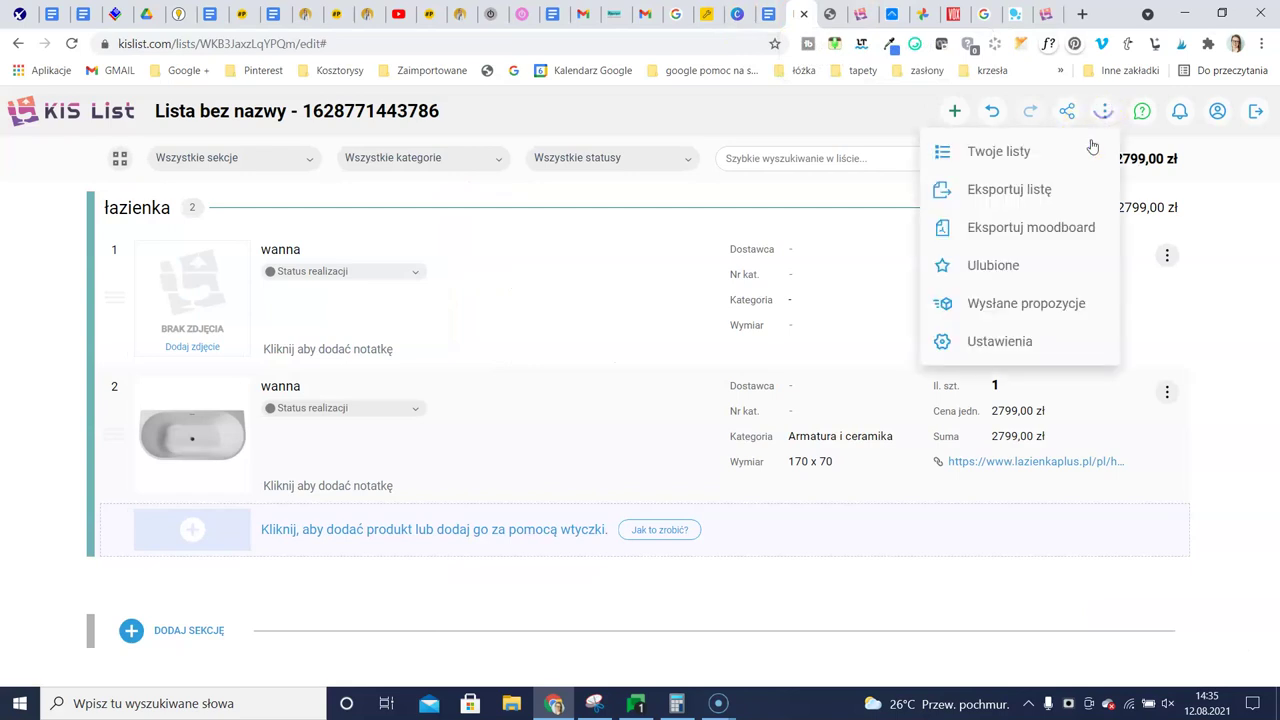
click(1030, 185)
click(797, 500)
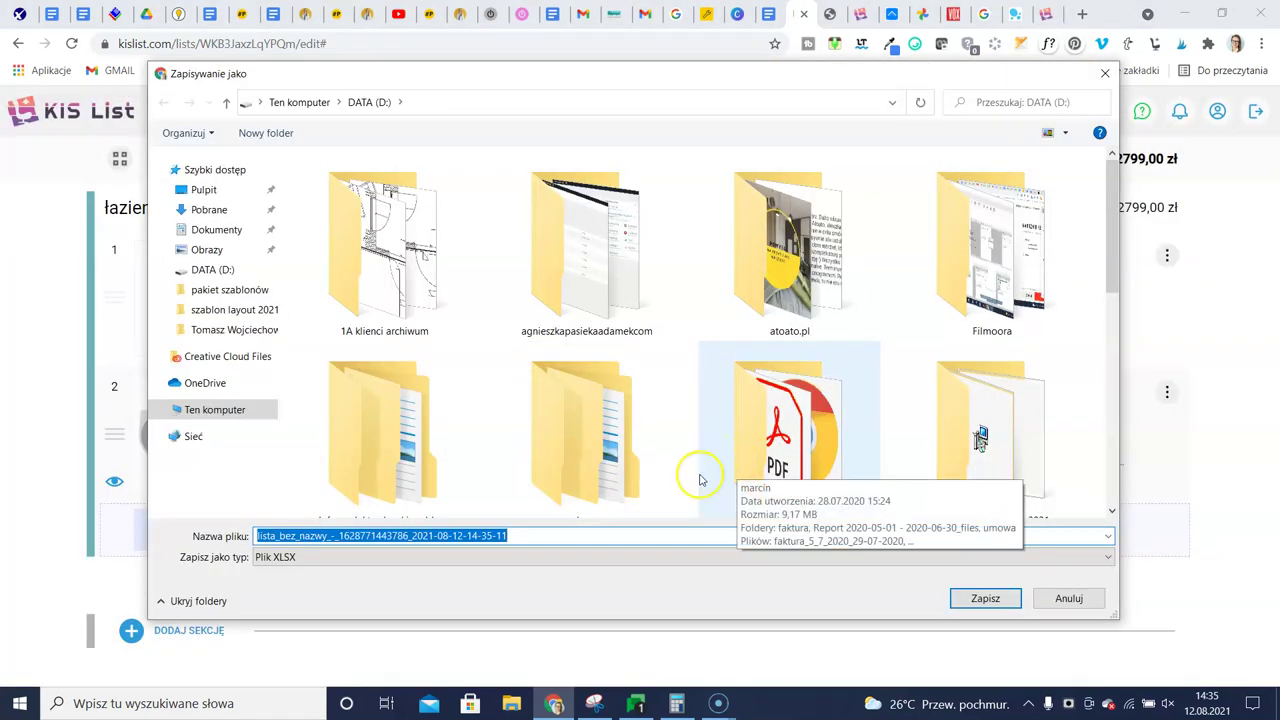
scroll(560, 491, down, 1)
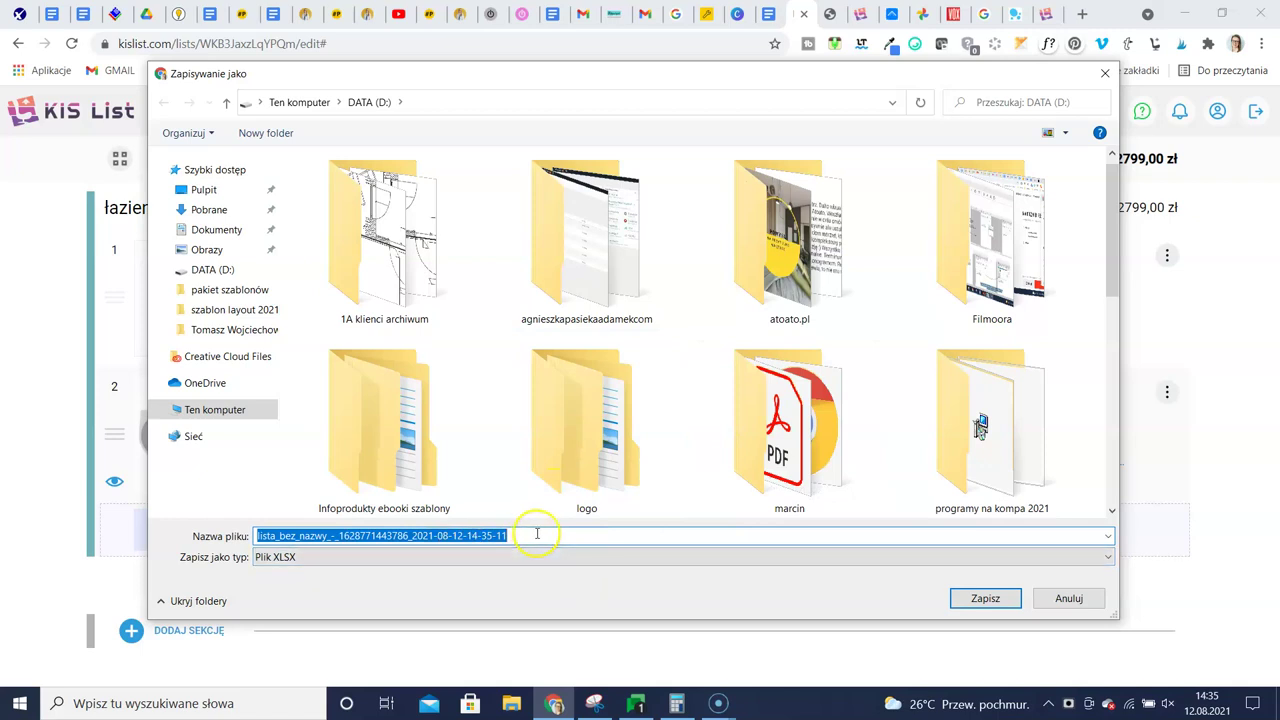
text(1test2)
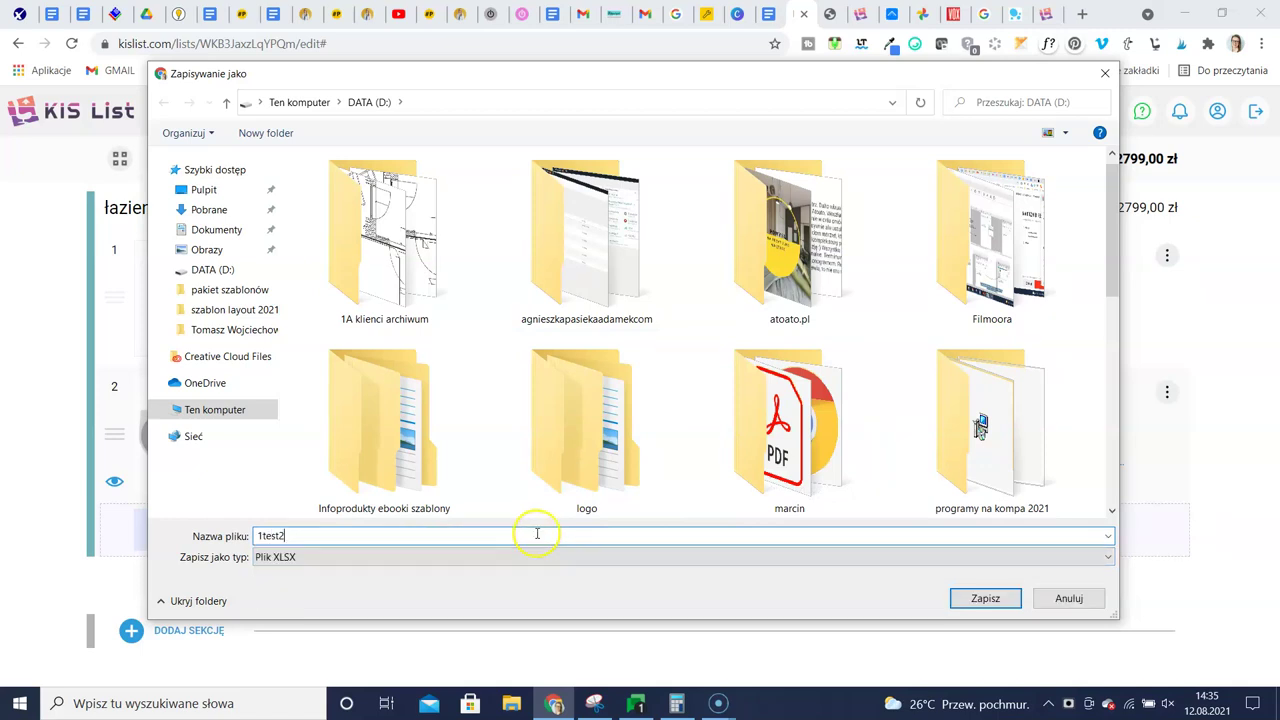
click(1002, 599)
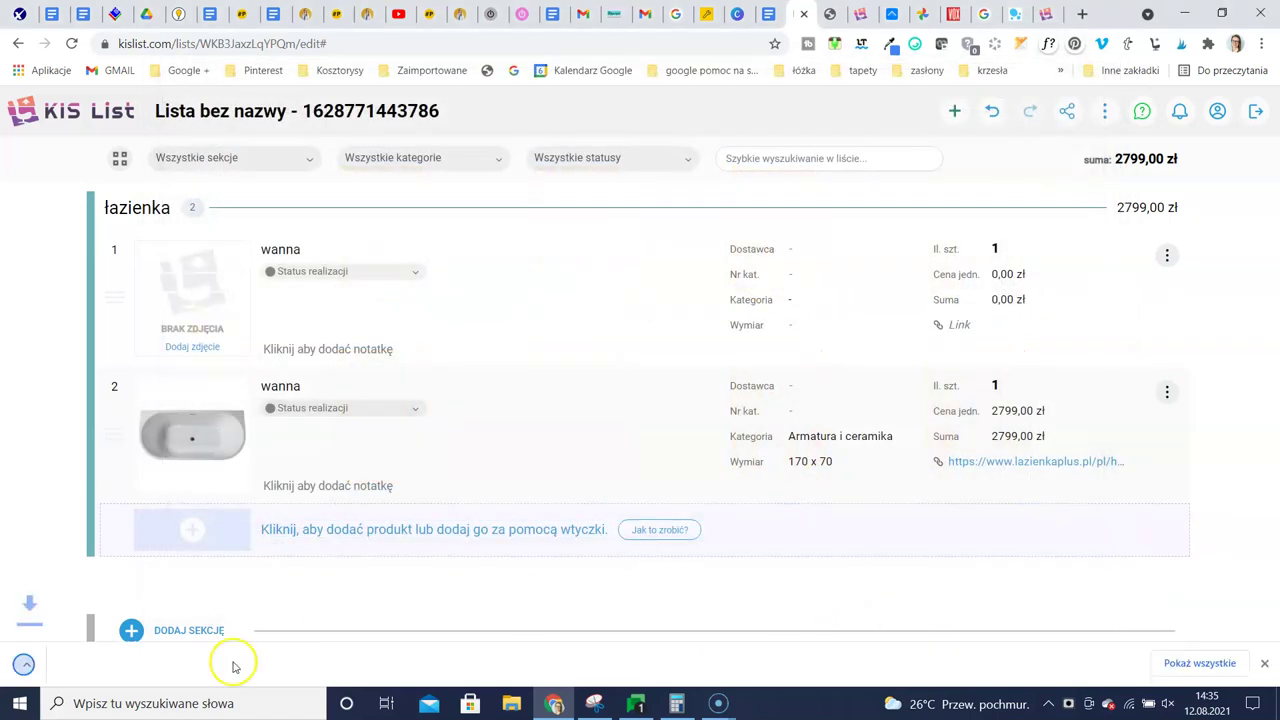
click(75, 662)
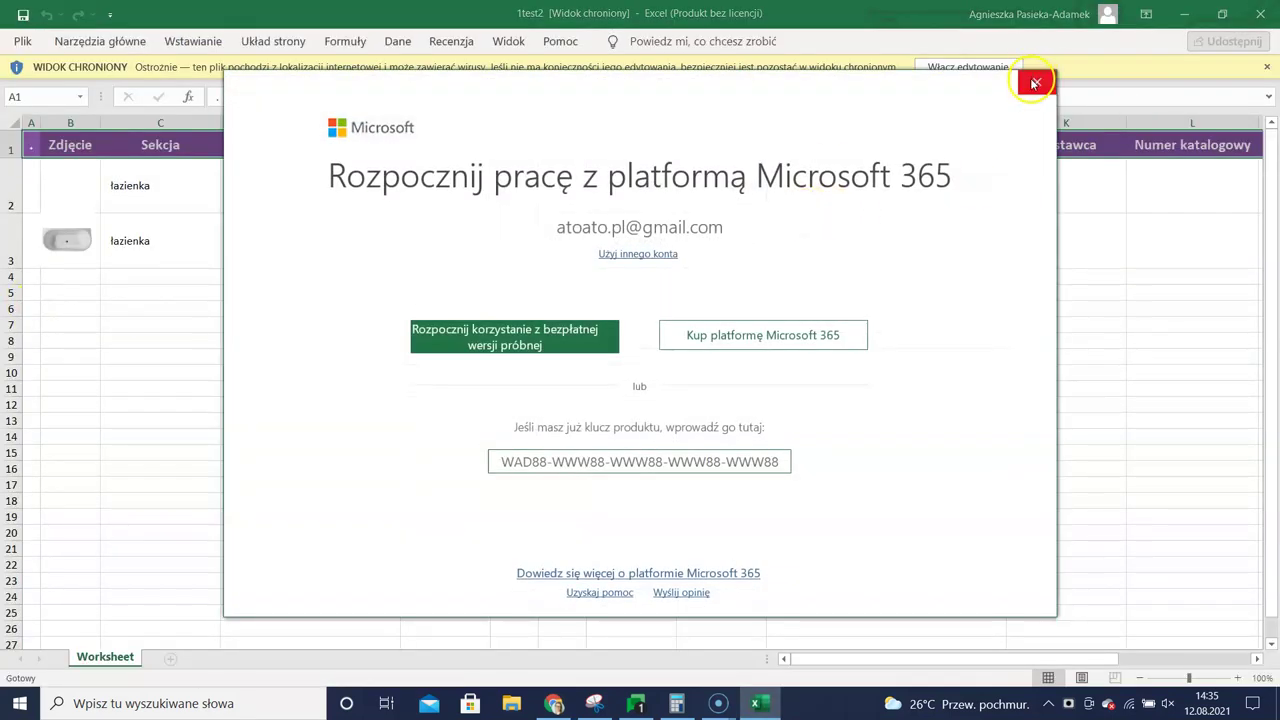
click(1037, 82)
click(1260, 14)
click(1260, 14)
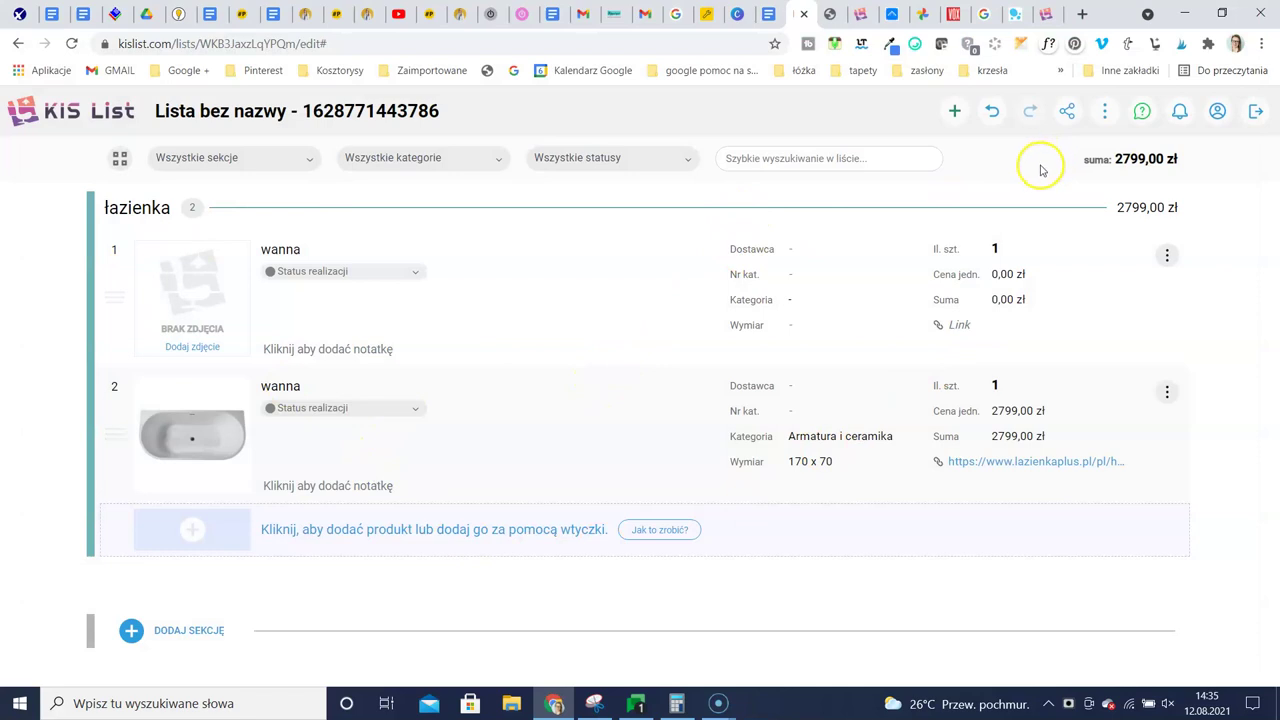
Go to Twoje KIS listy via the logo and open Lista testowa
click(45, 110)
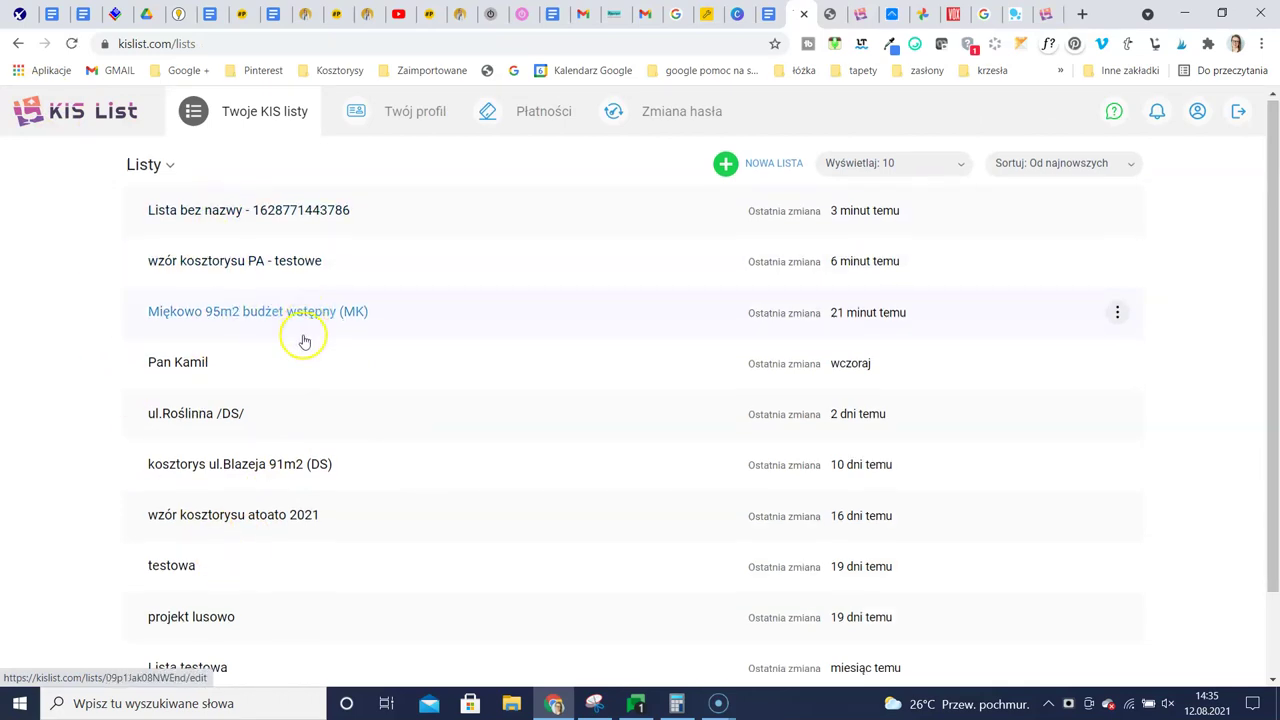
scroll(280, 420, down, 1)
click(180, 570)
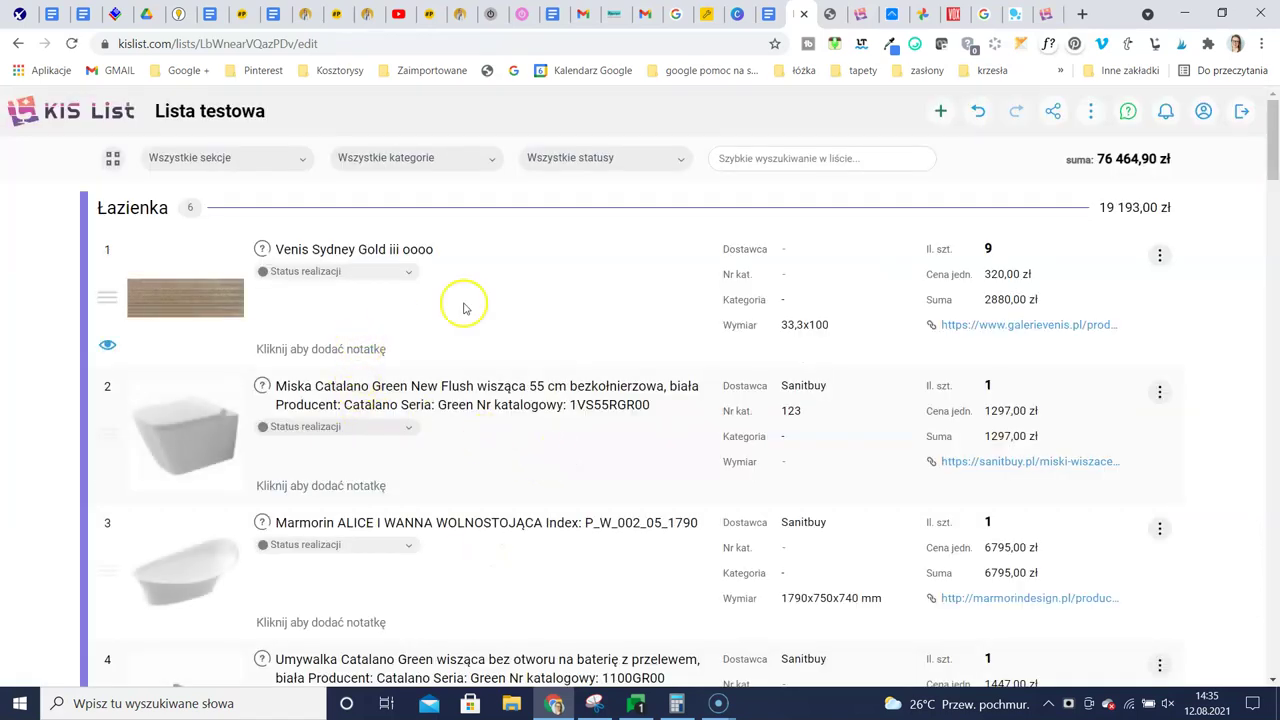
In the category filter, try ticking and unticking AGD, Meble gotowe and Meble na zamówienie
click(455, 162)
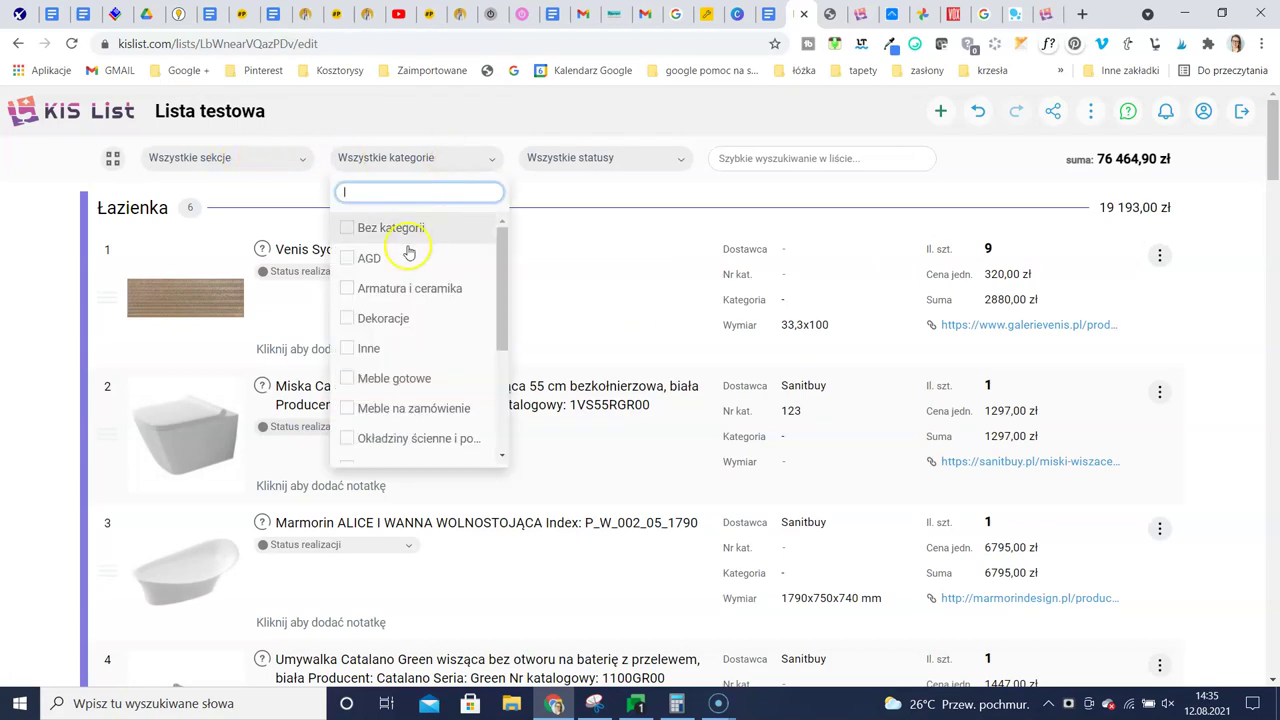
click(347, 259)
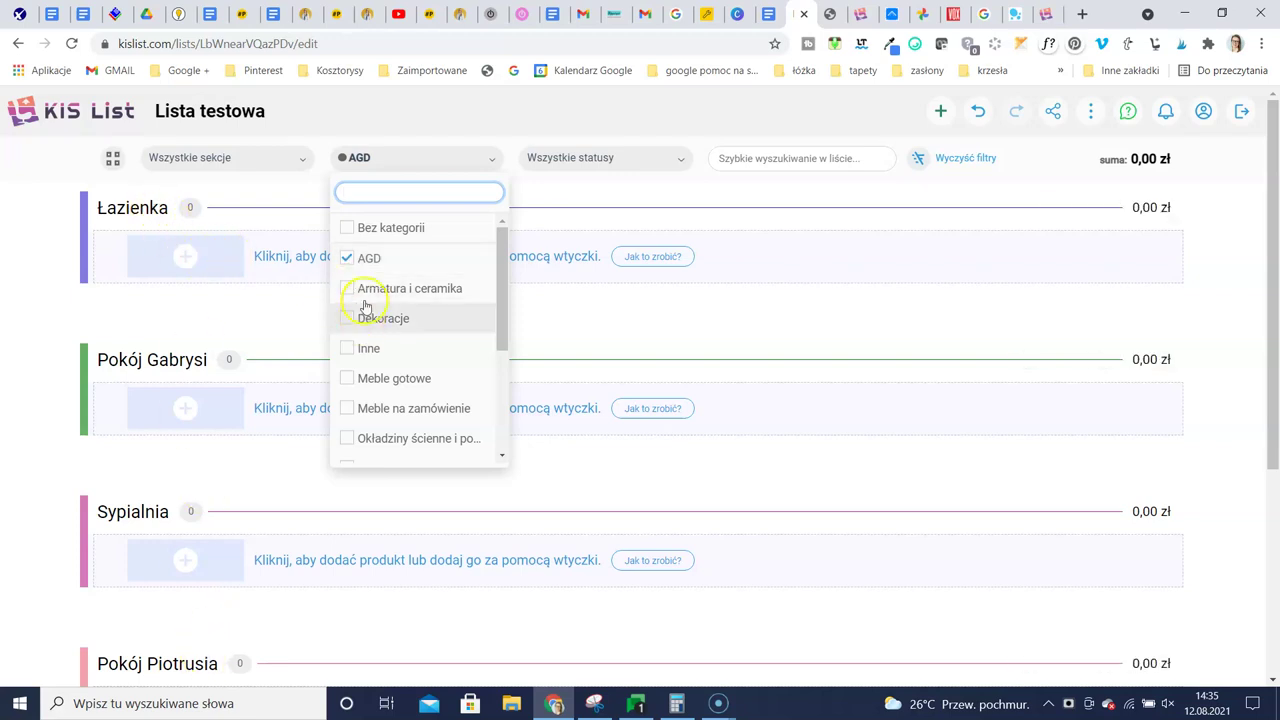
click(347, 258)
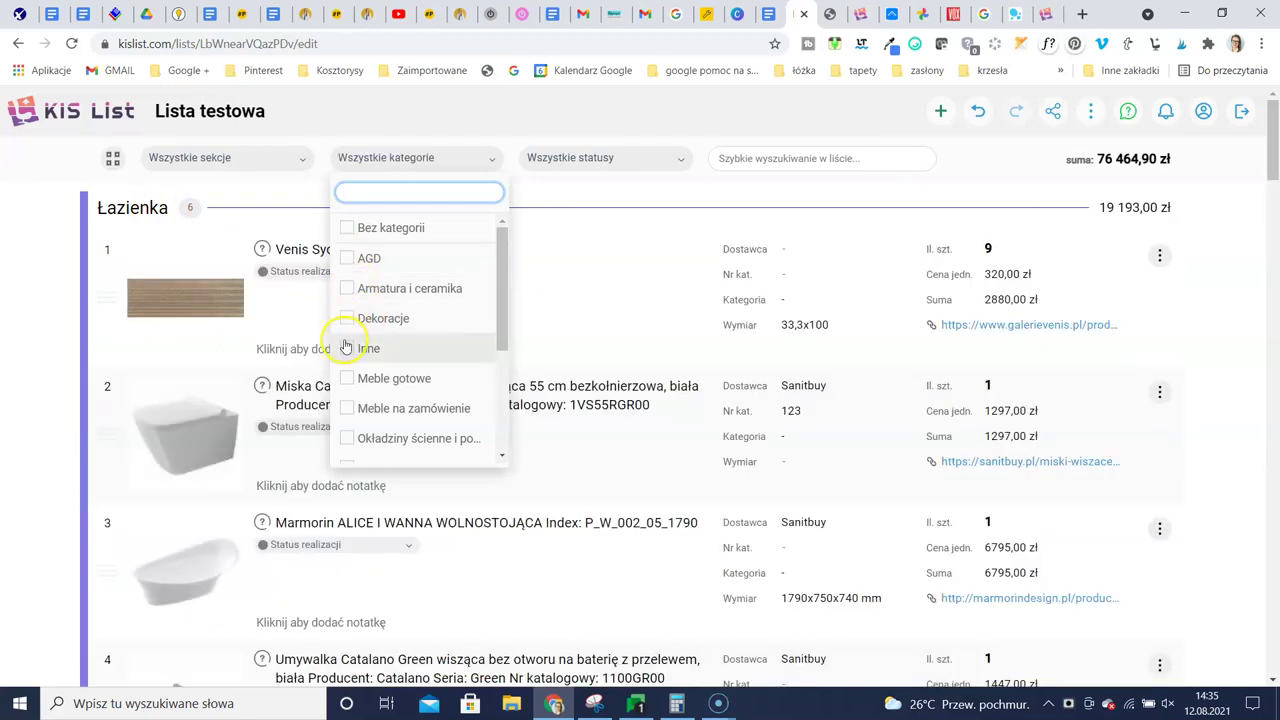
click(347, 378)
click(348, 380)
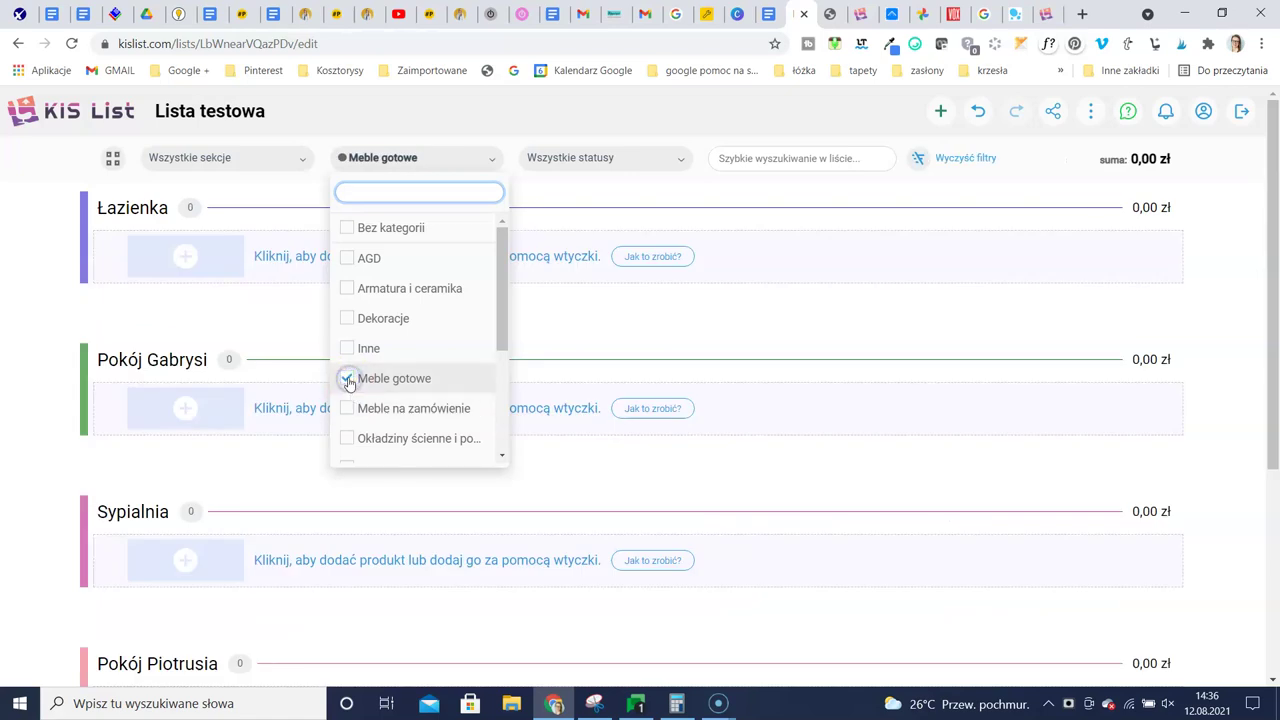
click(352, 410)
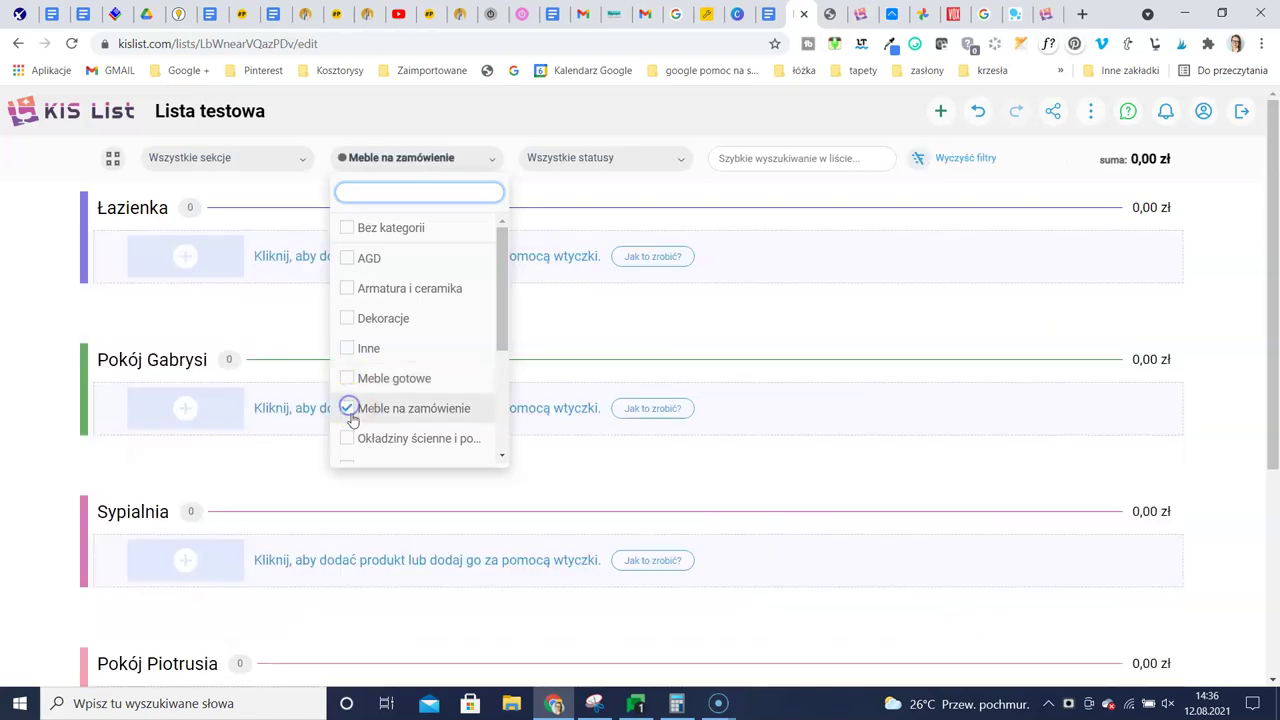
click(348, 410)
Filter the list to only Oświetlenie and Bez kategorii, then close the dropdown
scroll(346, 400, down, 3)
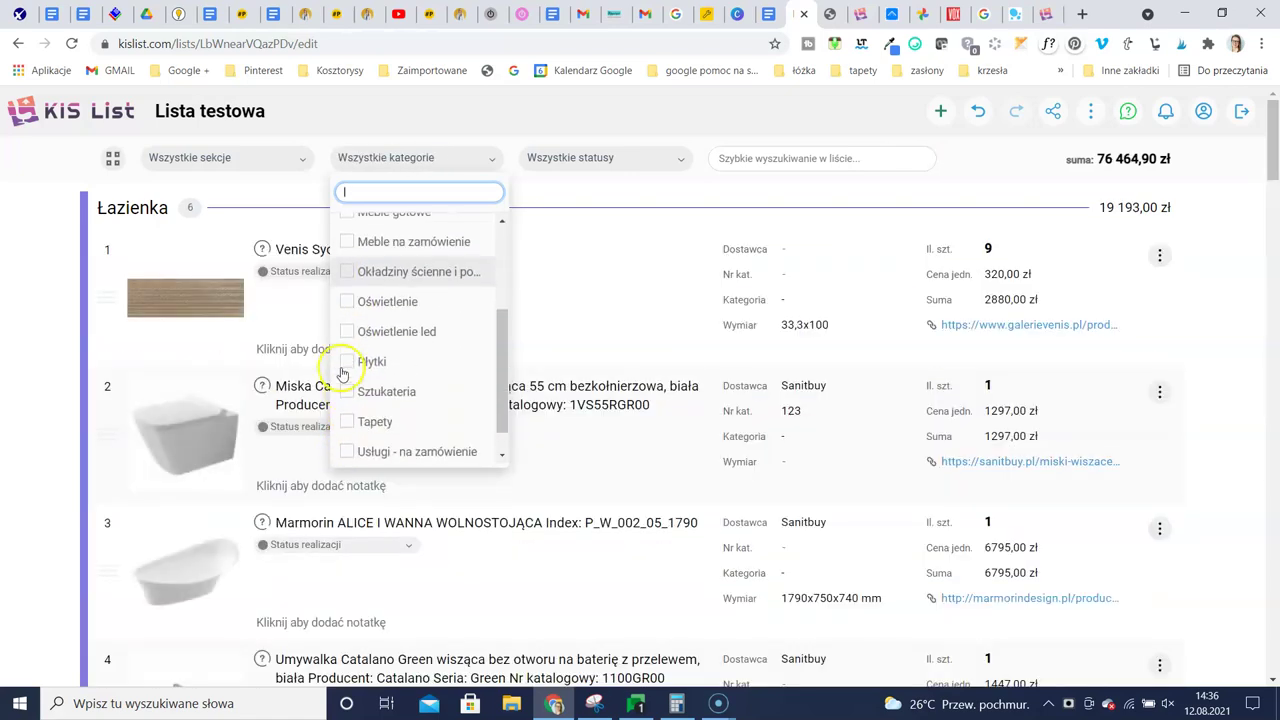
click(348, 308)
scroll(240, 410, down, 3)
scroll(255, 420, up, 2)
scroll(263, 393, up, 2)
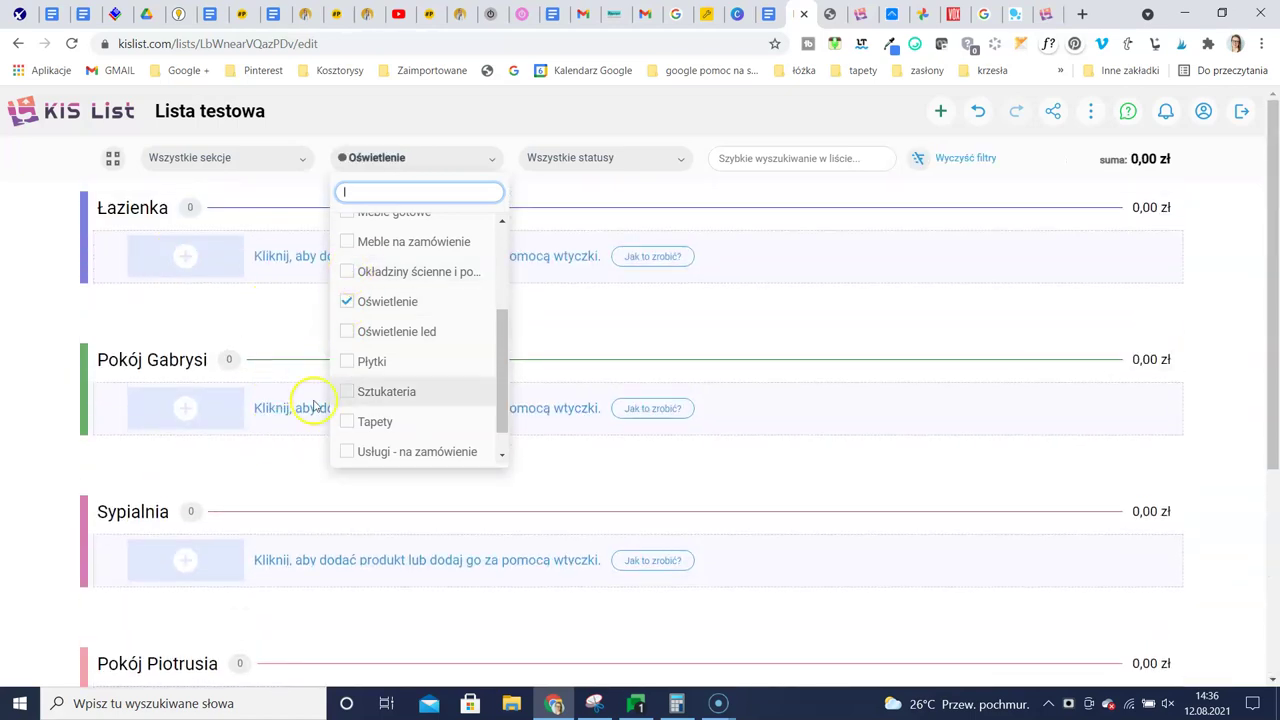
scroll(380, 330, up, 3)
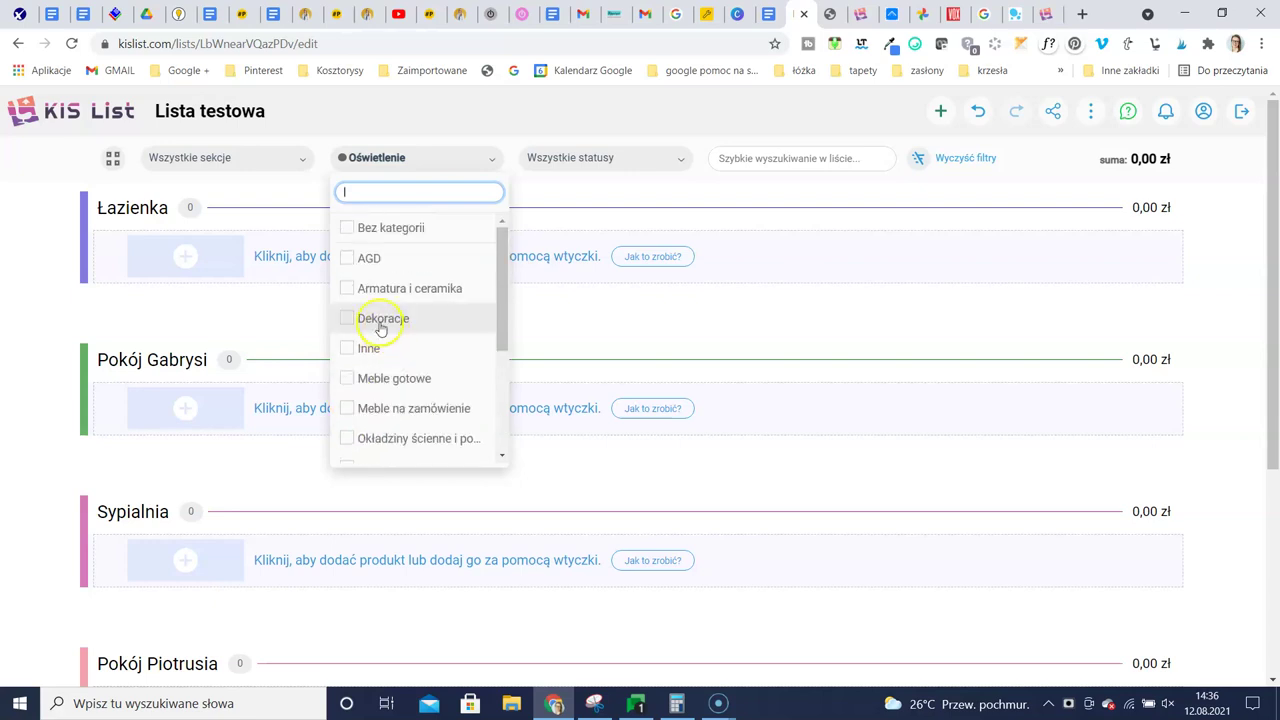
click(348, 229)
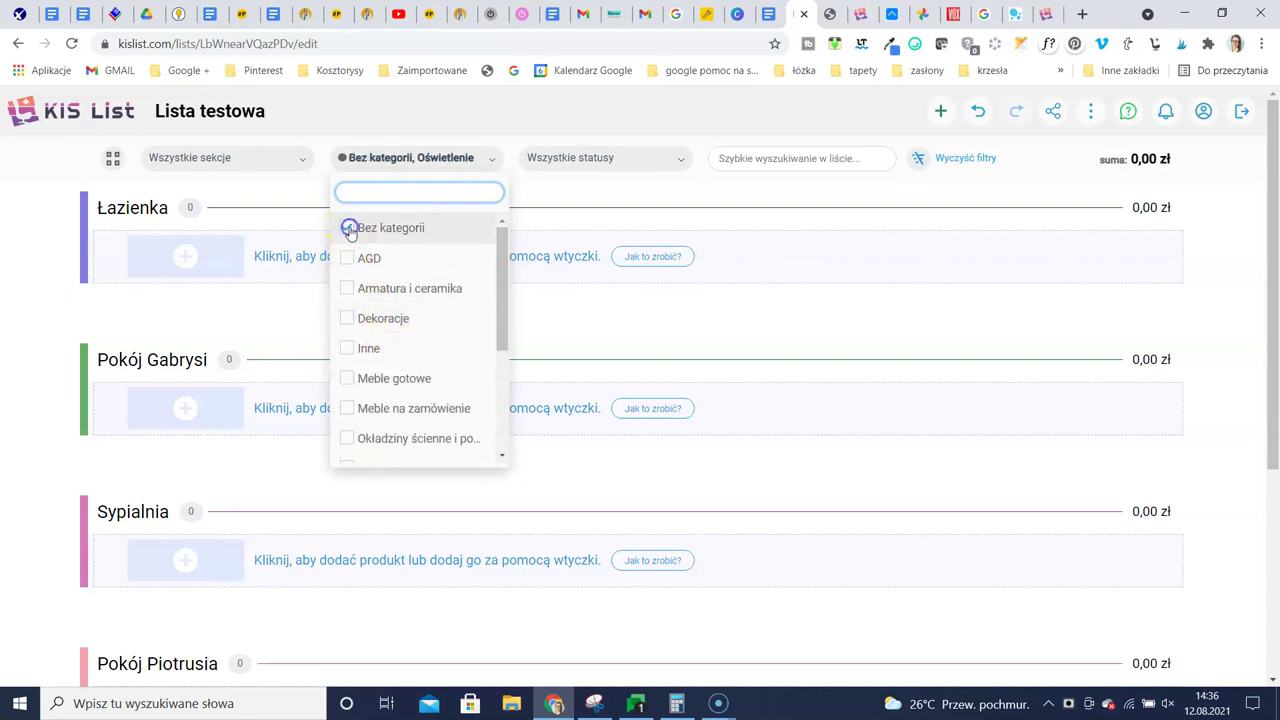
click(657, 234)
scroll(471, 354, down, 1)
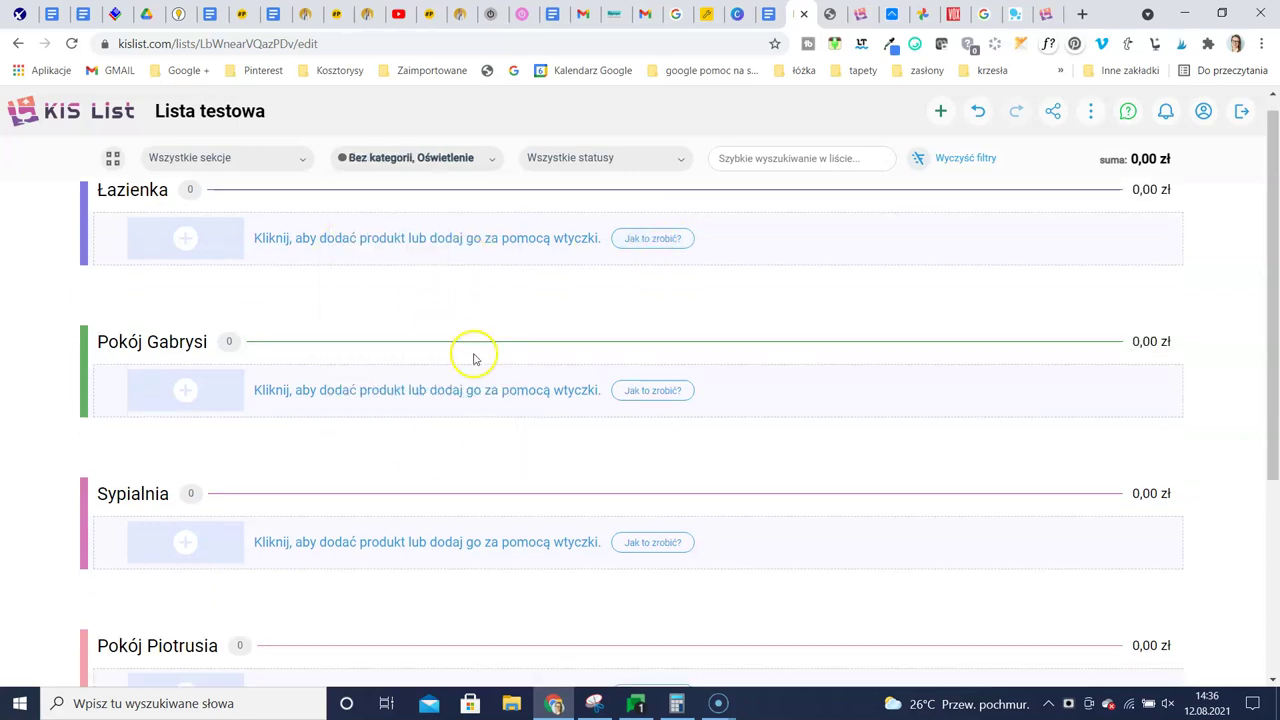
scroll(505, 431, up, 1)
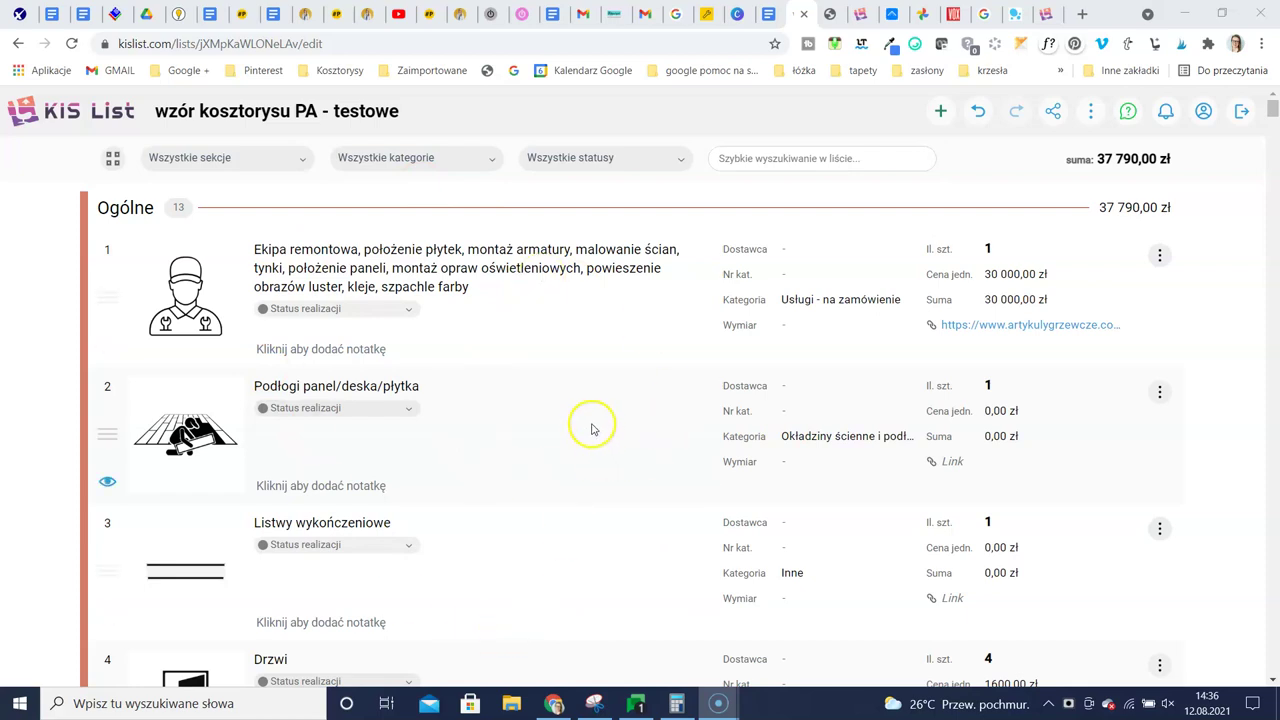
scroll(501, 405, down, 20)
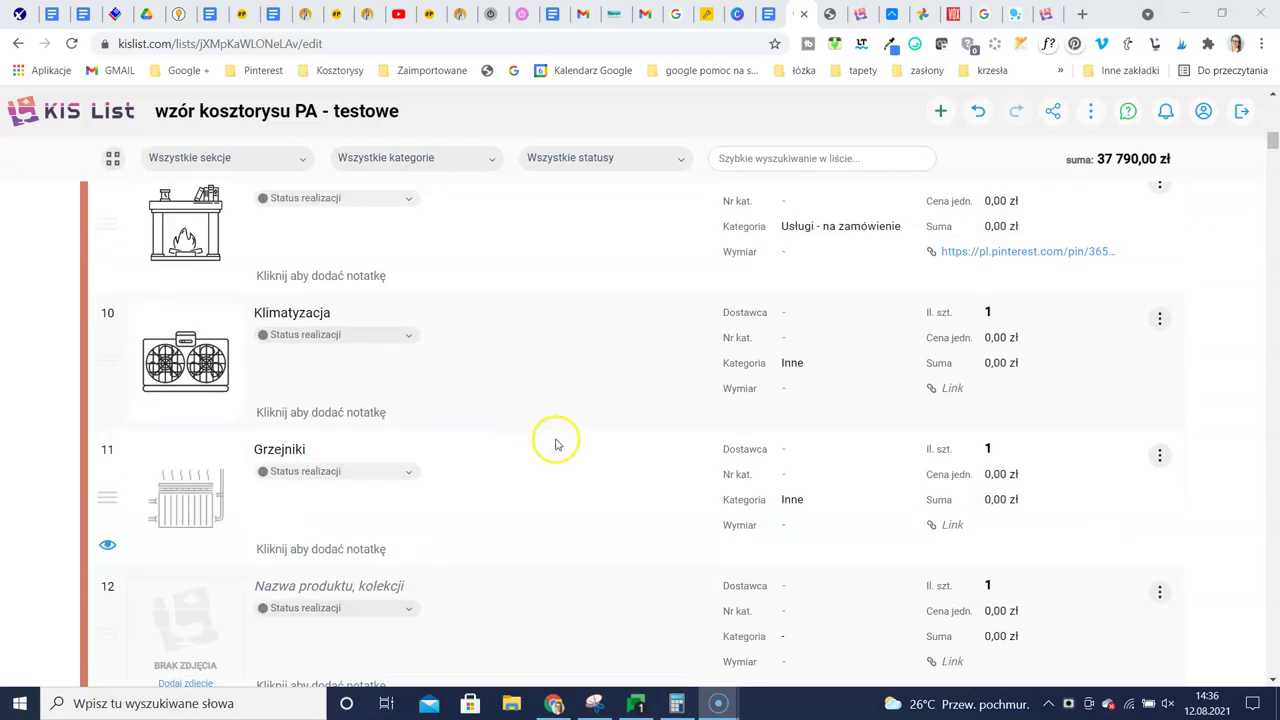
scroll(703, 560, down, 8)
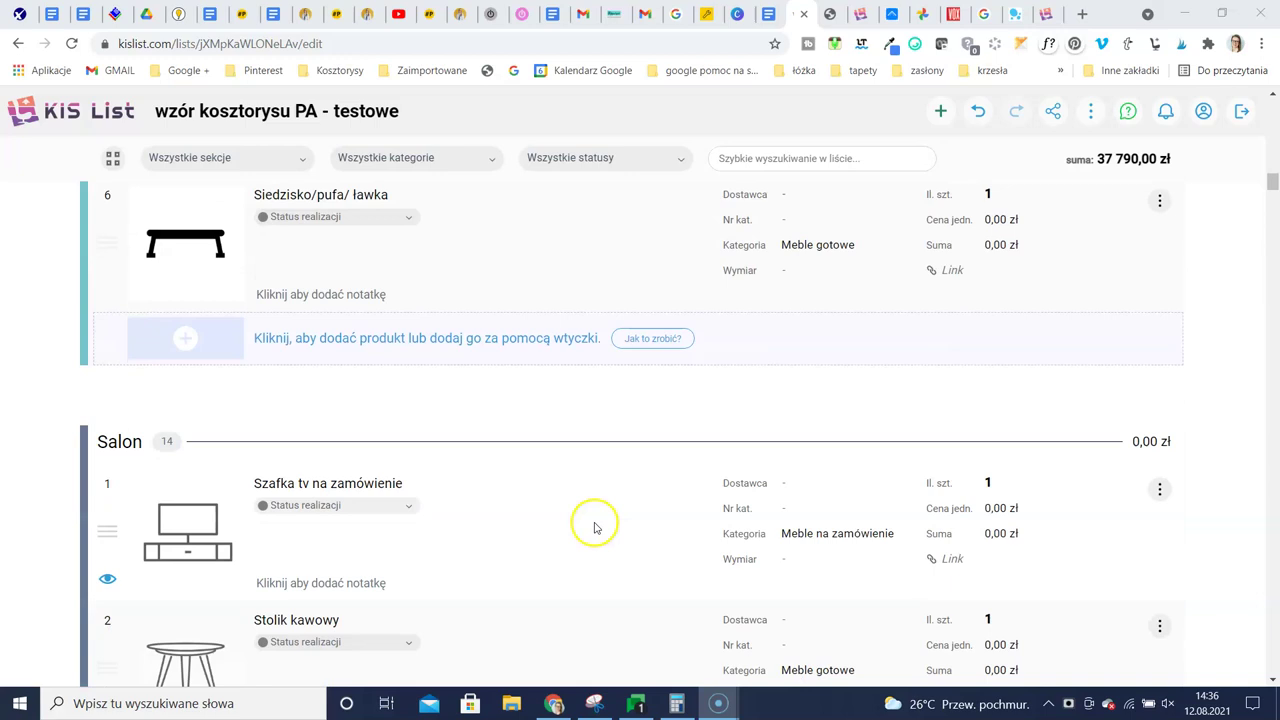
scroll(663, 409, down, 3)
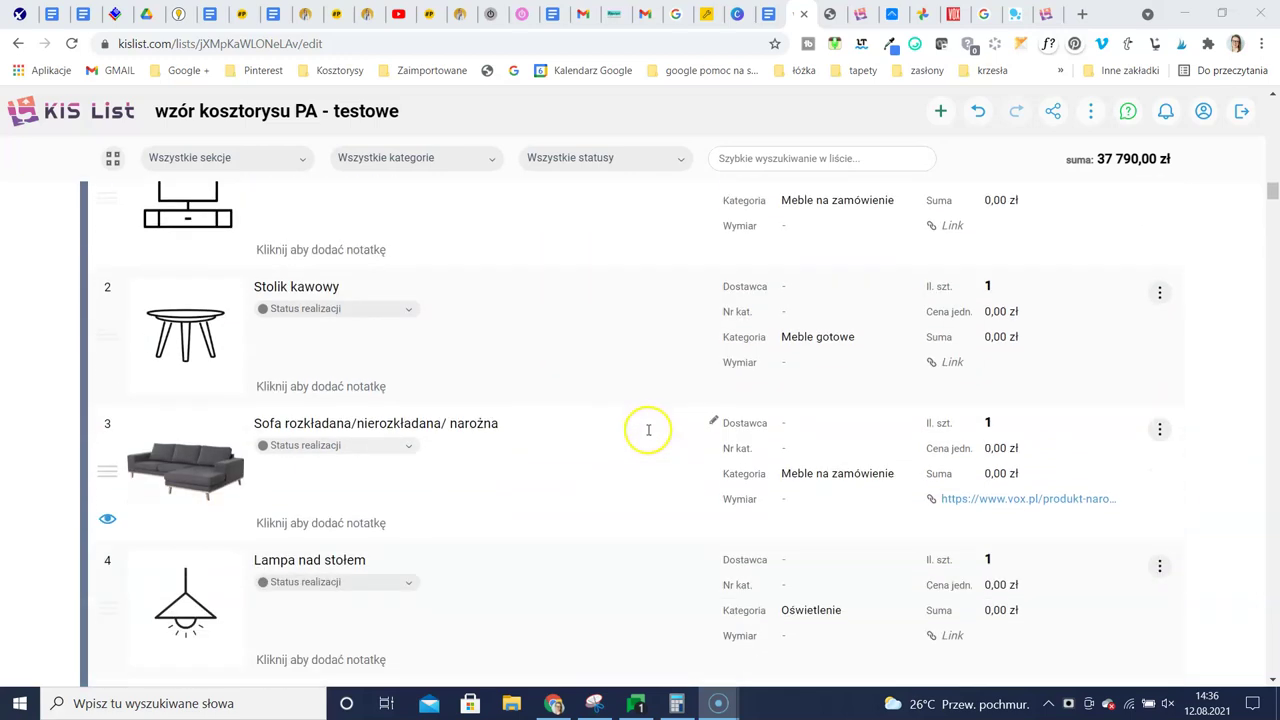
scroll(656, 425, up, 4)
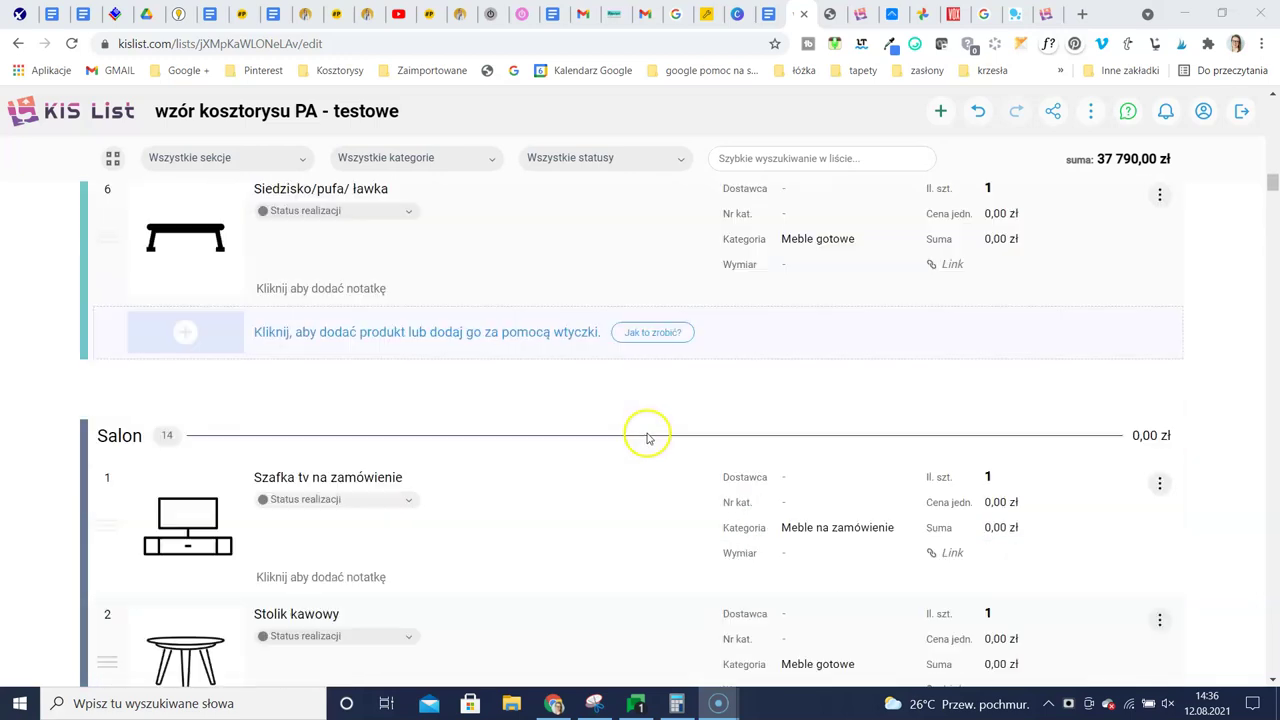
scroll(718, 493, up, 7)
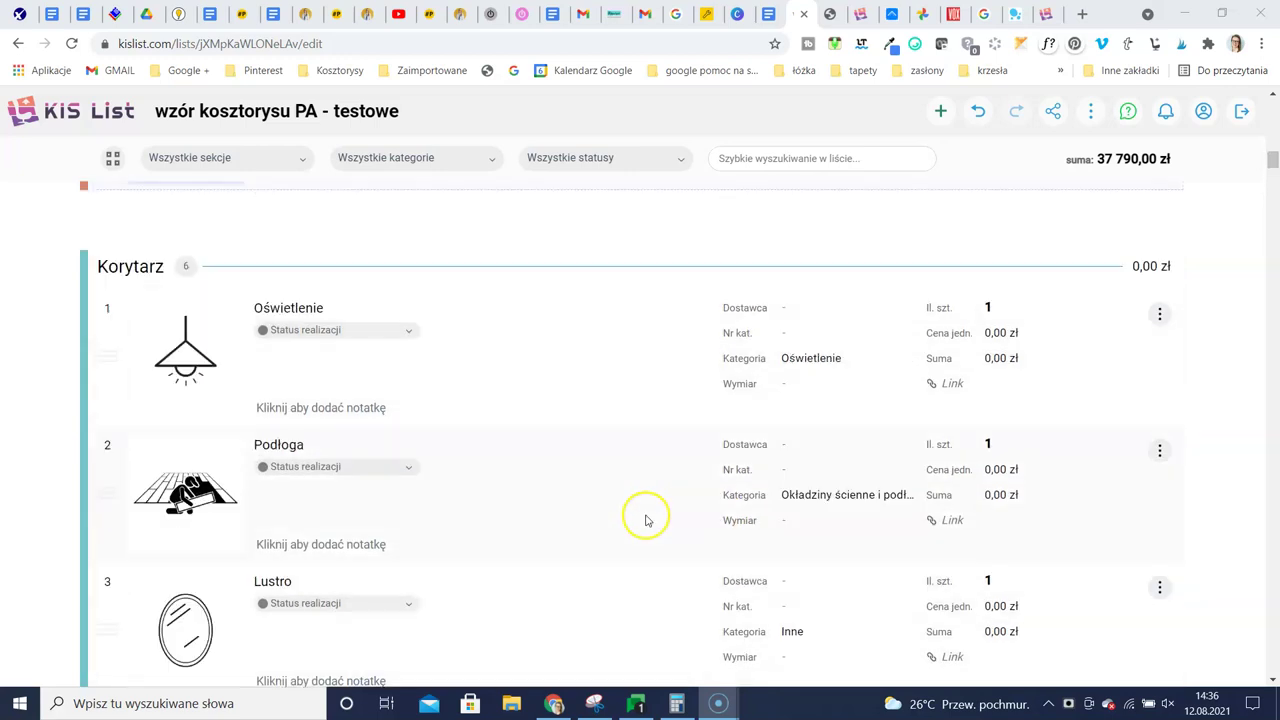
scroll(657, 505, up, 2)
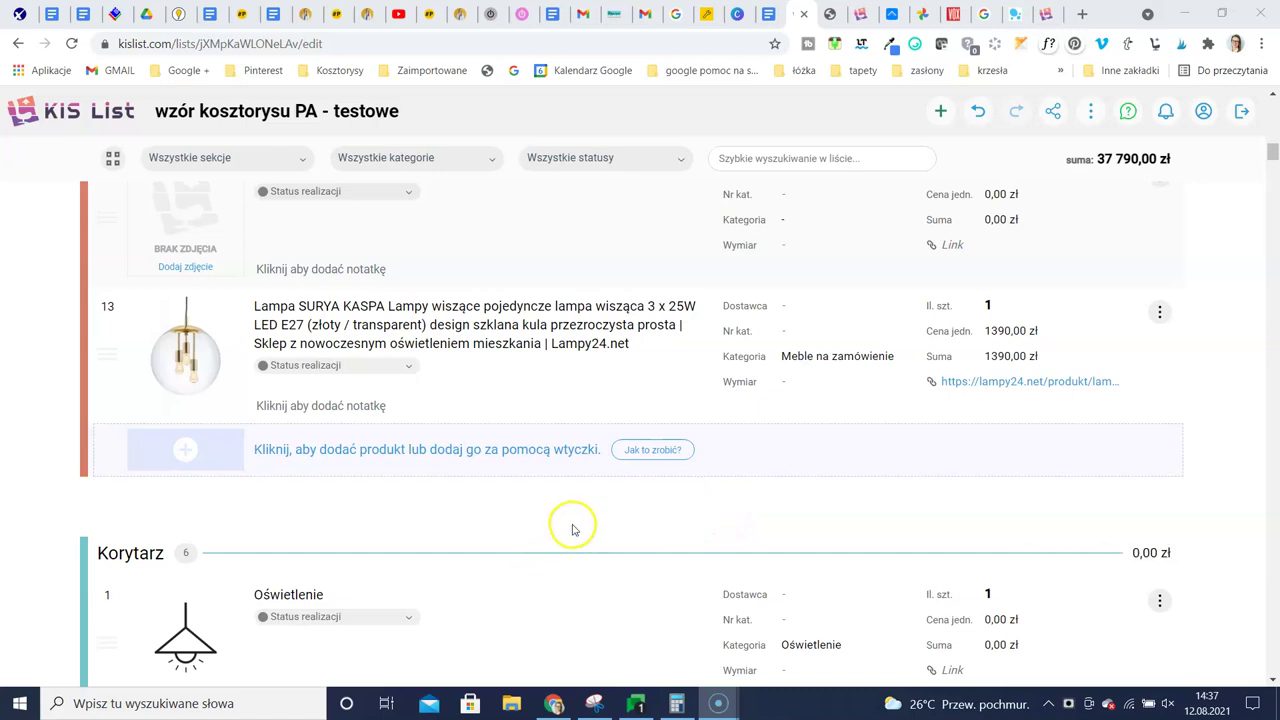
scroll(618, 517, down, 3)
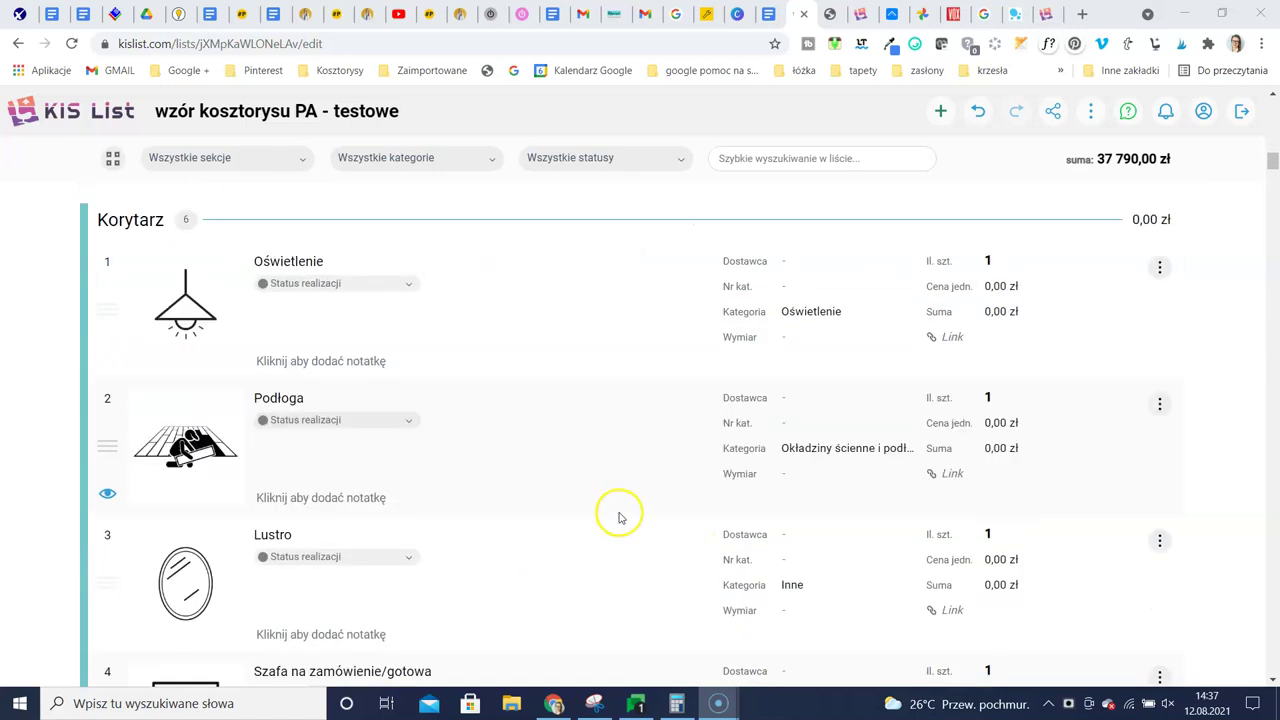
scroll(640, 485, up, 2)
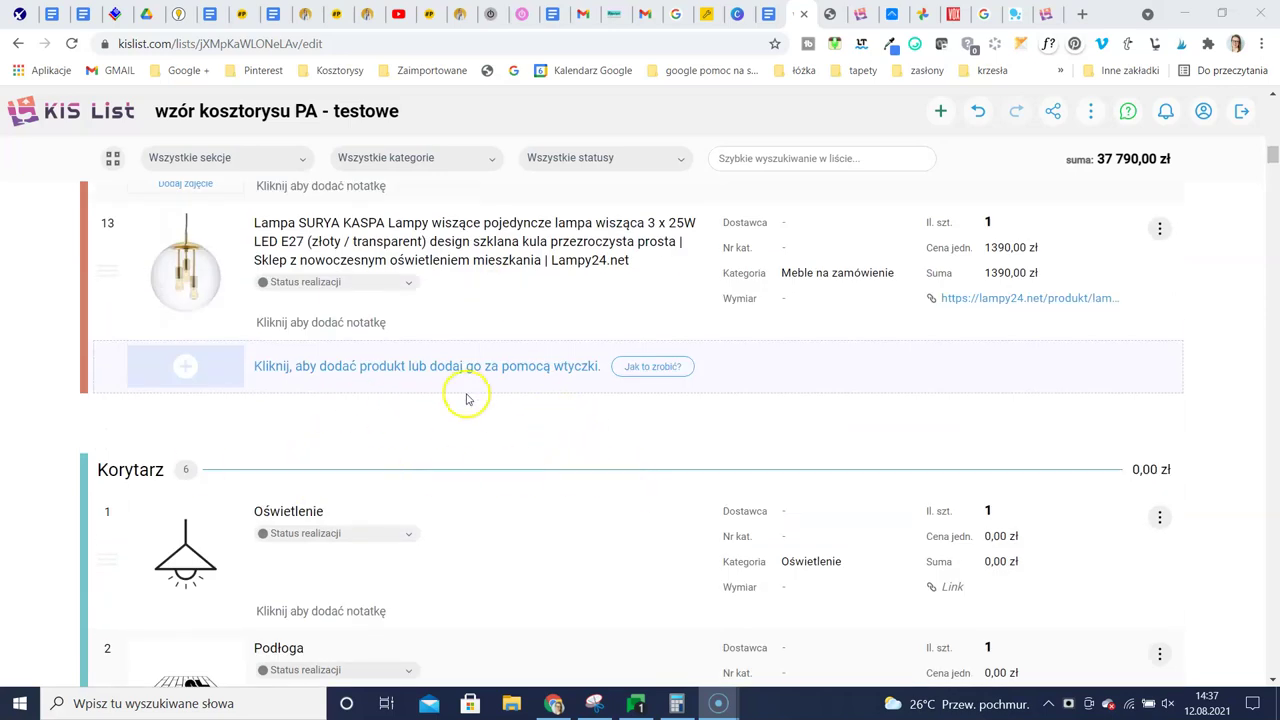
scroll(551, 482, up, 12)
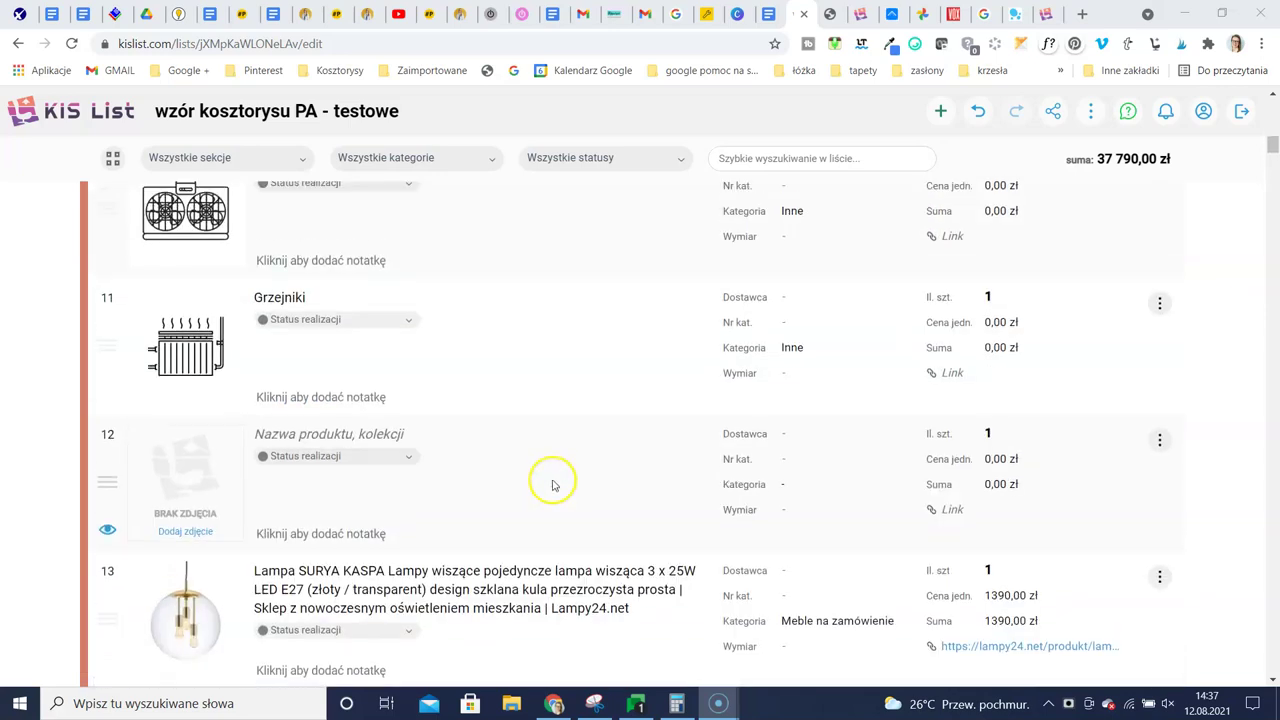
scroll(529, 423, up, 3)
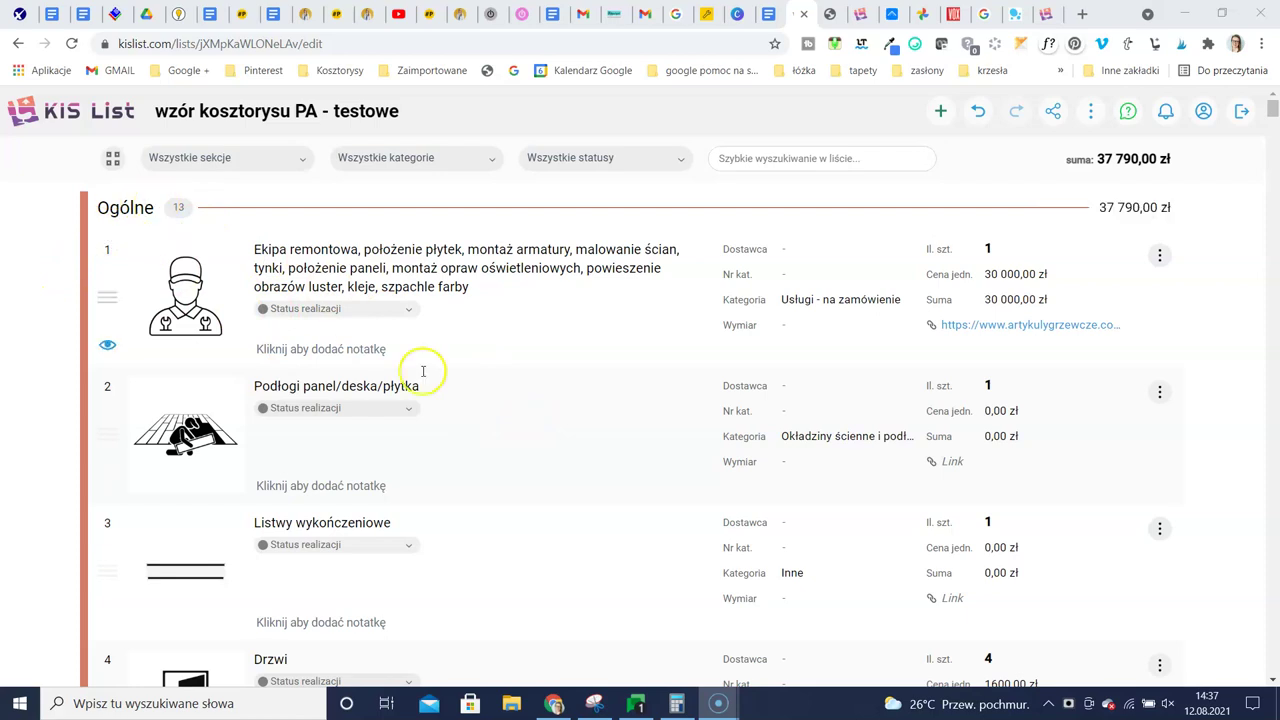
scroll(500, 425, down, 16)
scroll(489, 409, down, 15)
scroll(489, 393, down, 15)
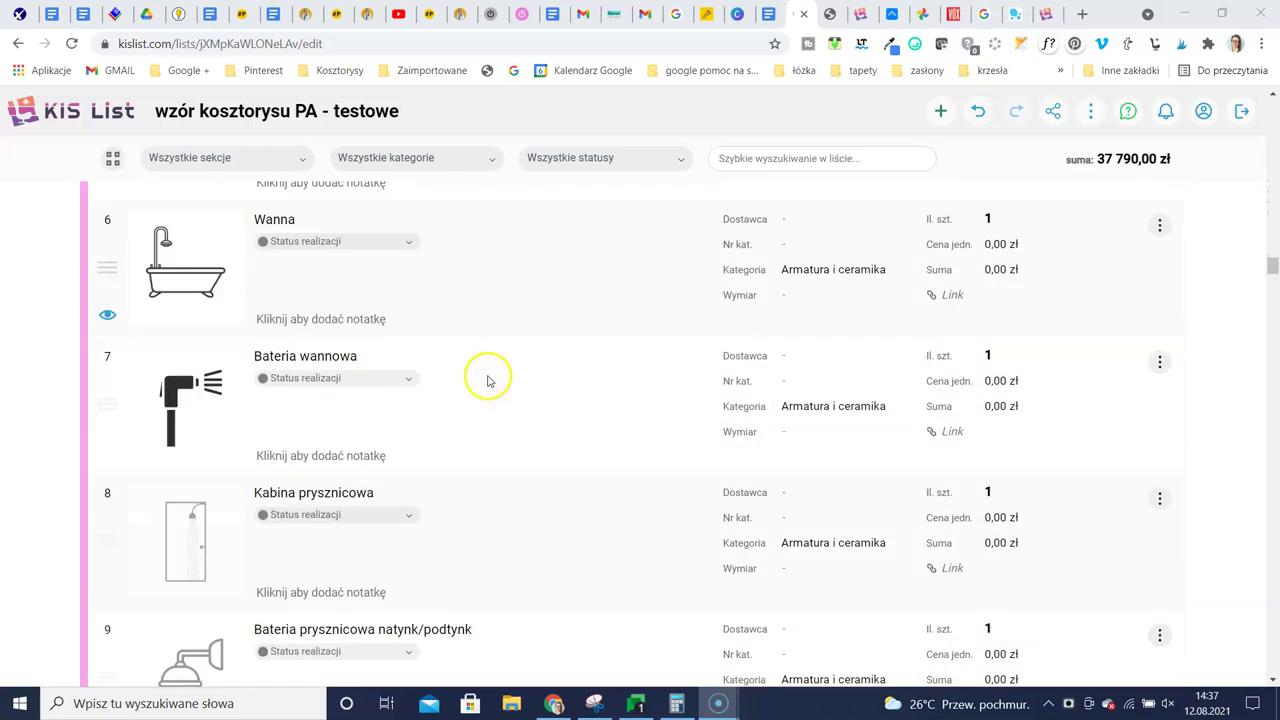
scroll(489, 381, down, 15)
scroll(491, 371, down, 15)
scroll(493, 368, down, 15)
scroll(515, 376, down, 11)
scroll(525, 381, up, 4)
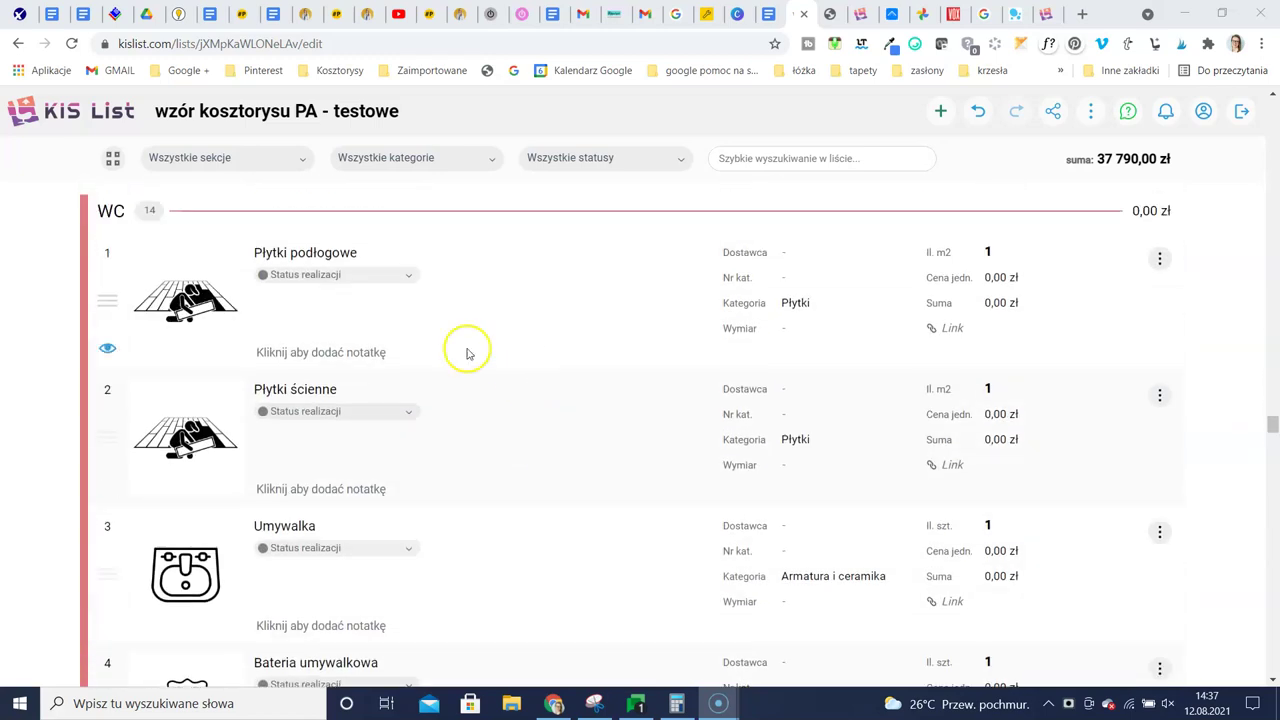
scroll(489, 414, down, 15)
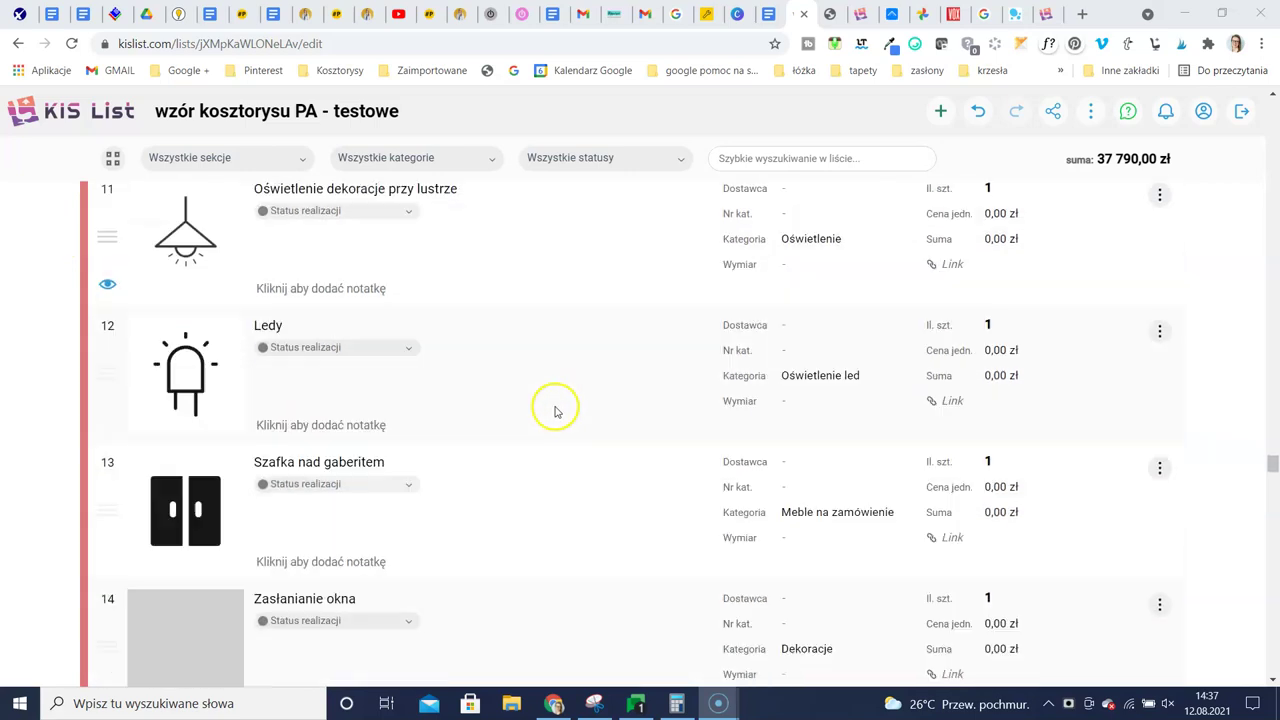
scroll(562, 427, down, 15)
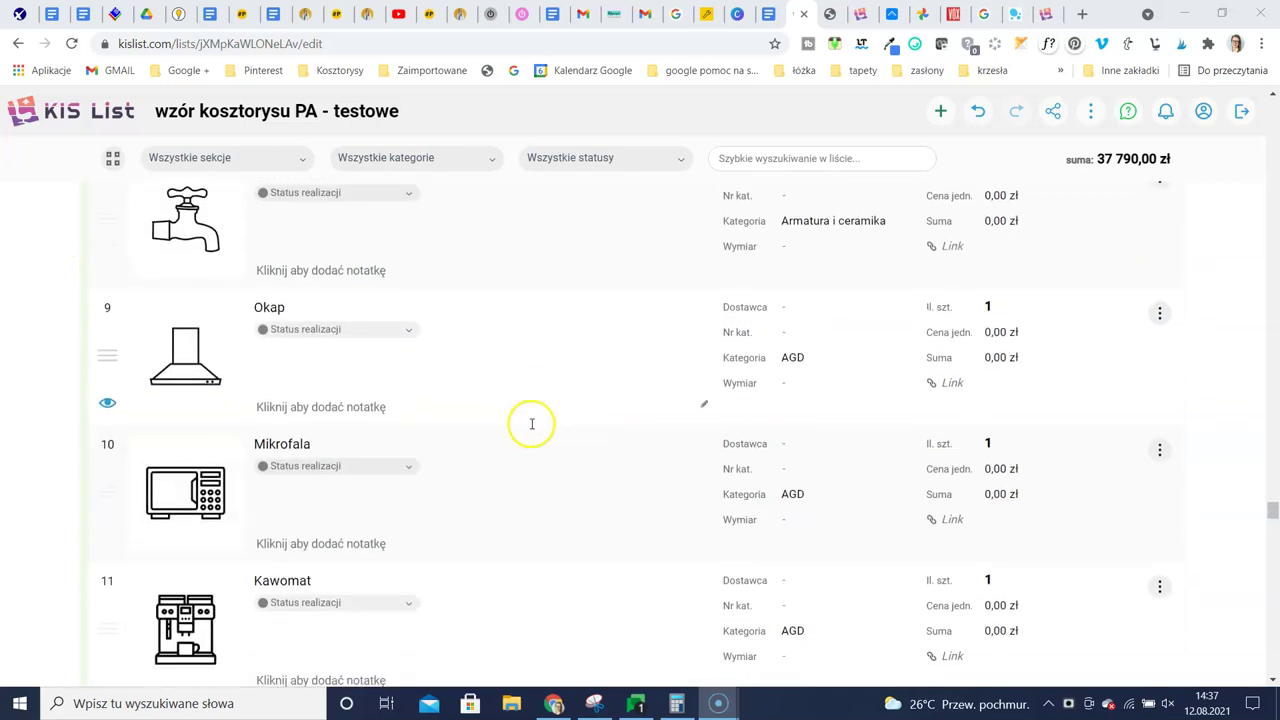
scroll(532, 428, down, 15)
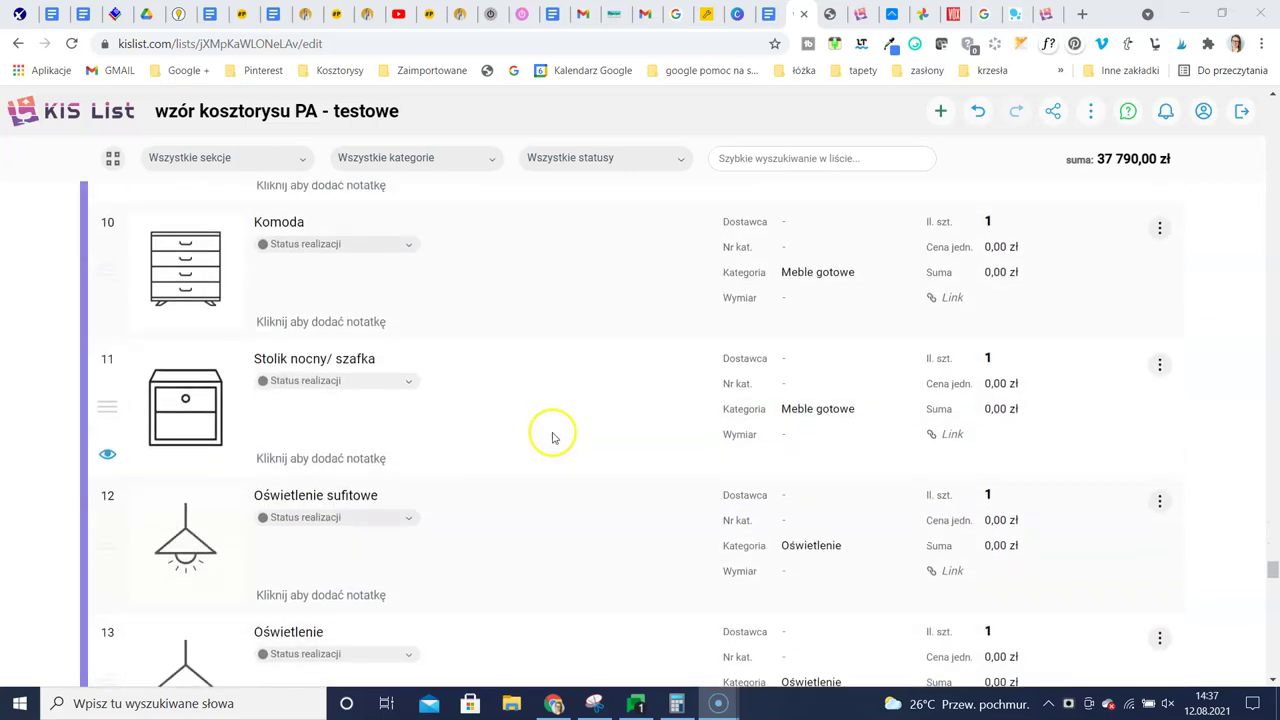
scroll(570, 430, down, 7)
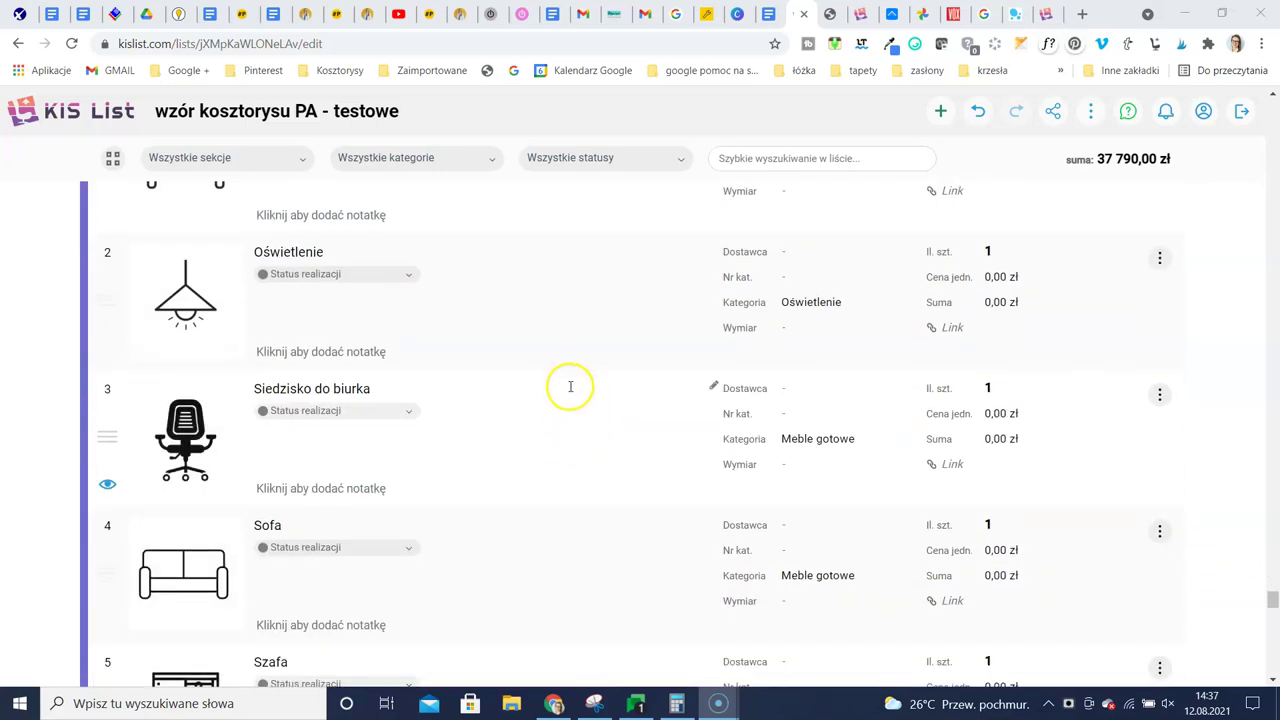
scroll(565, 388, down, 2)
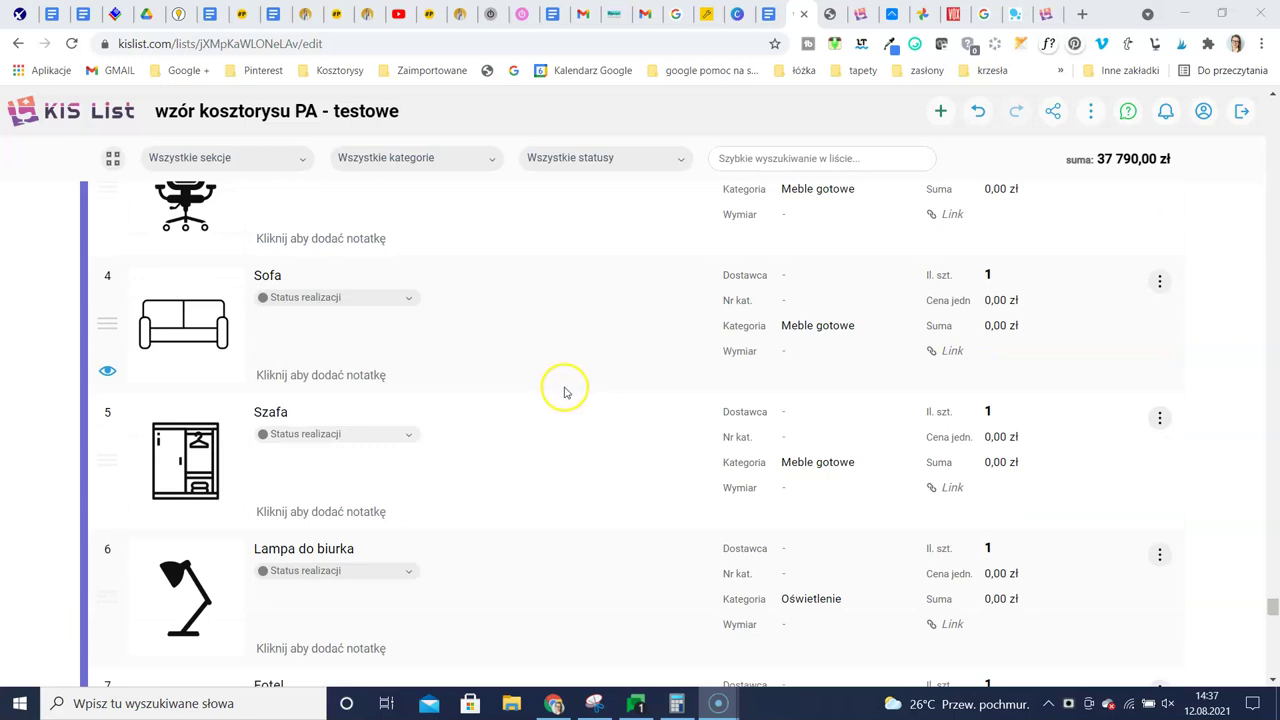
scroll(571, 373, down, 2)
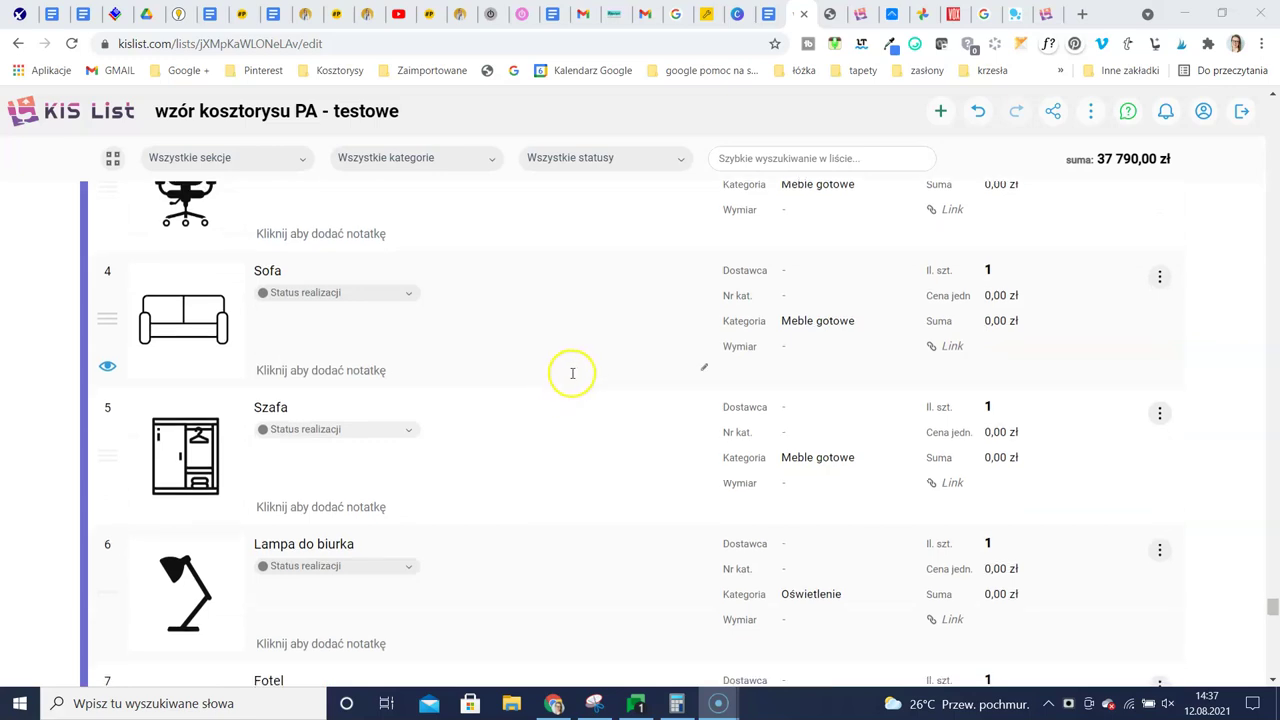
scroll(561, 403, down, 4)
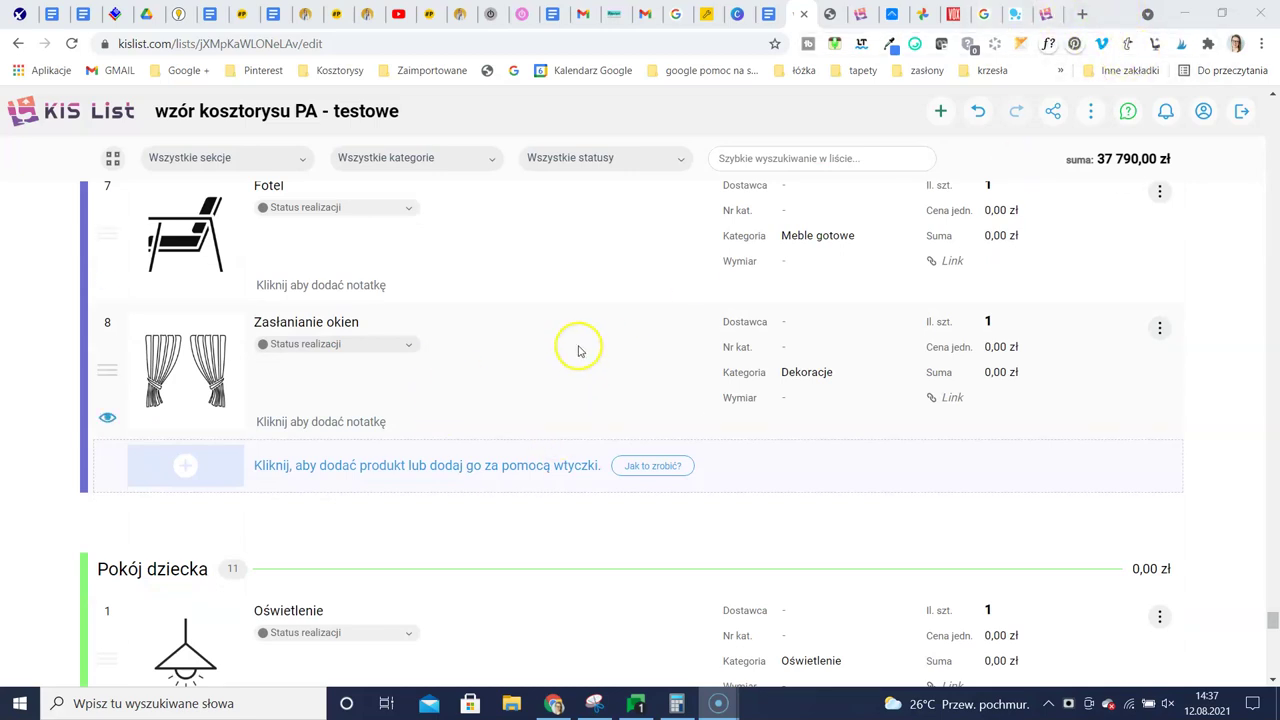
scroll(575, 347, down, 3)
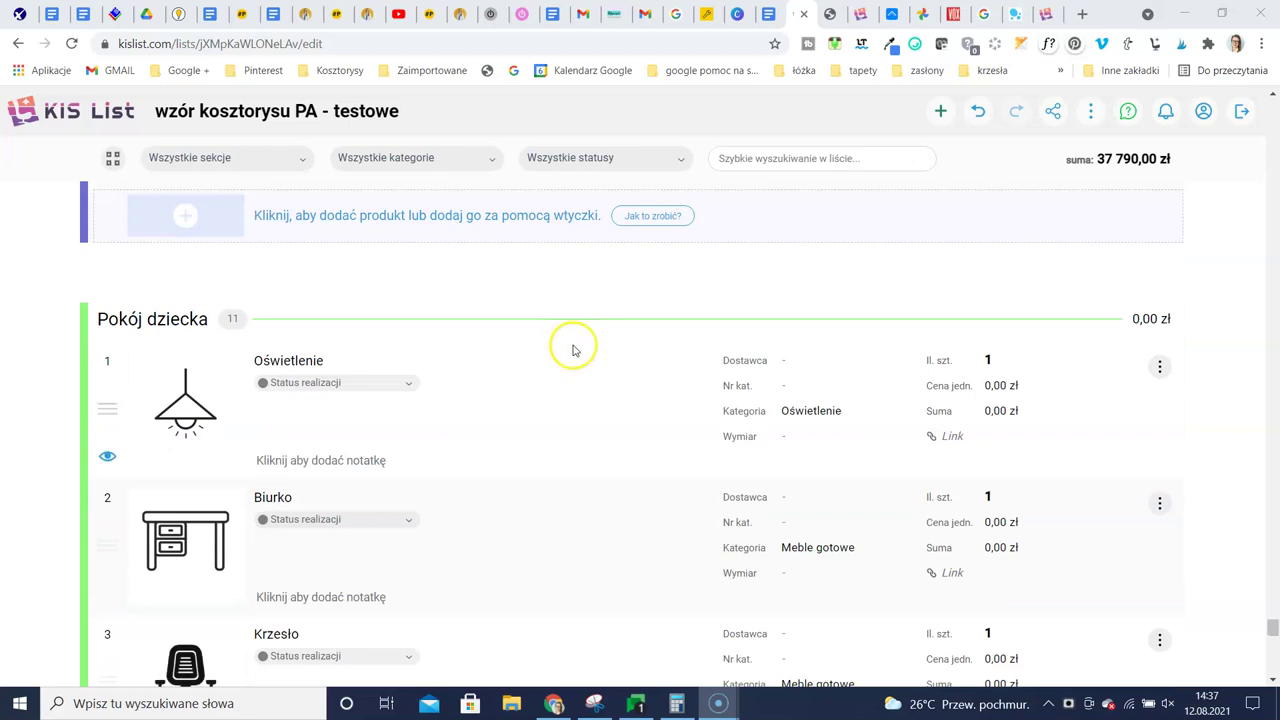
mouse_move(608, 331)
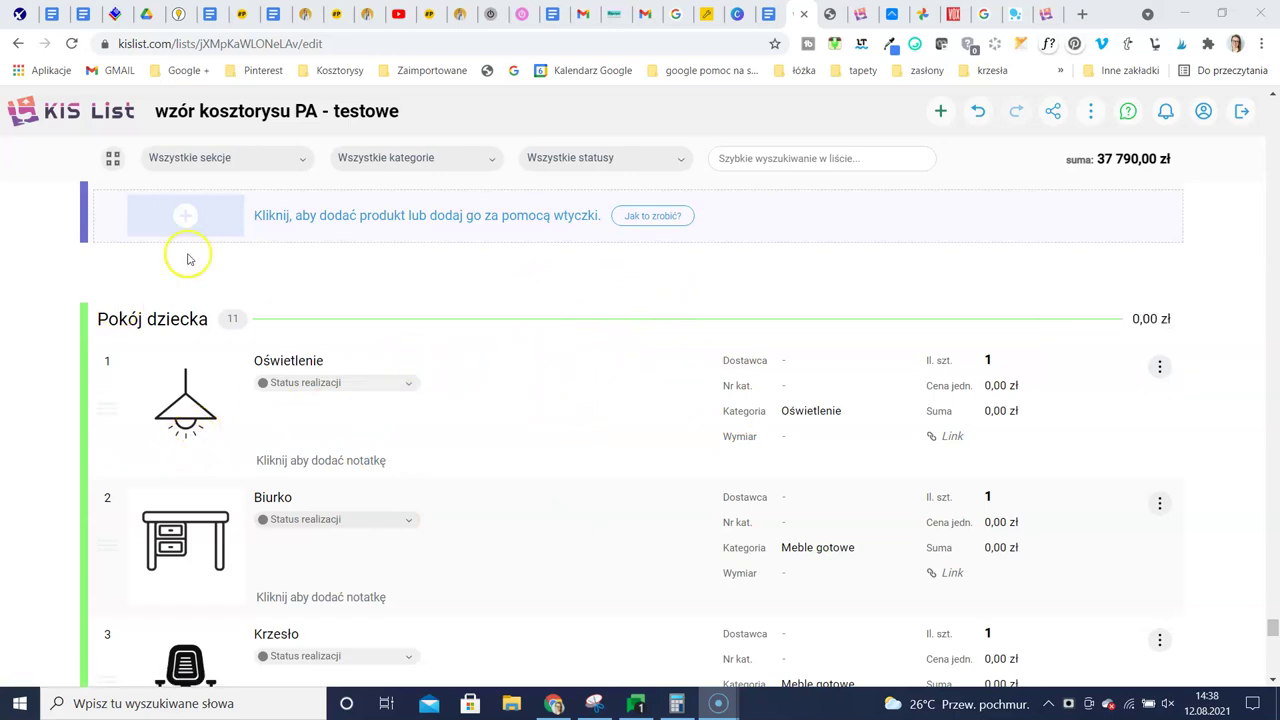
scroll(500, 490, down, 4)
scroll(608, 465, up, 3)
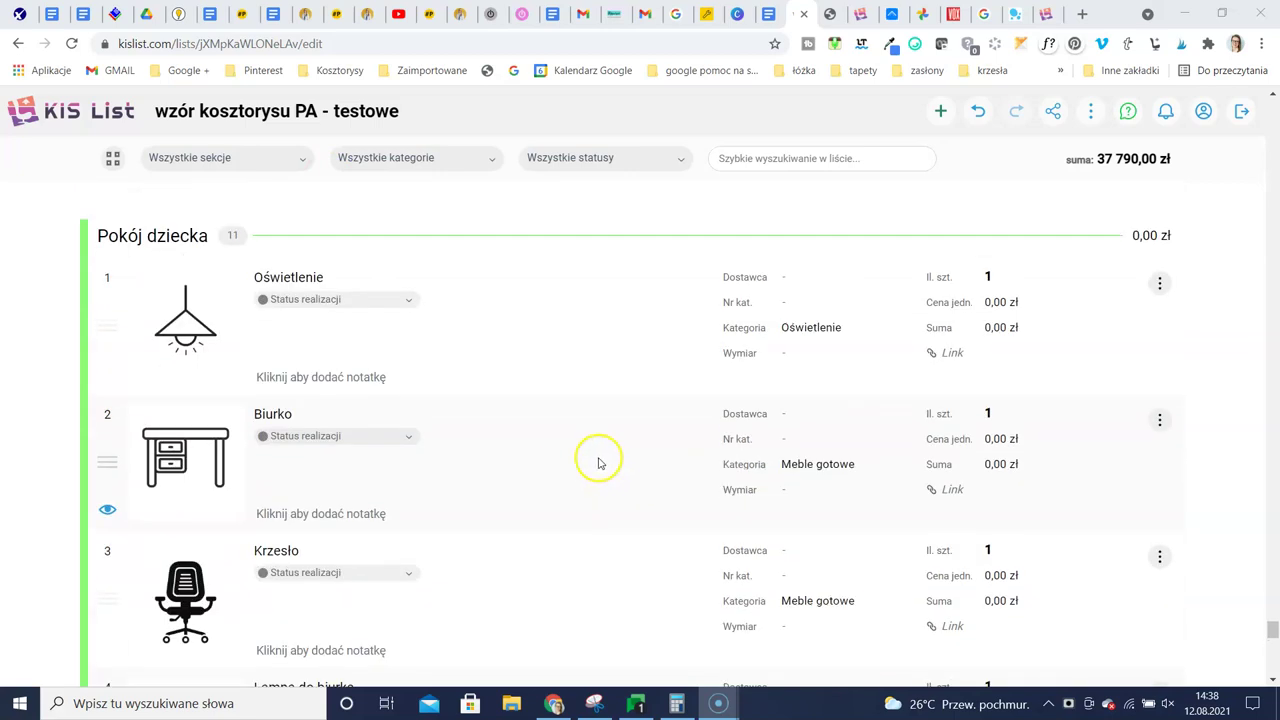
scroll(598, 460, up, 6)
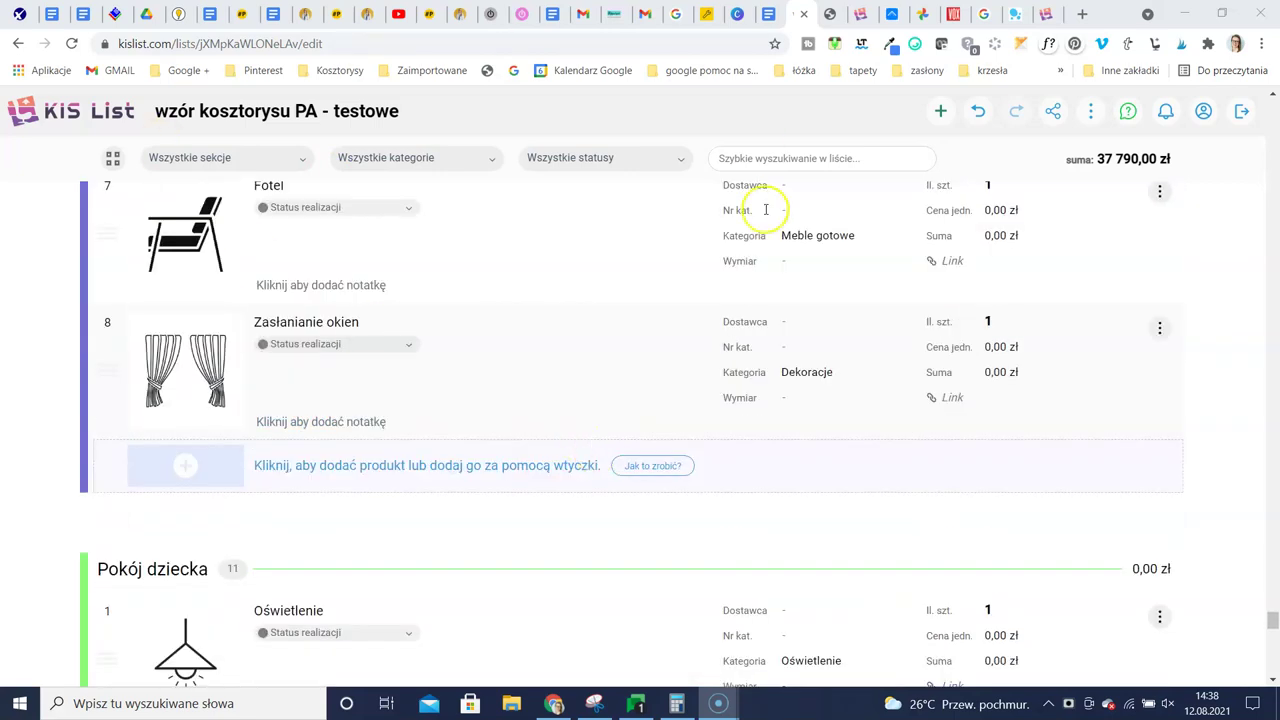
scroll(650, 460, up, 2)
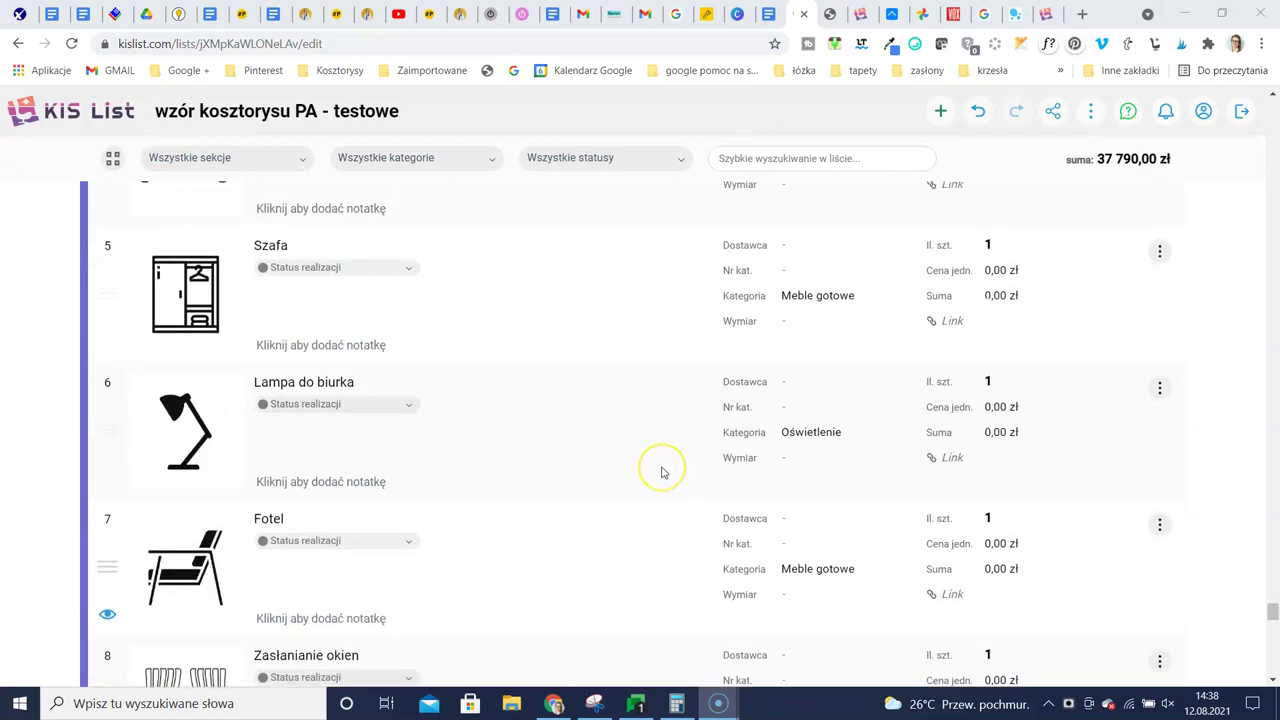
scroll(663, 460, up, 2)
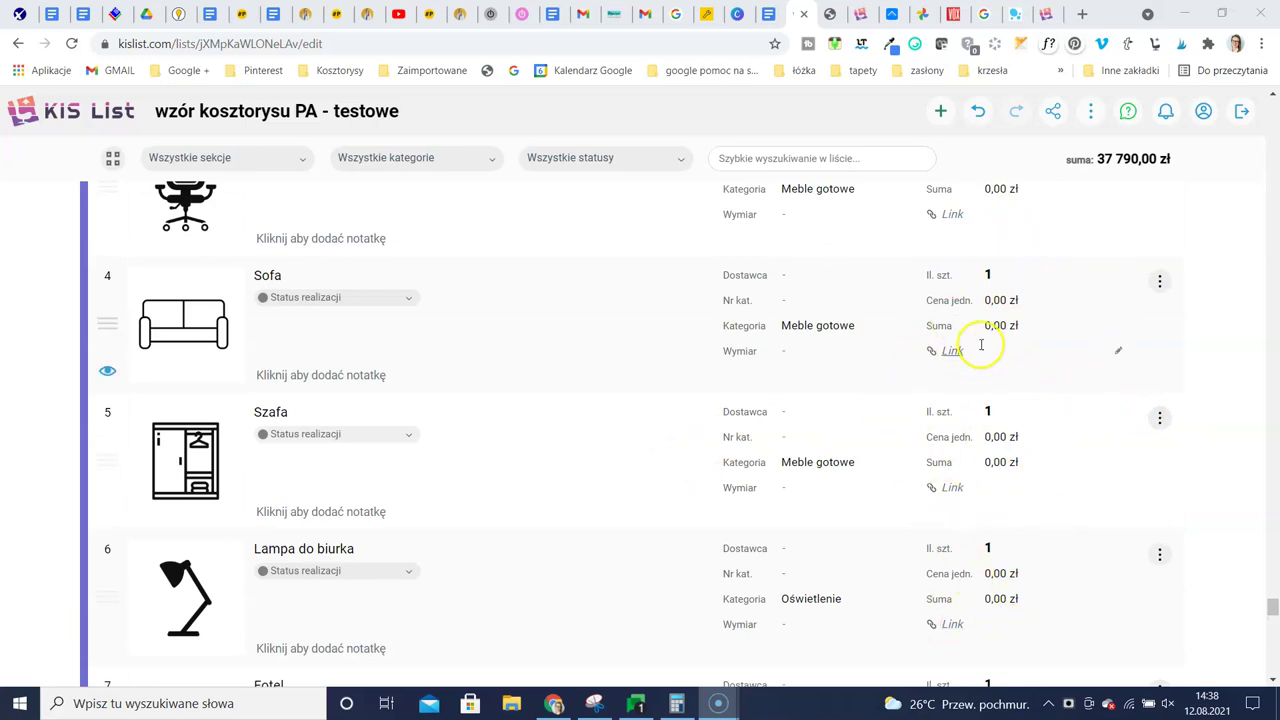
scroll(975, 365, down, 4)
scroll(1020, 375, down, 2)
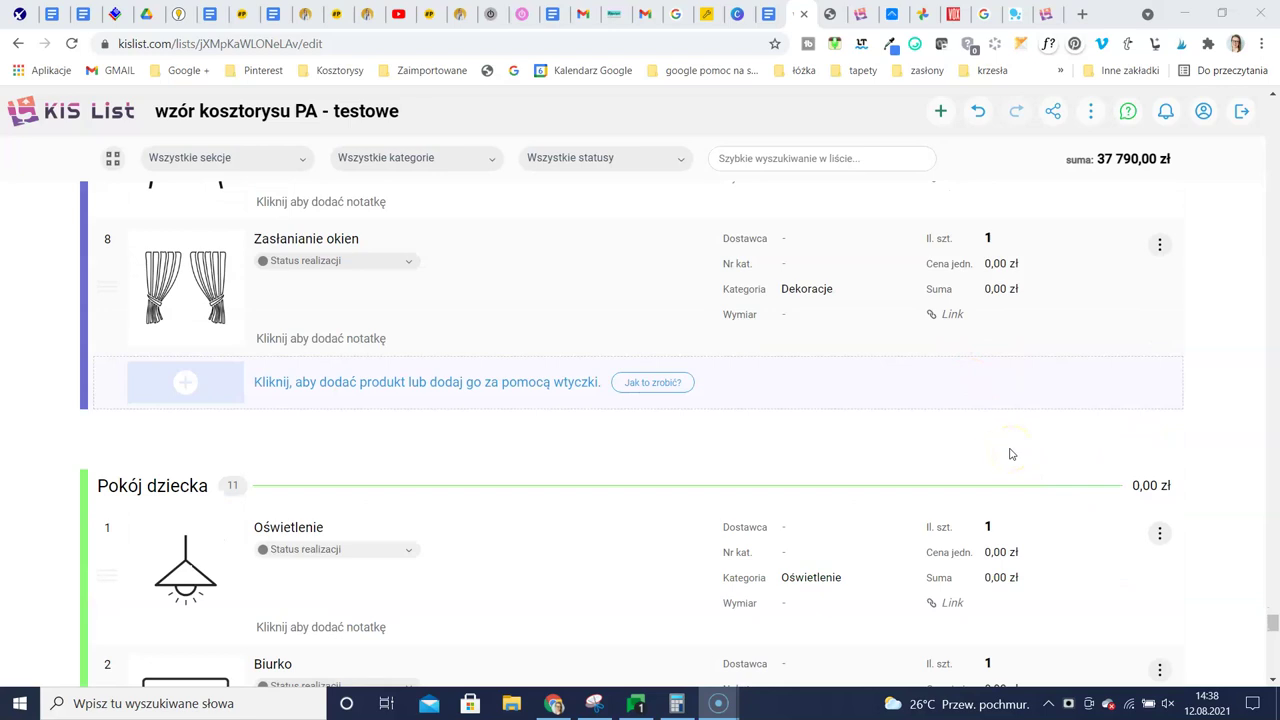
scroll(229, 349, up, 5)
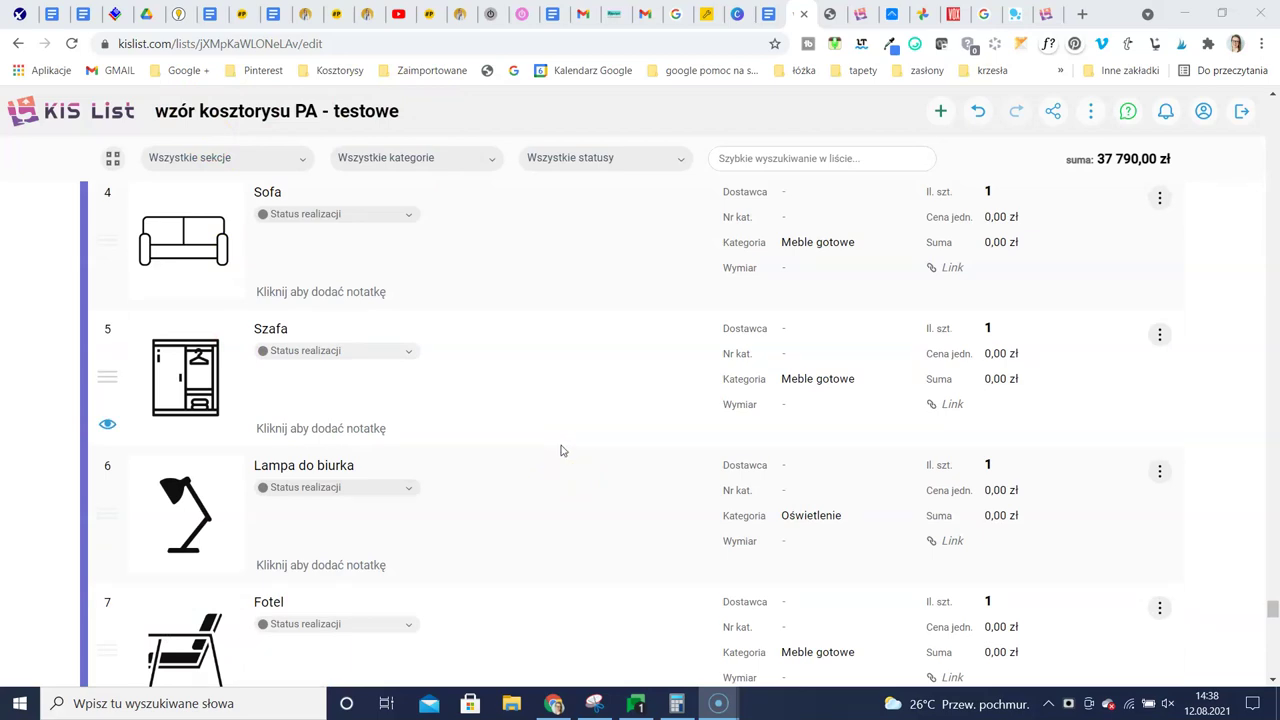
click(592, 432)
scroll(568, 436, up, 9)
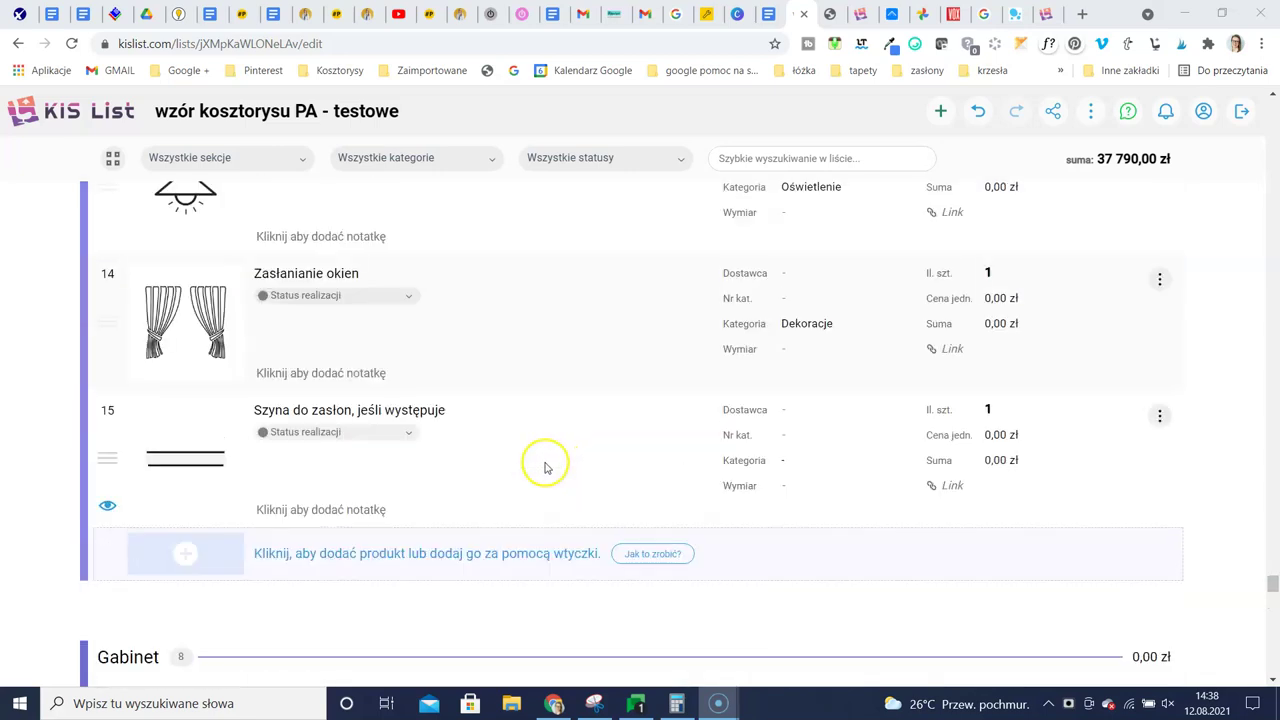
scroll(545, 466, up, 5)
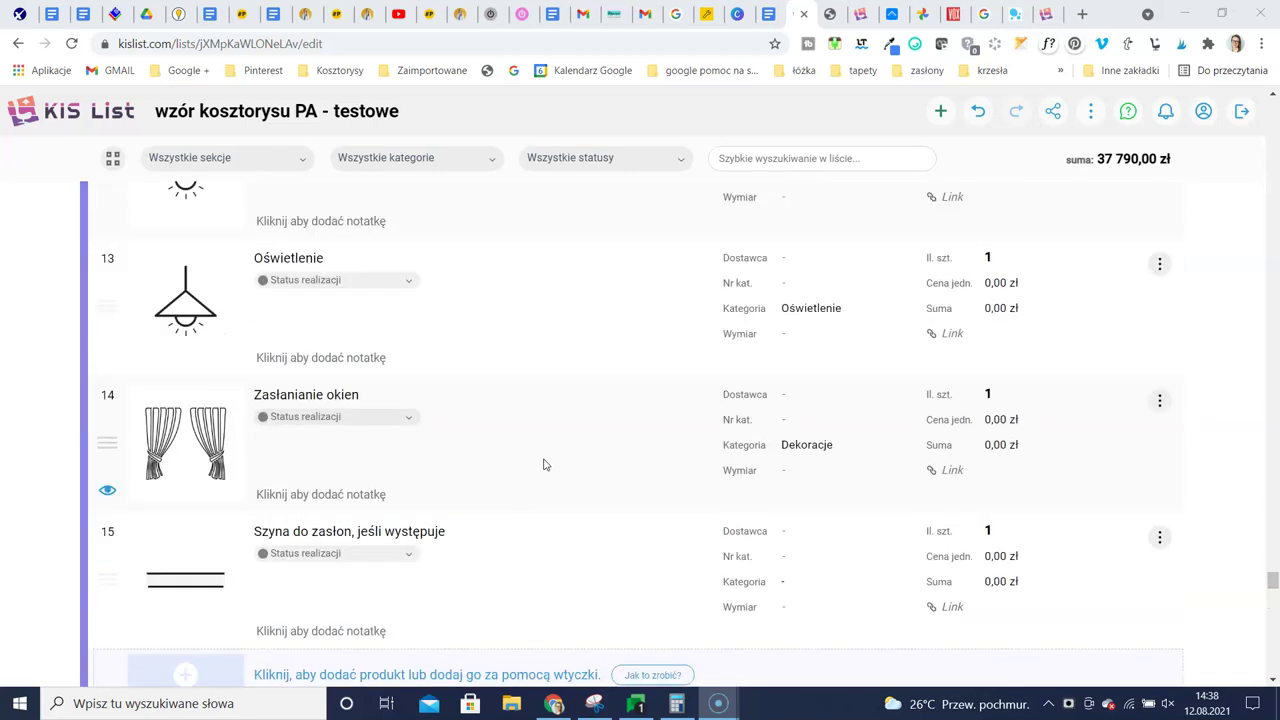
click(826, 408)
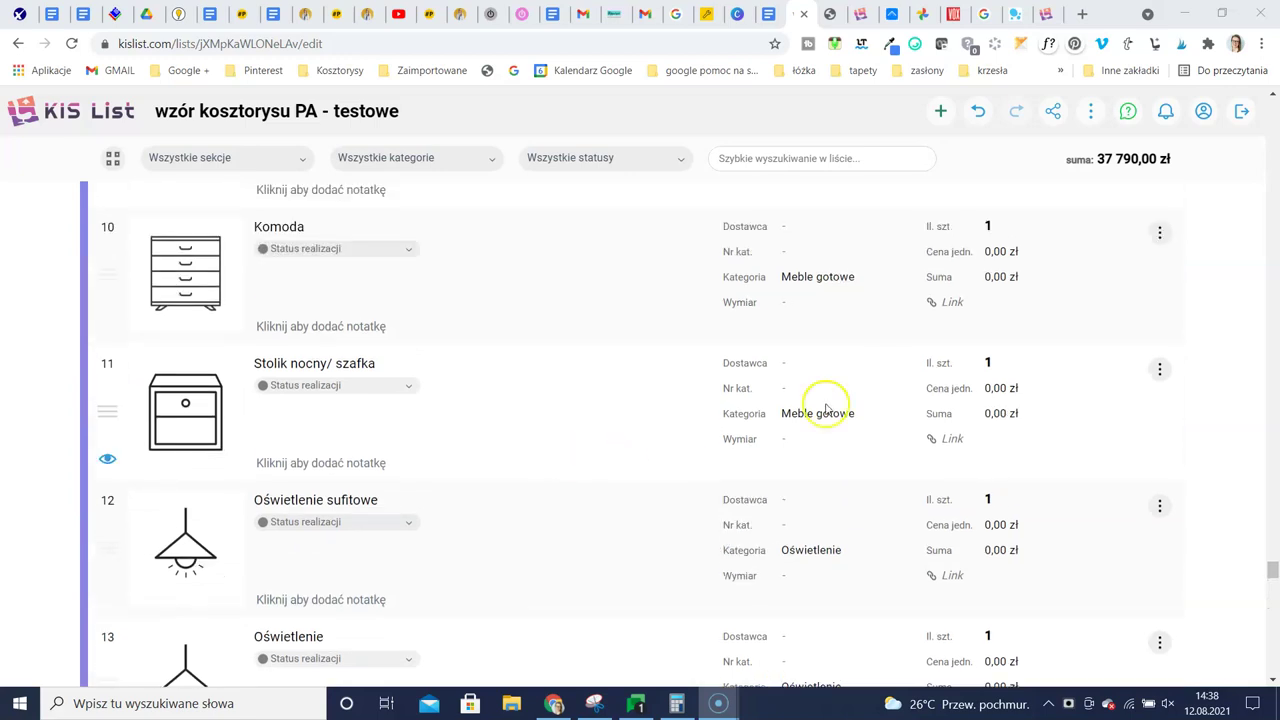
Open the Stolik nocny/ szafka item's actions, then scroll back up to the Ogólne section
click(1160, 373)
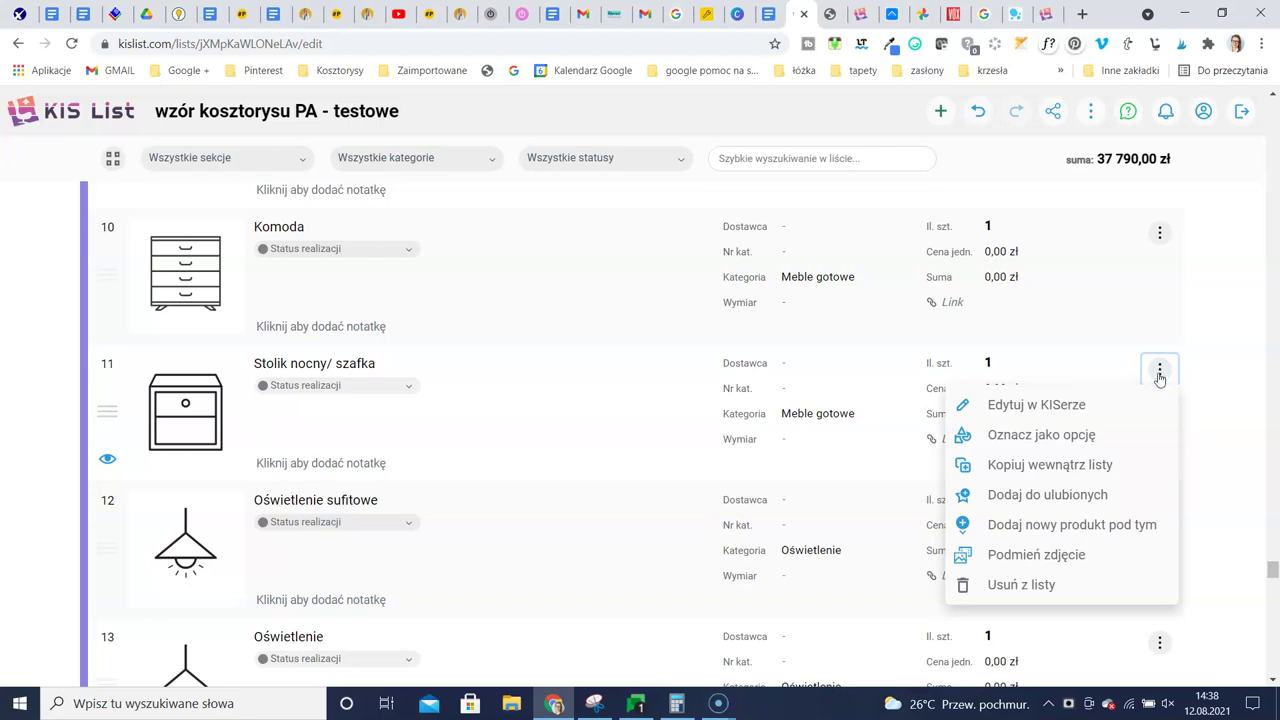
scroll(1040, 560, up, 3)
scroll(1040, 560, down, 2)
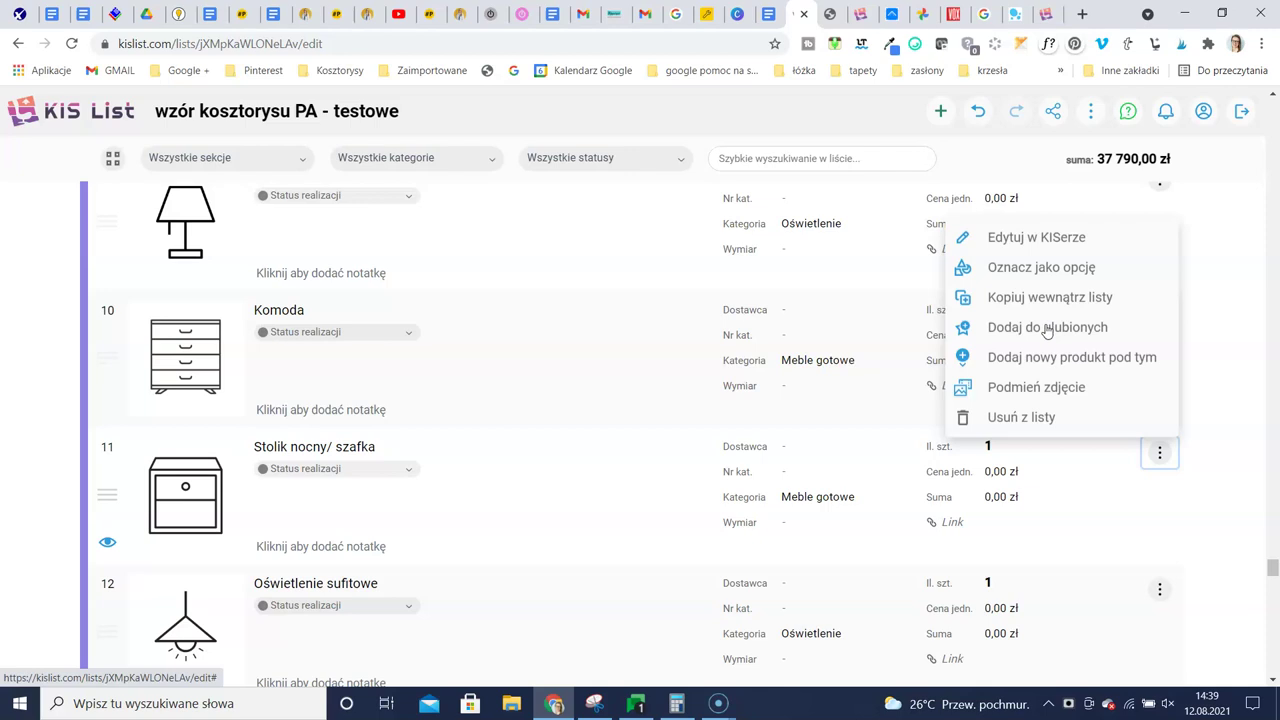
scroll(830, 449, up, 7)
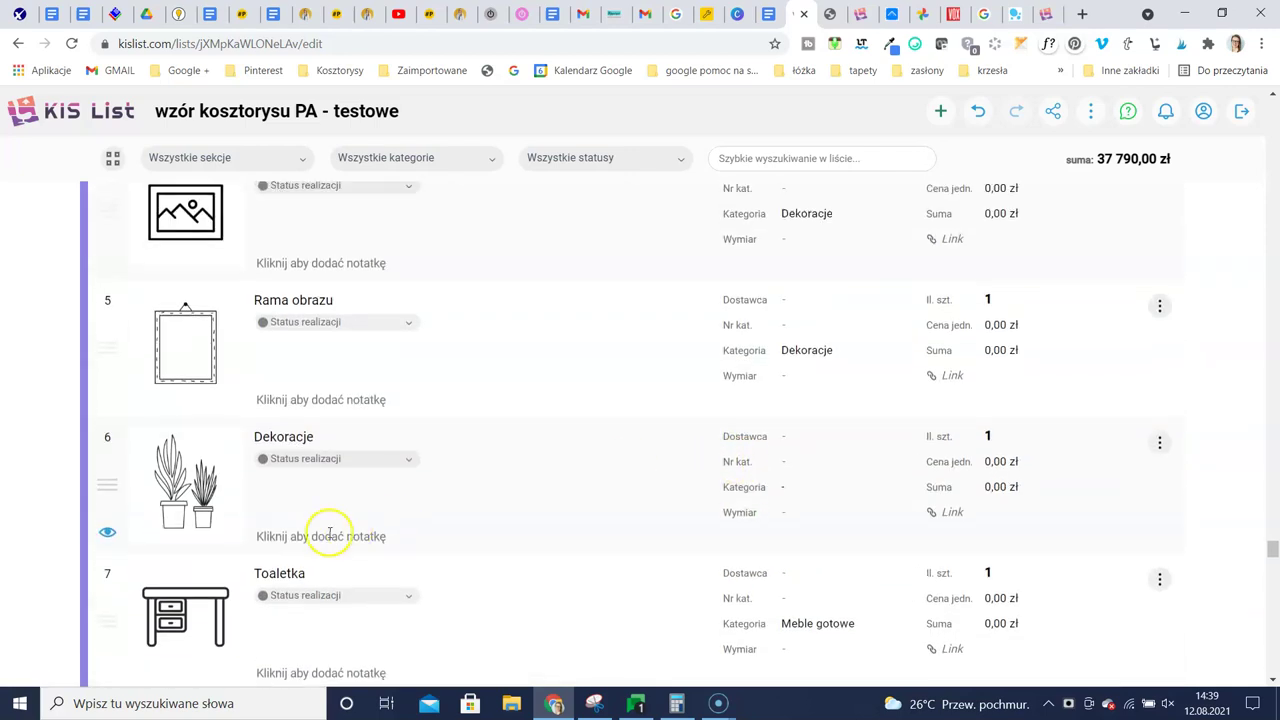
scroll(330, 535, up, 20)
scroll(480, 490, up, 10)
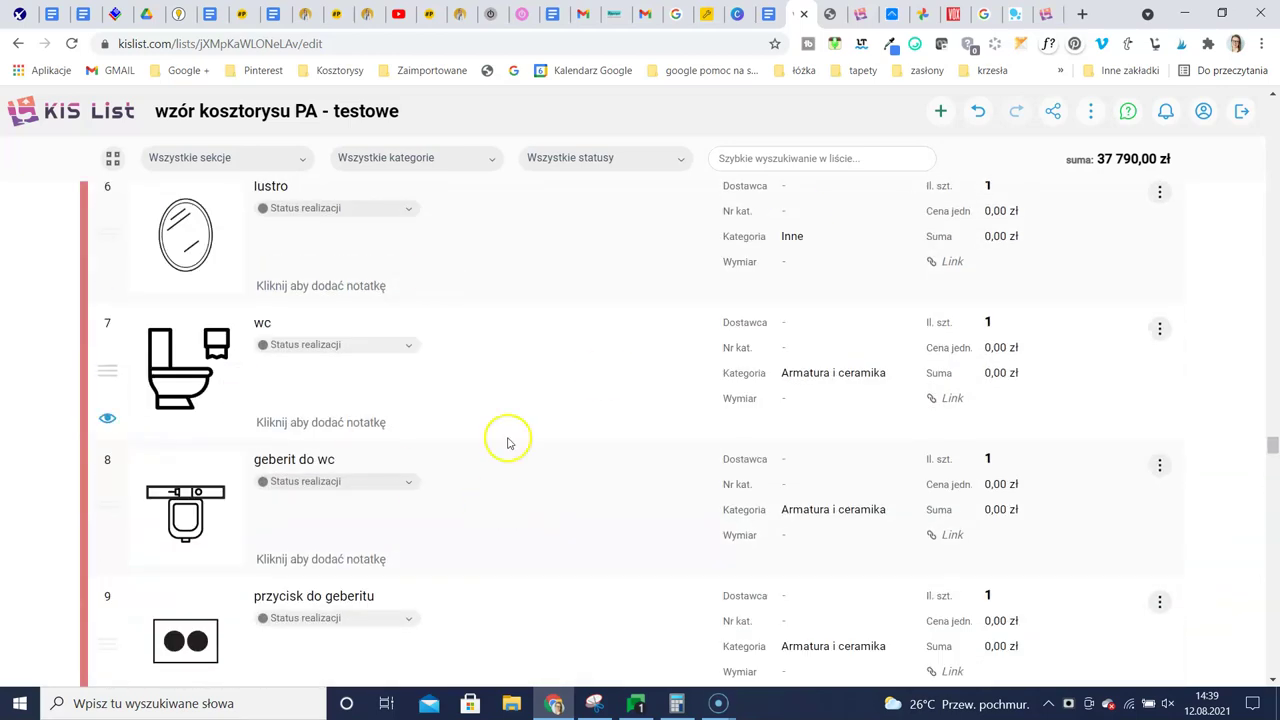
scroll(507, 441, up, 15)
scroll(593, 499, up, 20)
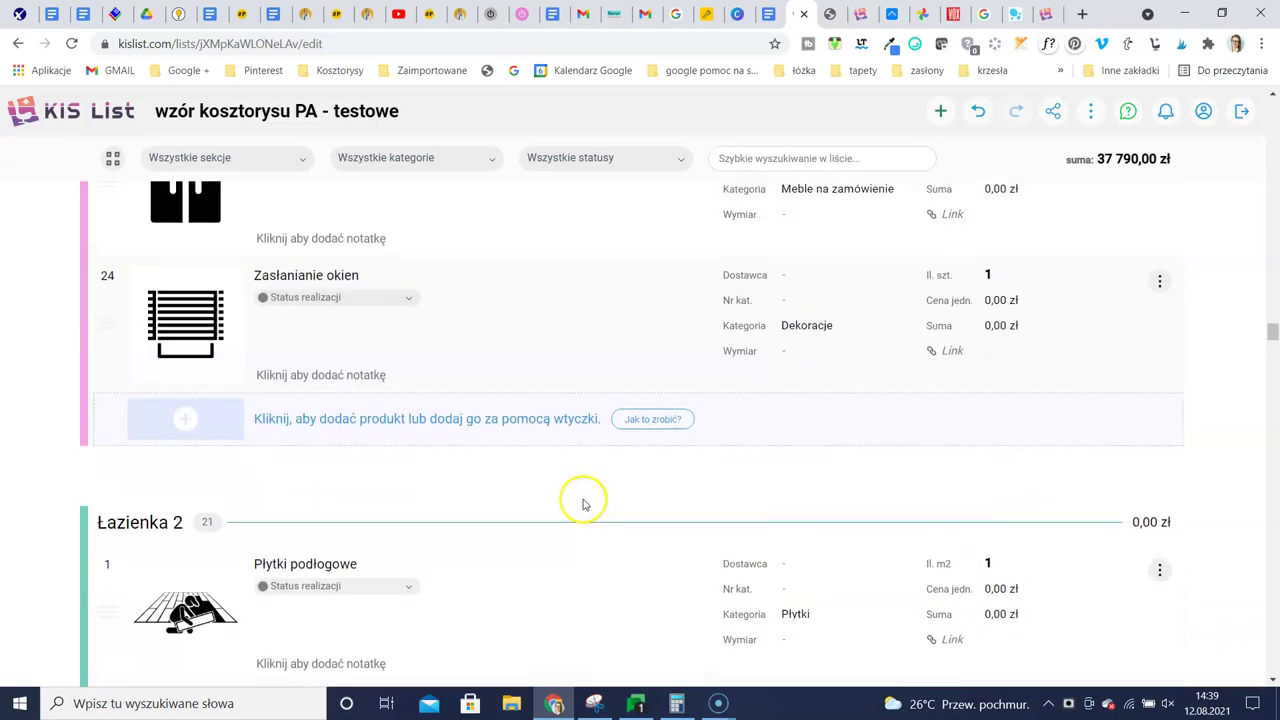
scroll(585, 505, up, 6)
drag(1272, 328, 1242, 88)
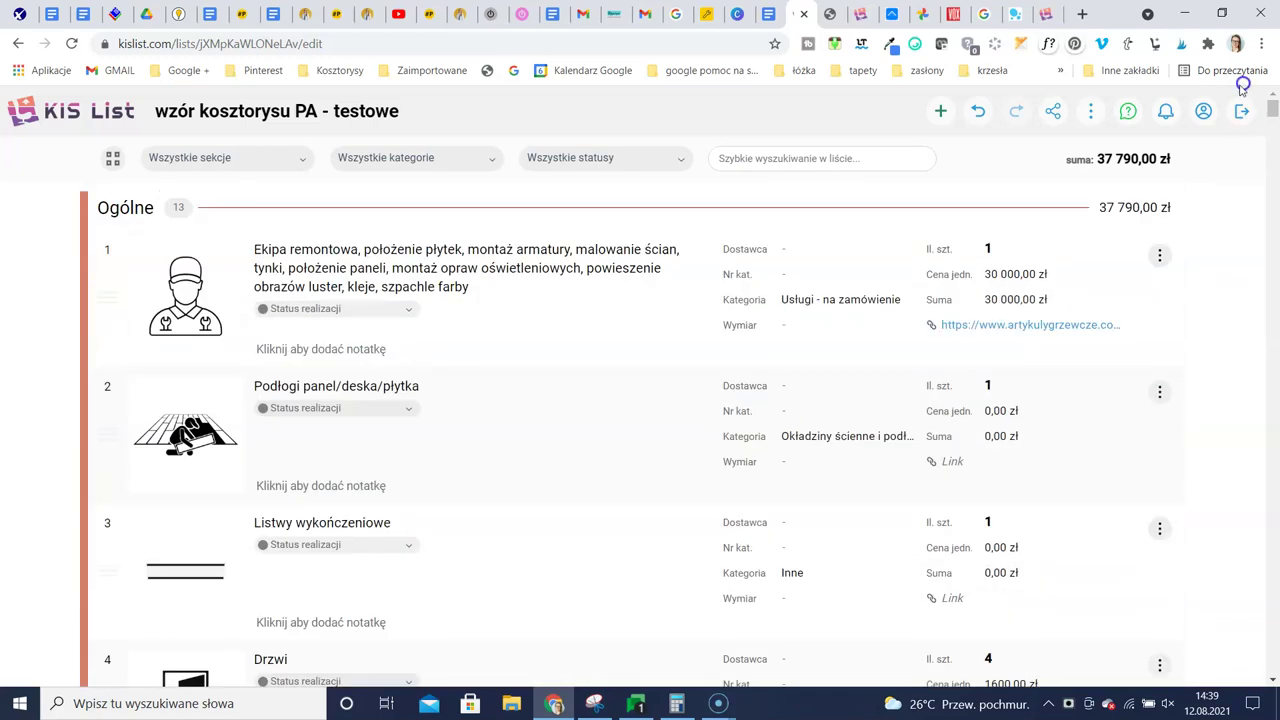
Show the wzór kosztorysu PA - testowe estimate as a card grid and browse it
click(111, 158)
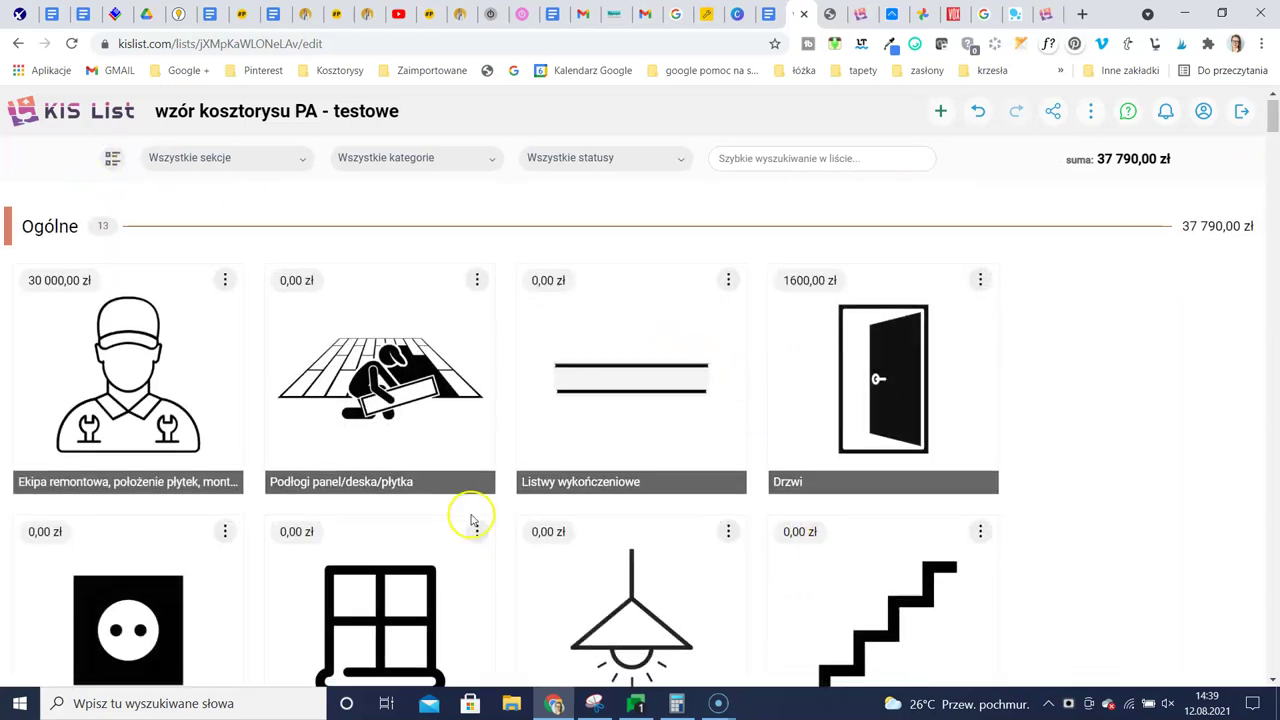
scroll(472, 520, down, 7)
scroll(480, 543, up, 7)
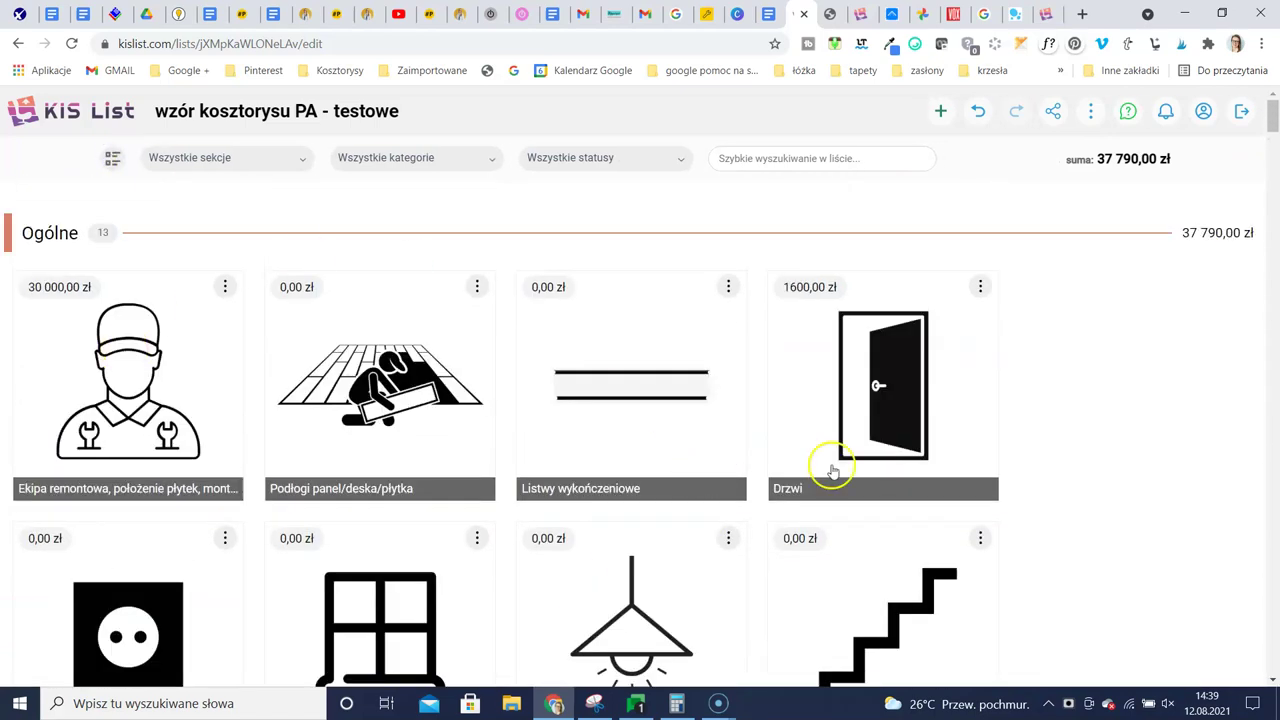
scroll(383, 455, down, 2)
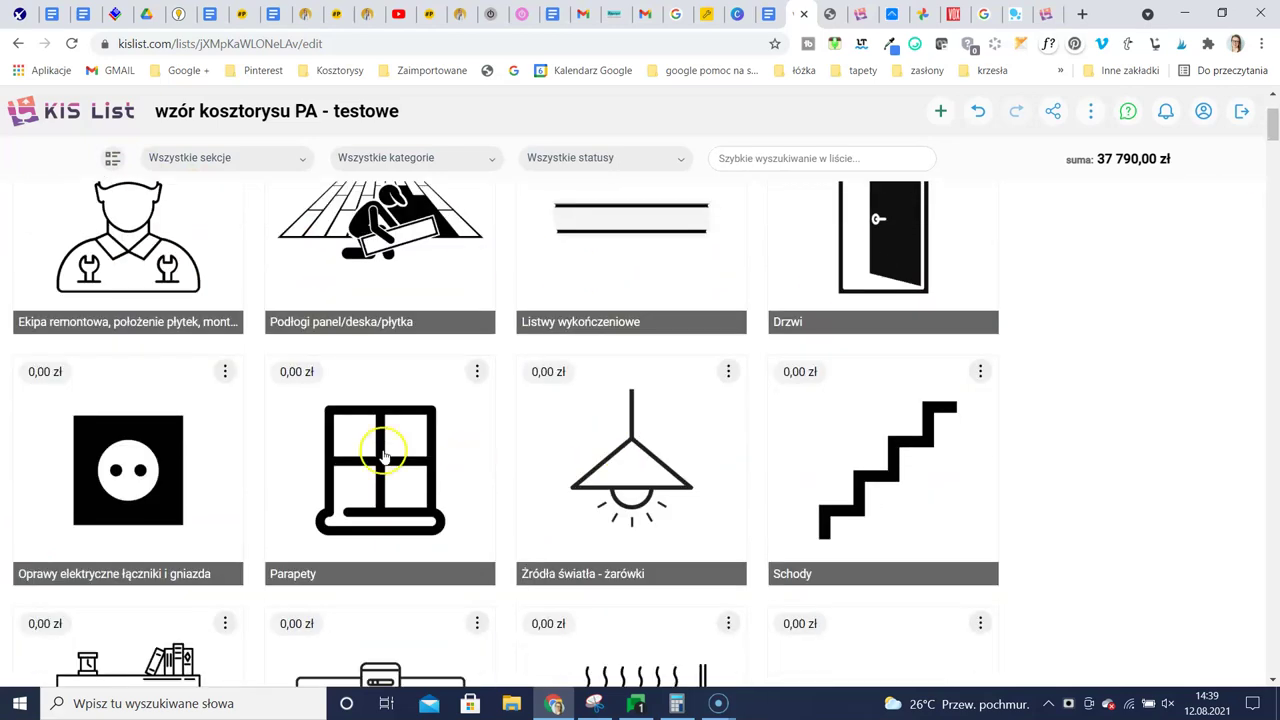
scroll(686, 471, down, 4)
scroll(848, 415, up, 5)
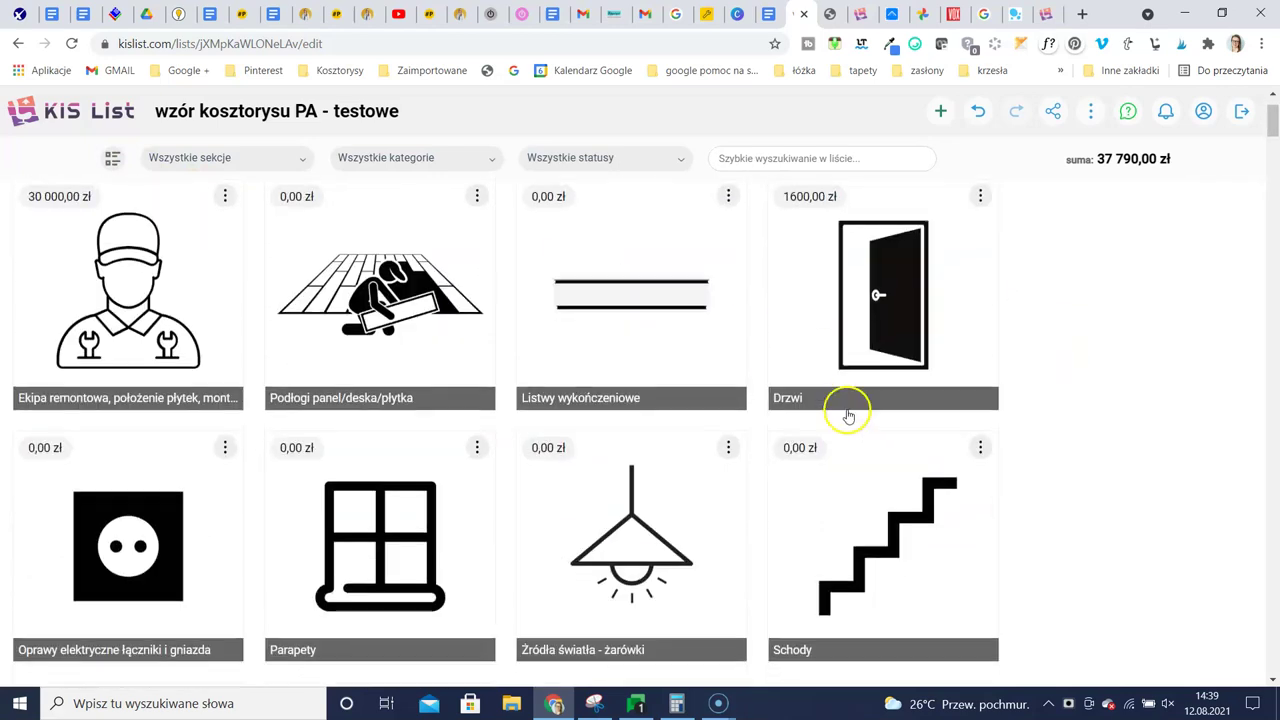
scroll(848, 415, up, 1)
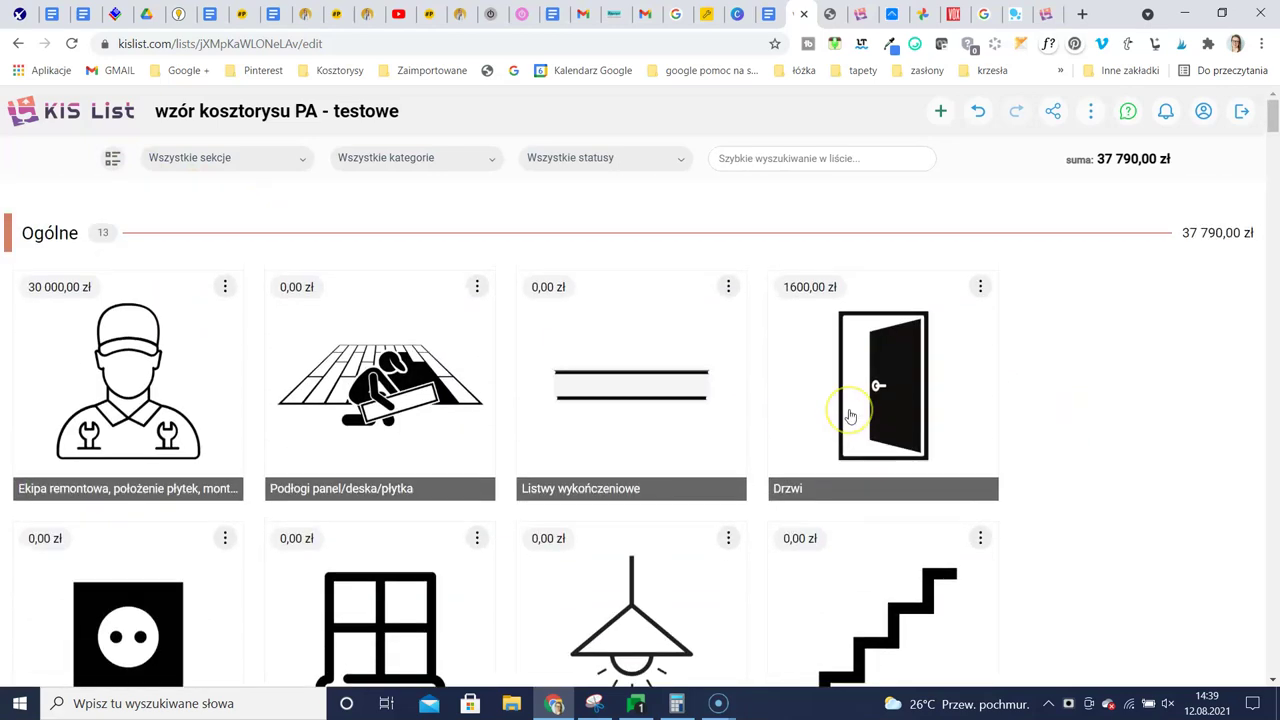
Open the testowa list in card view, then go back to the overview of all lists
click(139, 108)
scroll(307, 510, down, 1)
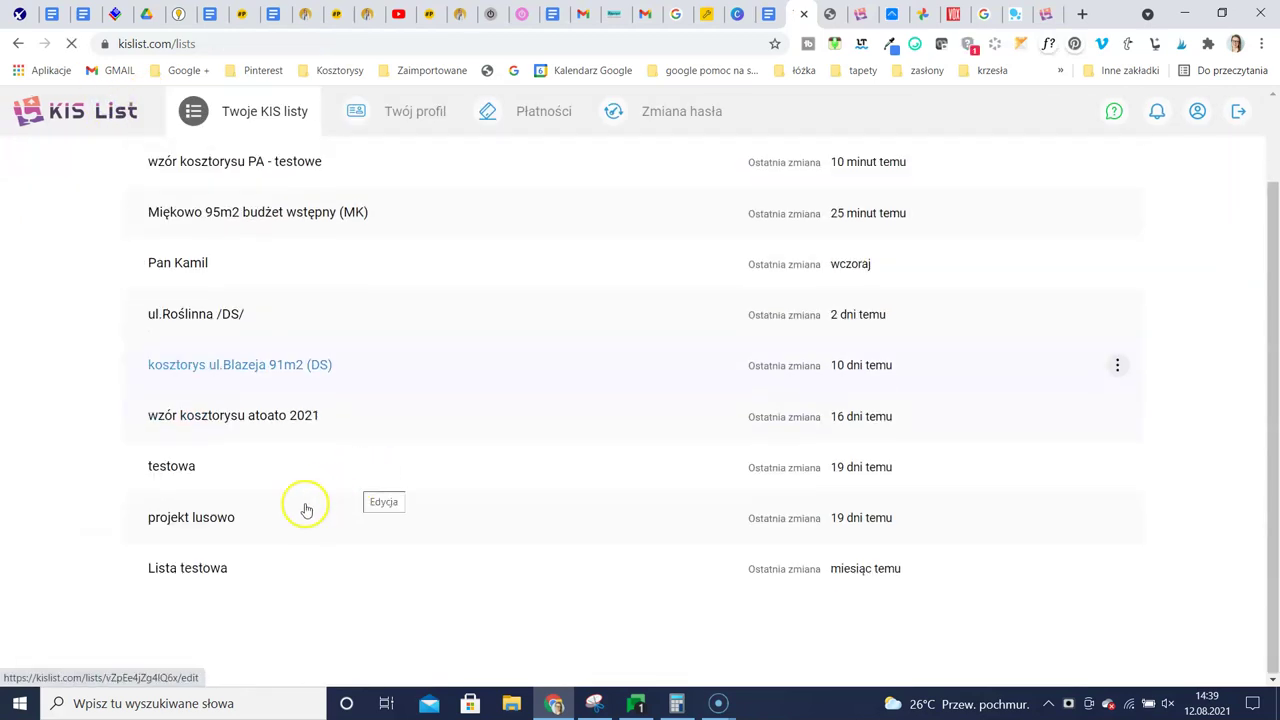
click(210, 568)
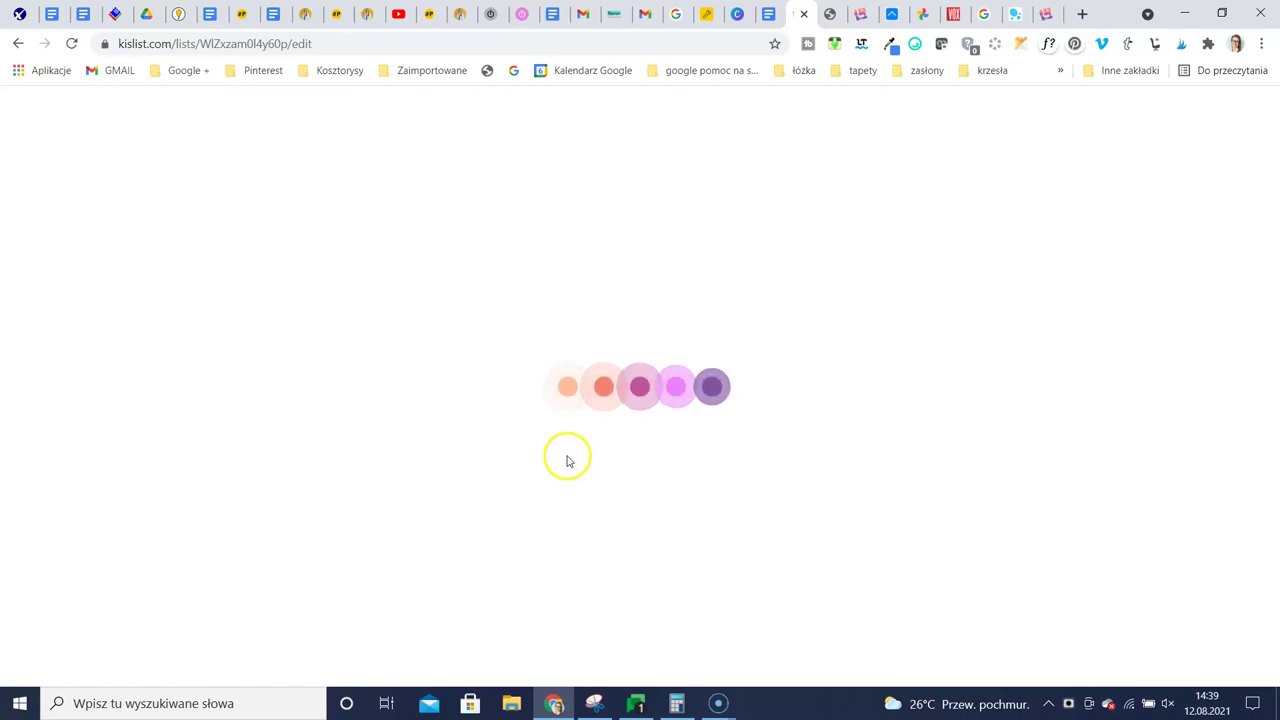
click(117, 158)
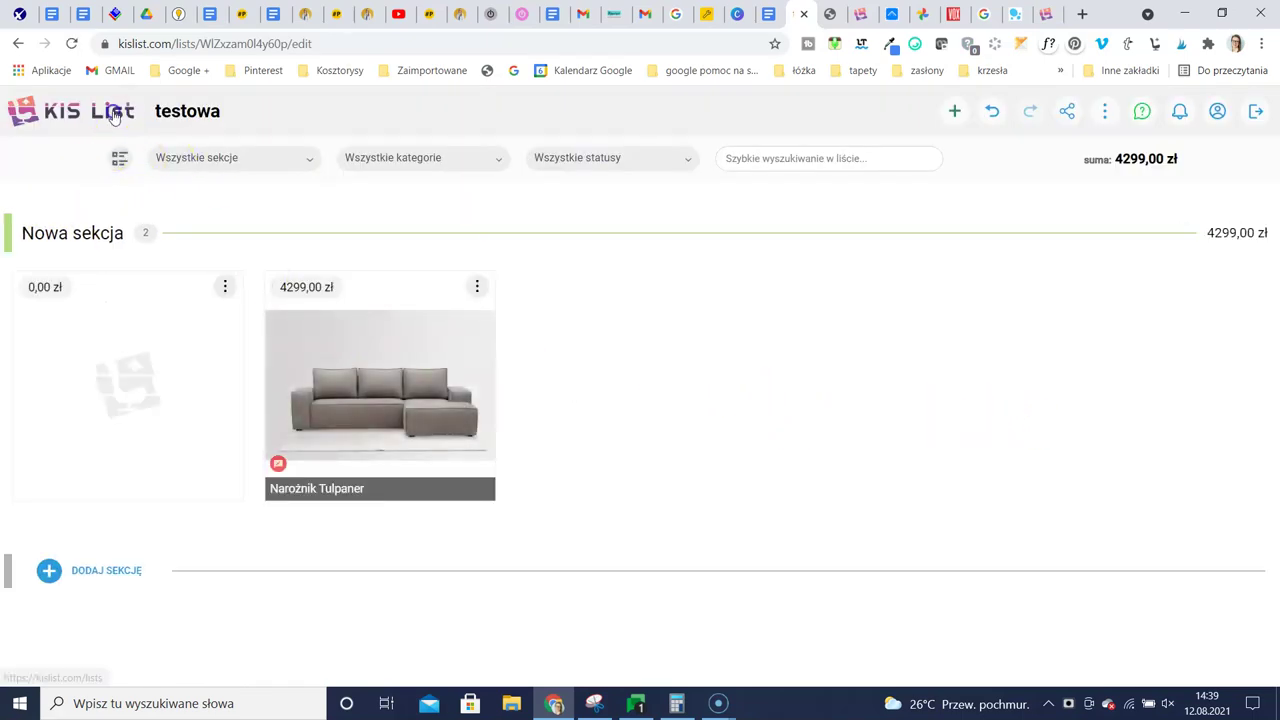
click(115, 115)
scroll(285, 524, down, 1)
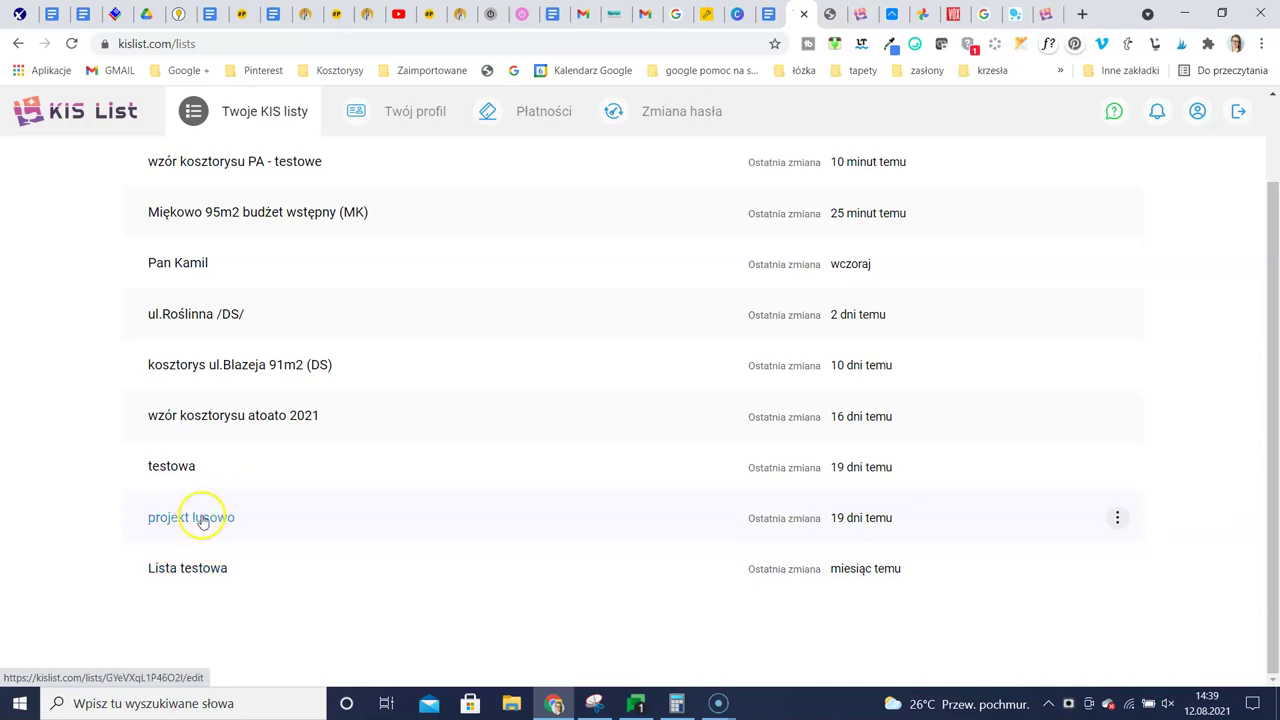
scroll(189, 520, up, 1)
Open Miękowo 95m2 budżet wstępny (MK) in card view and scroll through its product tiles
click(210, 312)
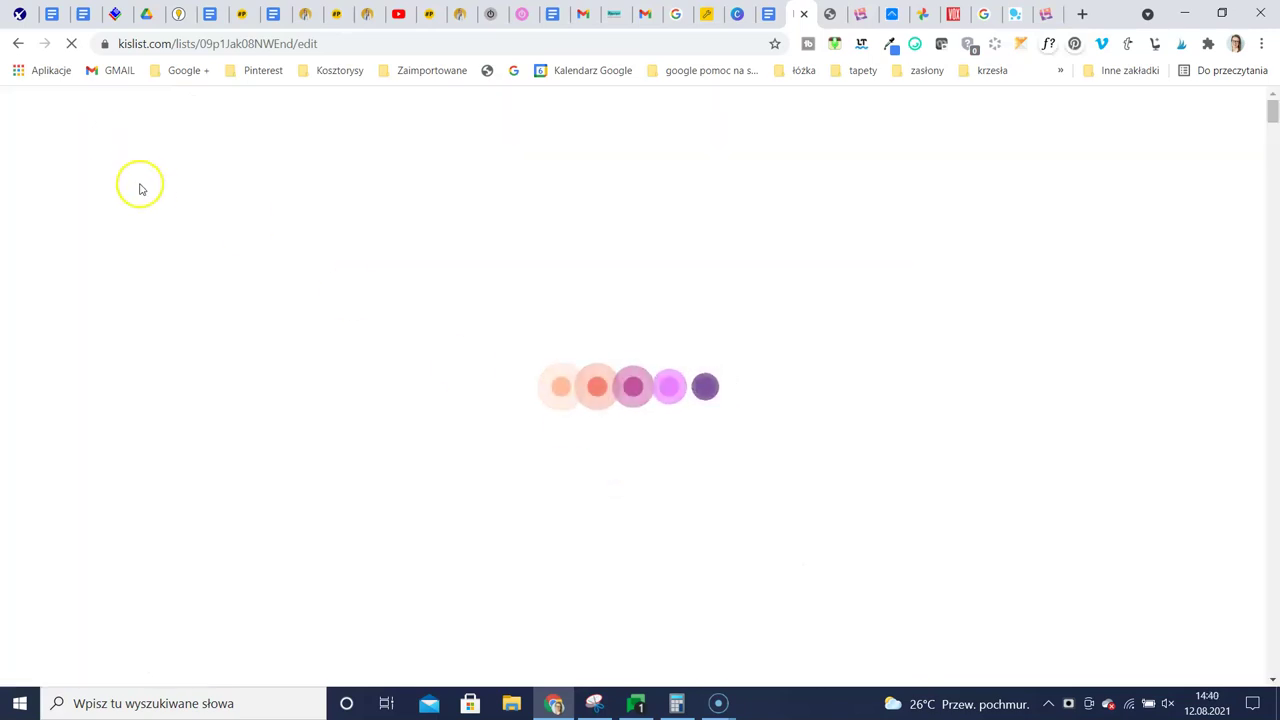
click(115, 158)
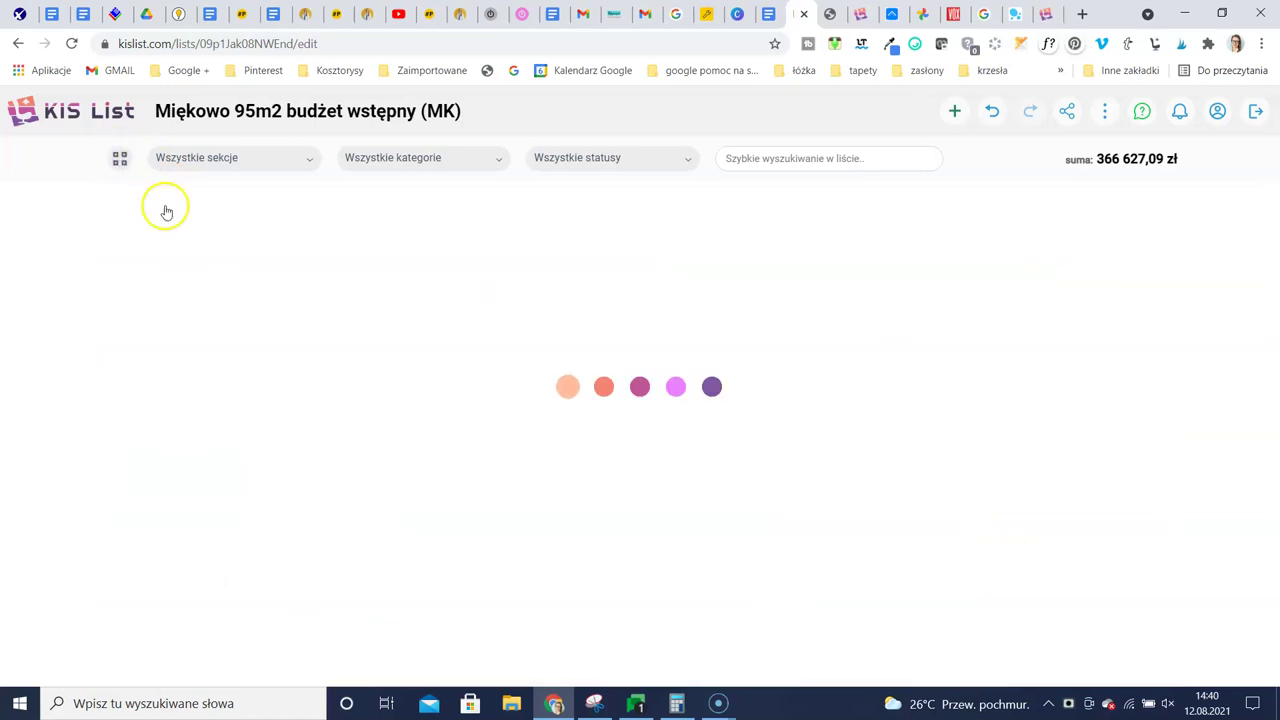
scroll(800, 461, down, 5)
scroll(800, 461, down, 10)
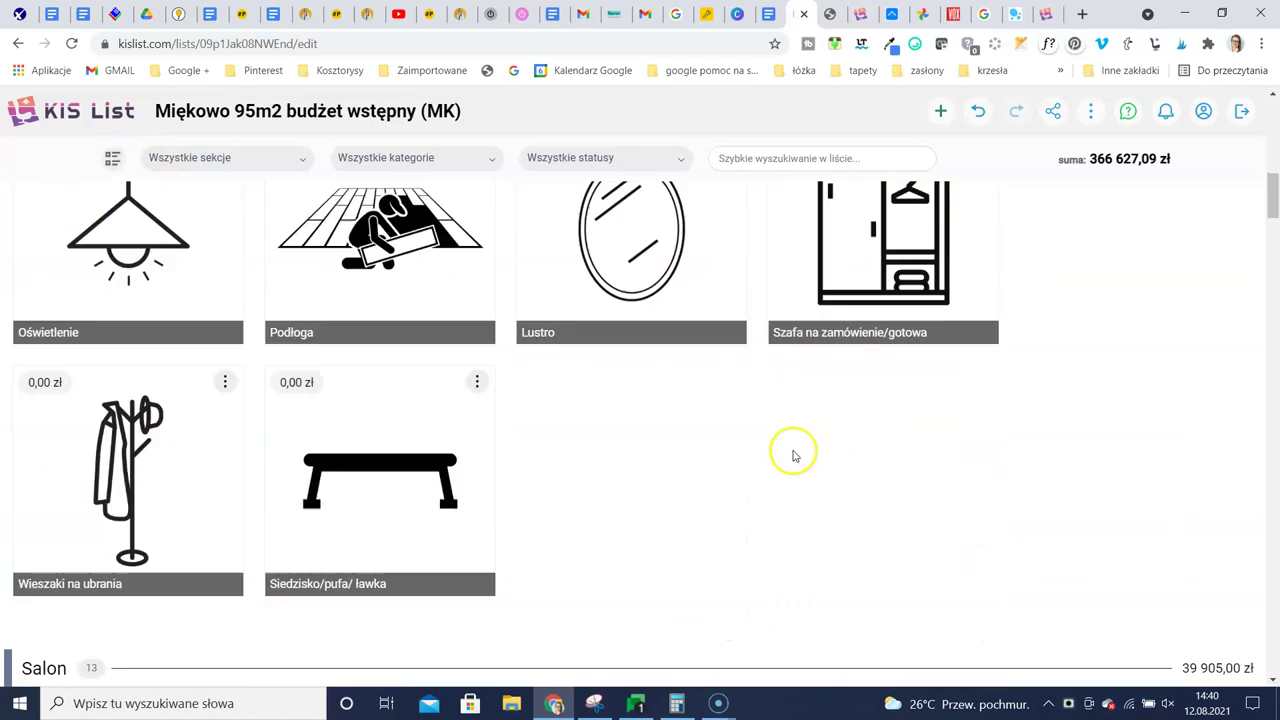
scroll(729, 429, down, 2)
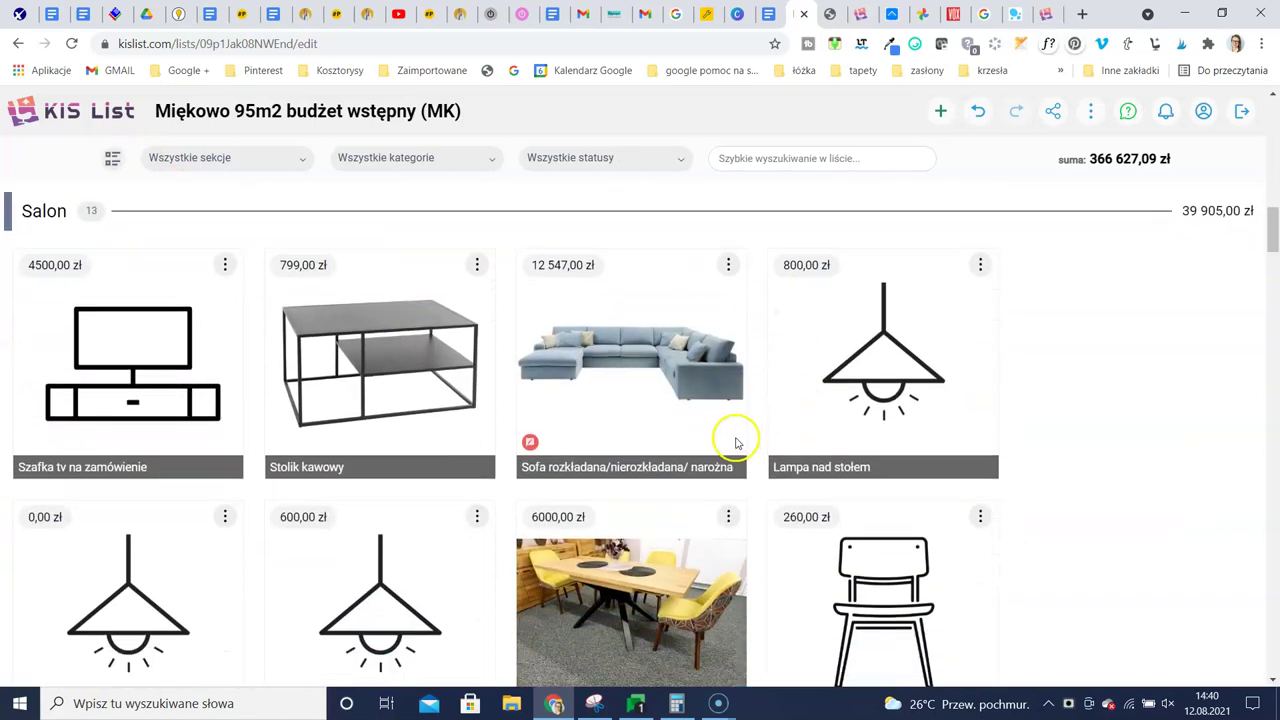
scroll(594, 514, up, 2)
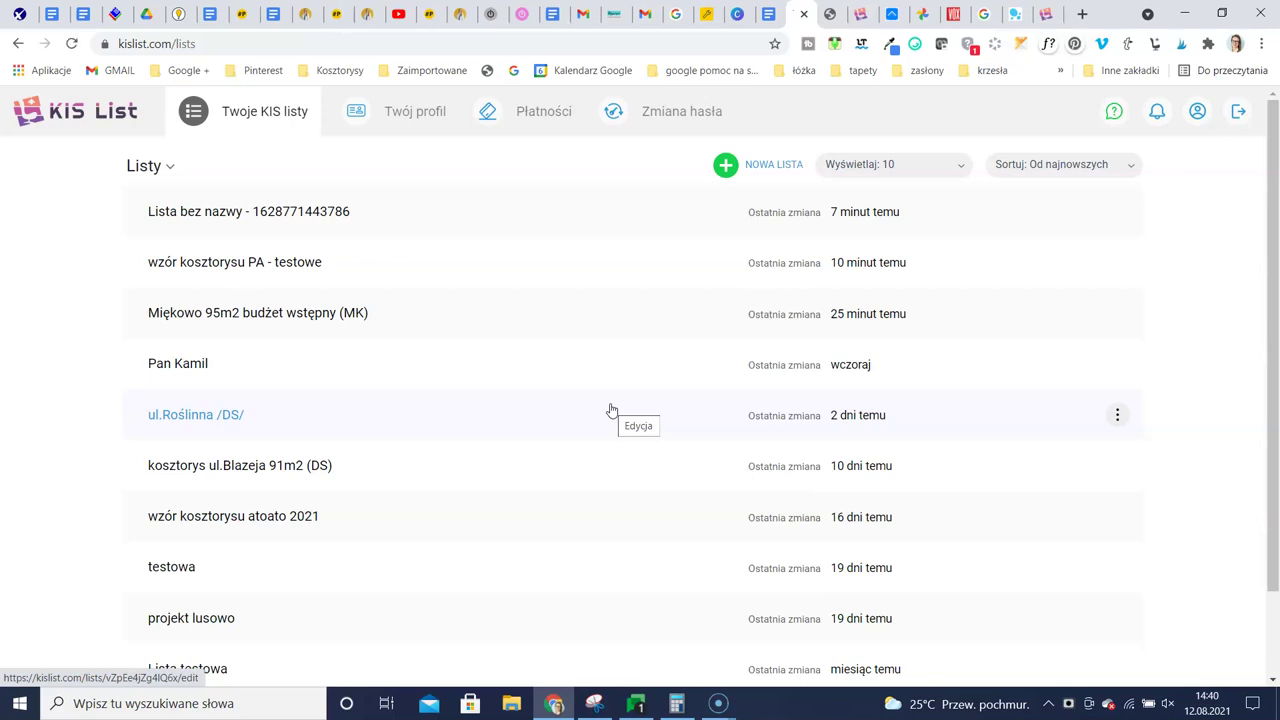
scroll(265, 533, down, 1)
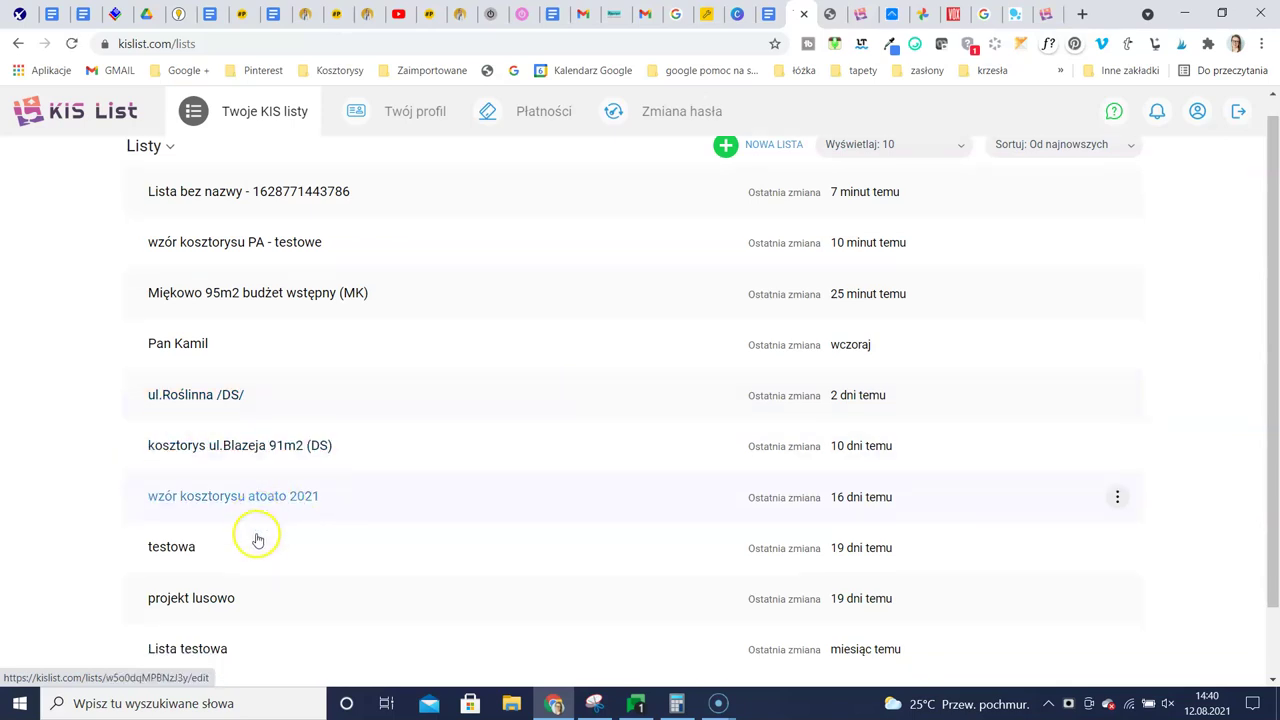
Open Lista testowa, untick Bez kategorii and Oświetlenie, and switch to card view
click(185, 588)
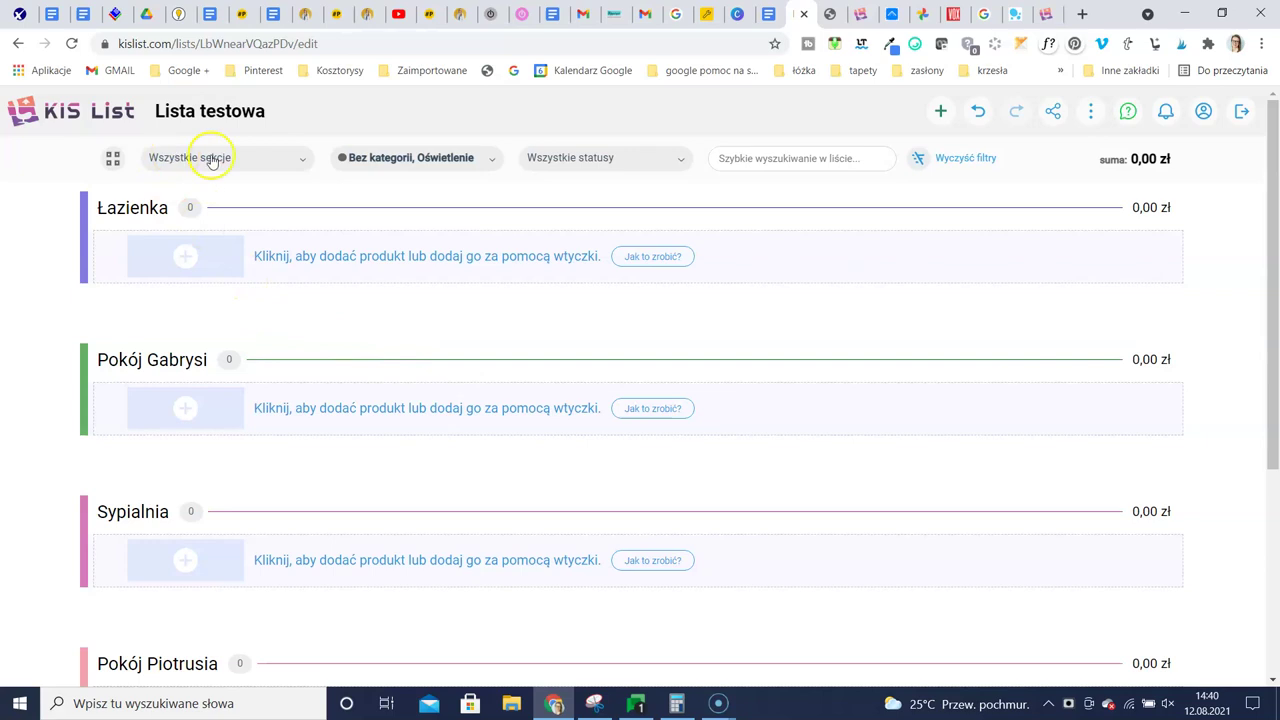
click(411, 157)
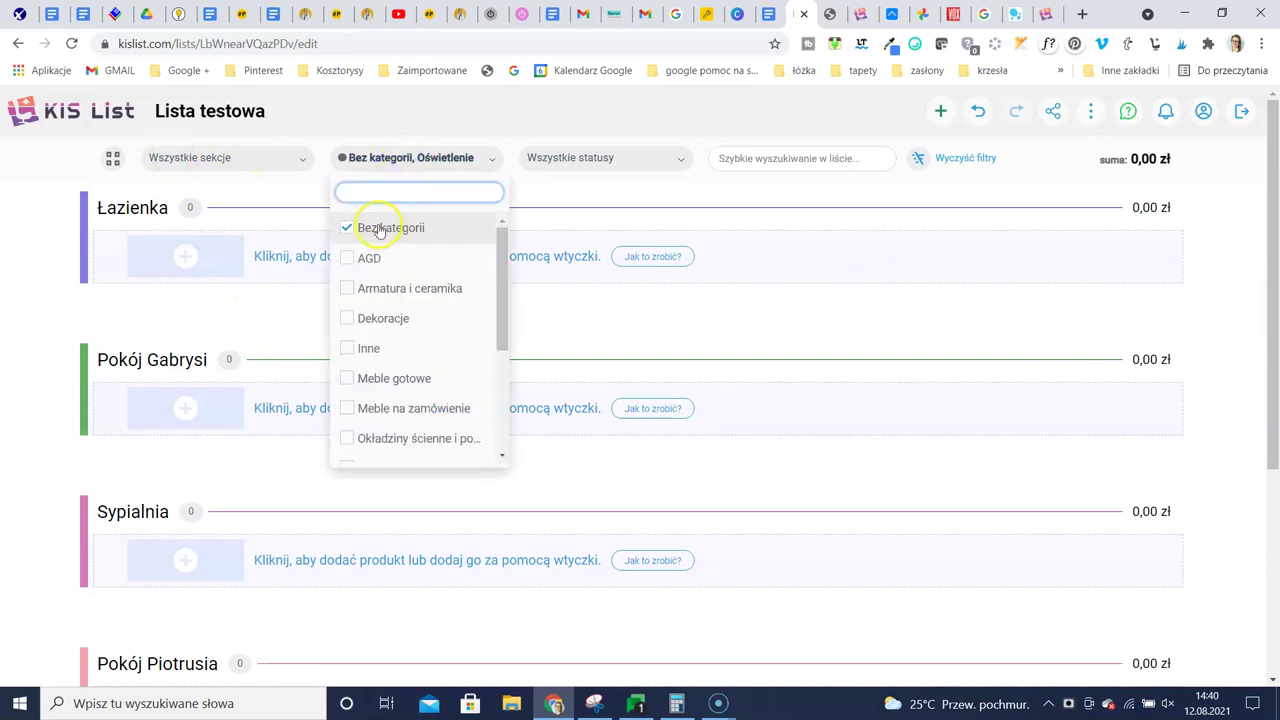
click(347, 228)
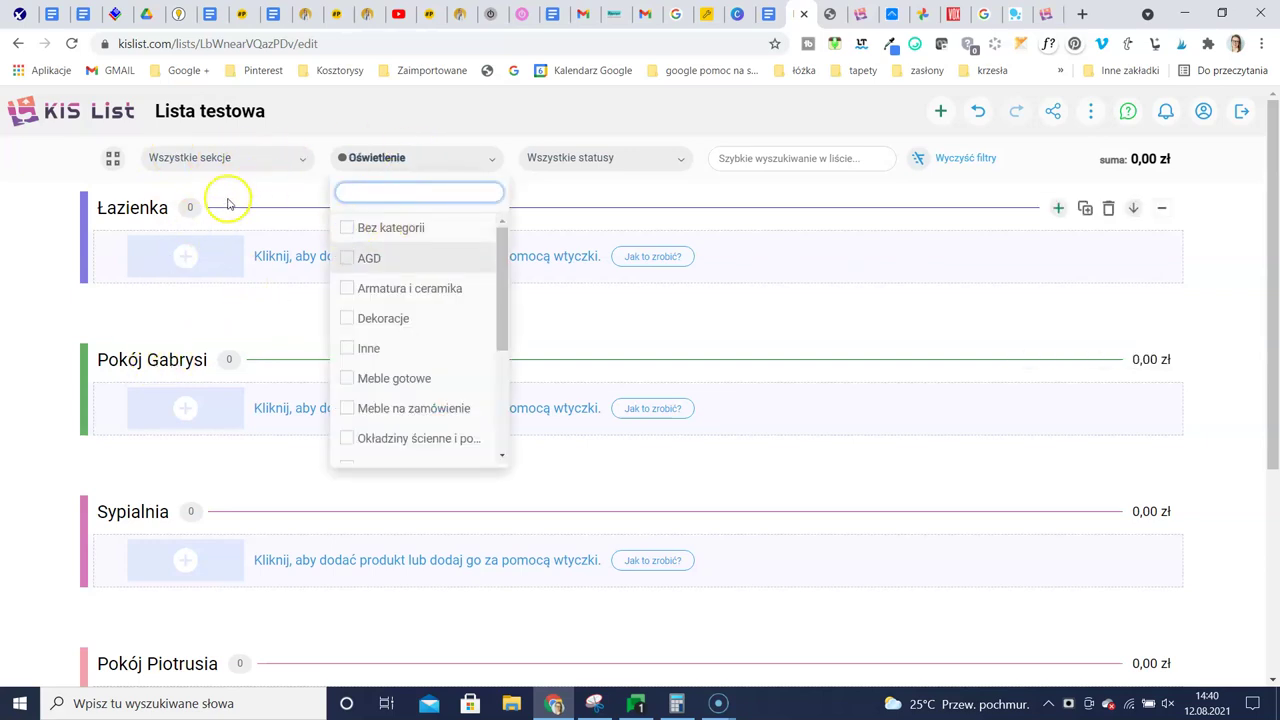
click(113, 158)
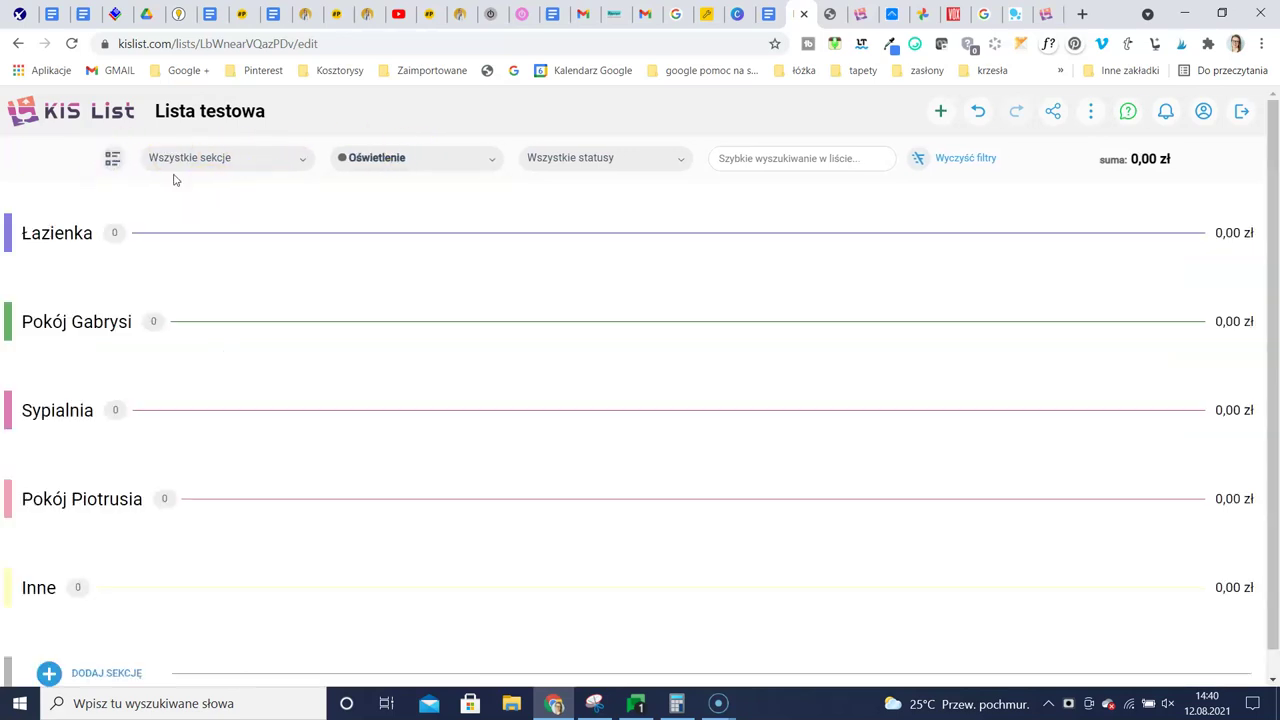
click(453, 161)
scroll(431, 253, down, 2)
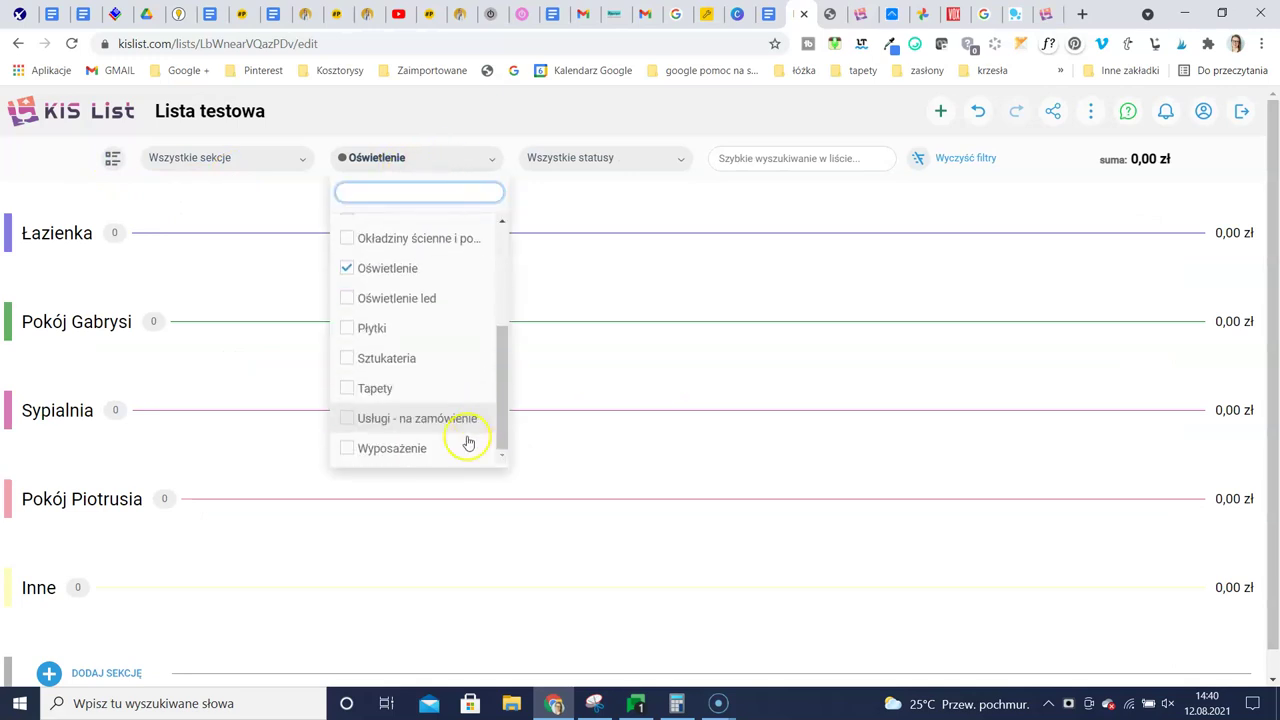
click(348, 269)
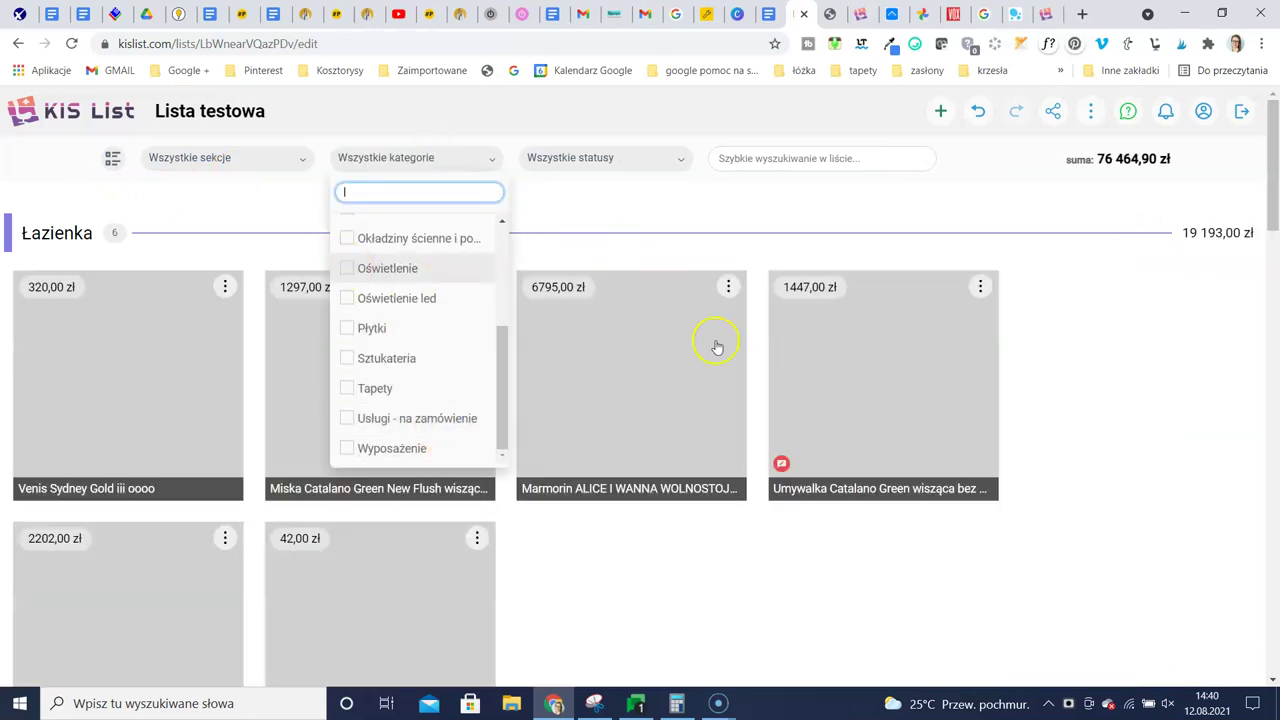
click(1132, 345)
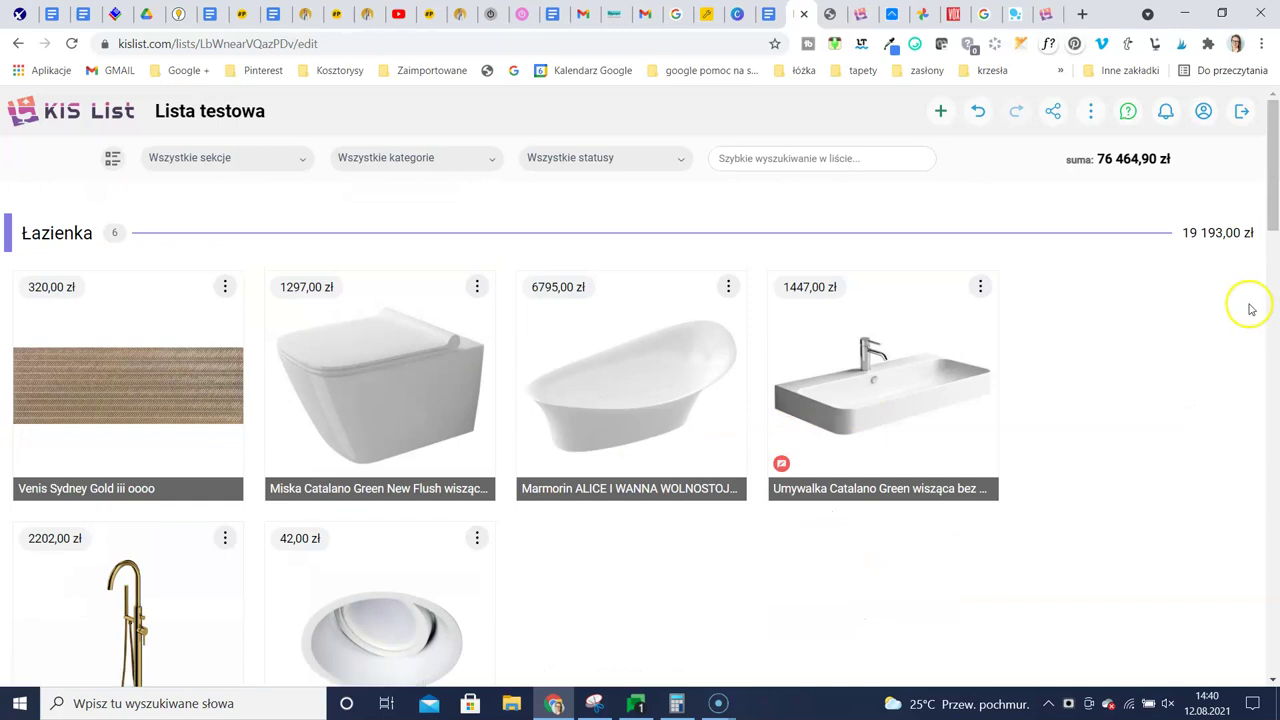
scroll(1150, 320, down, 3)
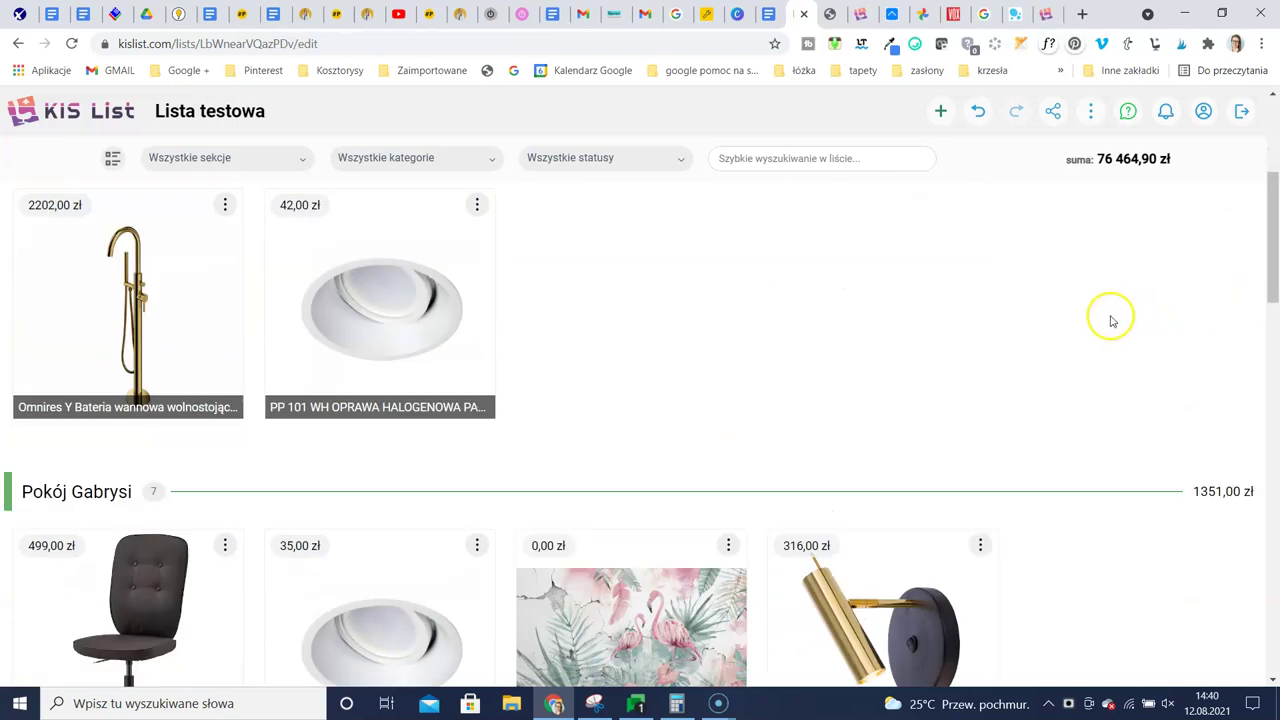
scroll(700, 520, up, 3)
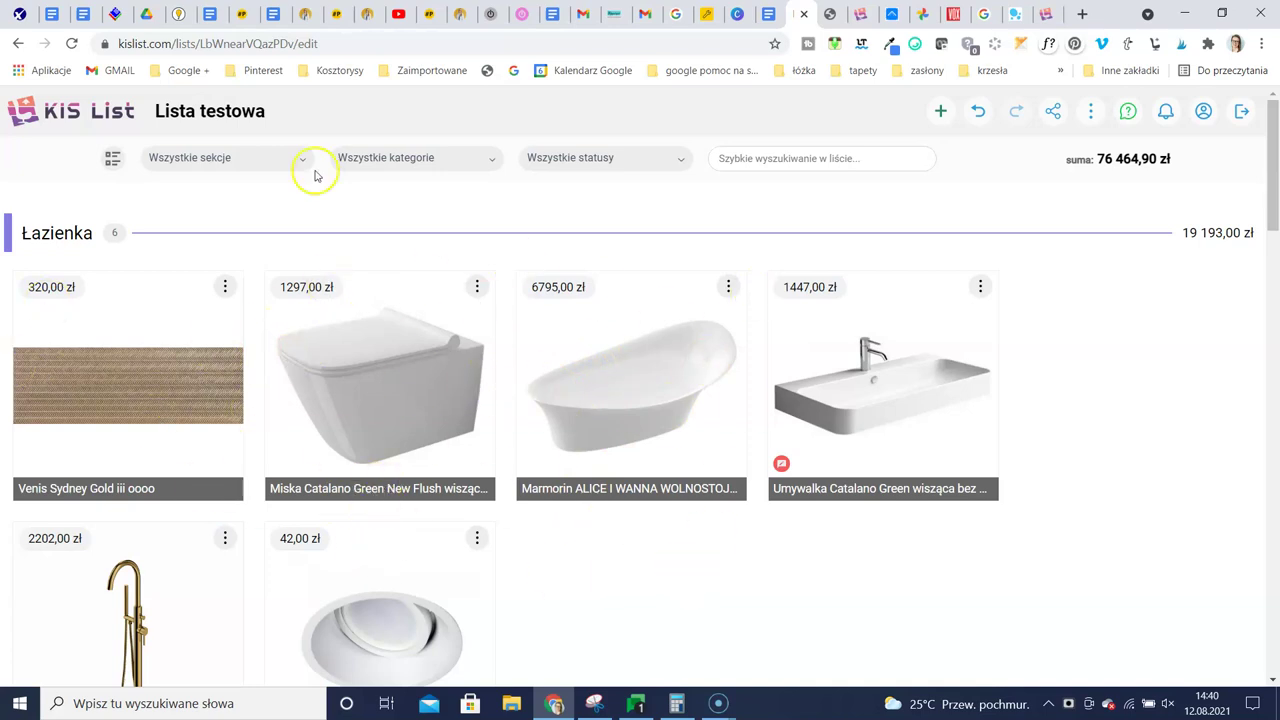
scroll(457, 529, down, 2)
scroll(457, 523, up, 1)
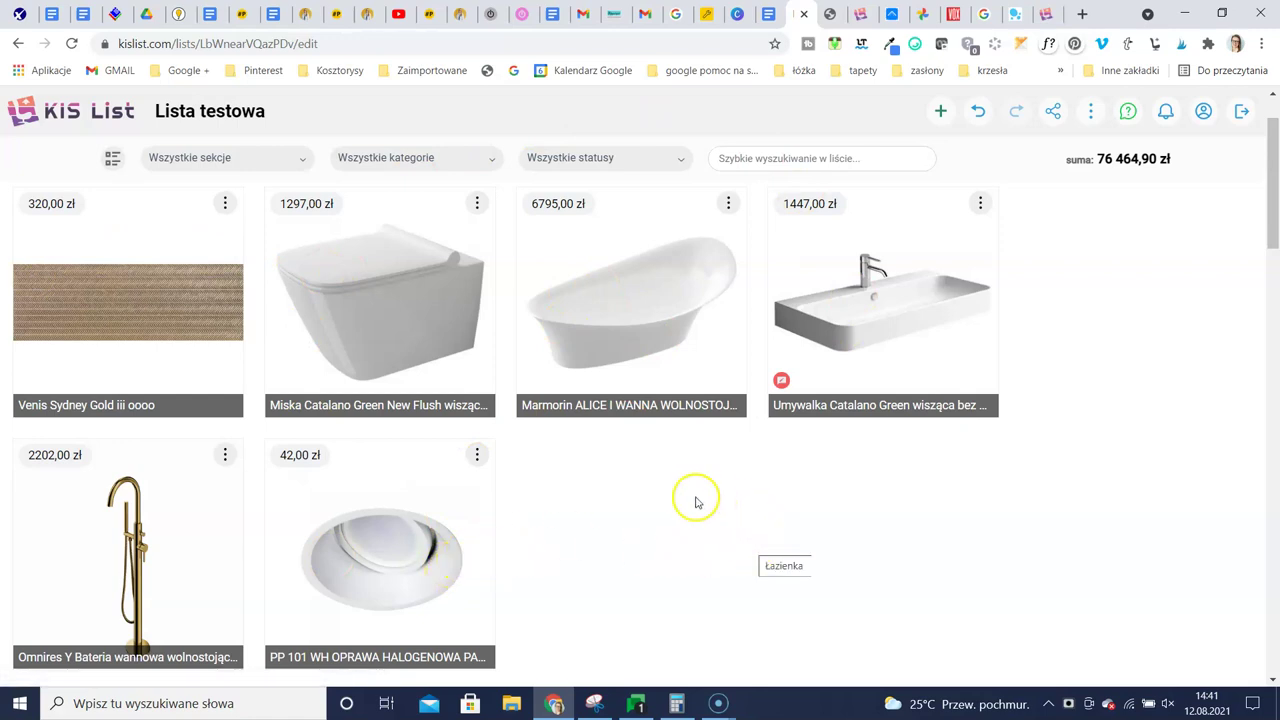
scroll(573, 467, up, 1)
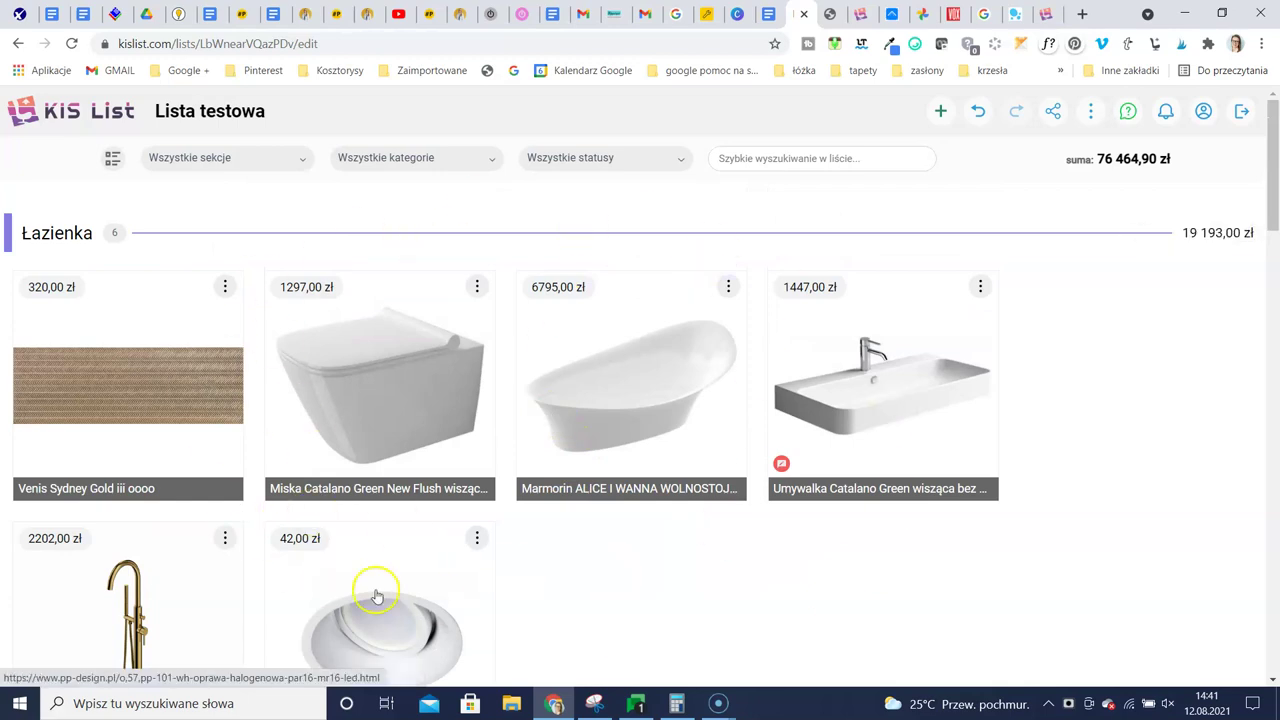
Switch Lista testowa to detailed rows showing each item's supplier, quantity, prices and notes
click(112, 158)
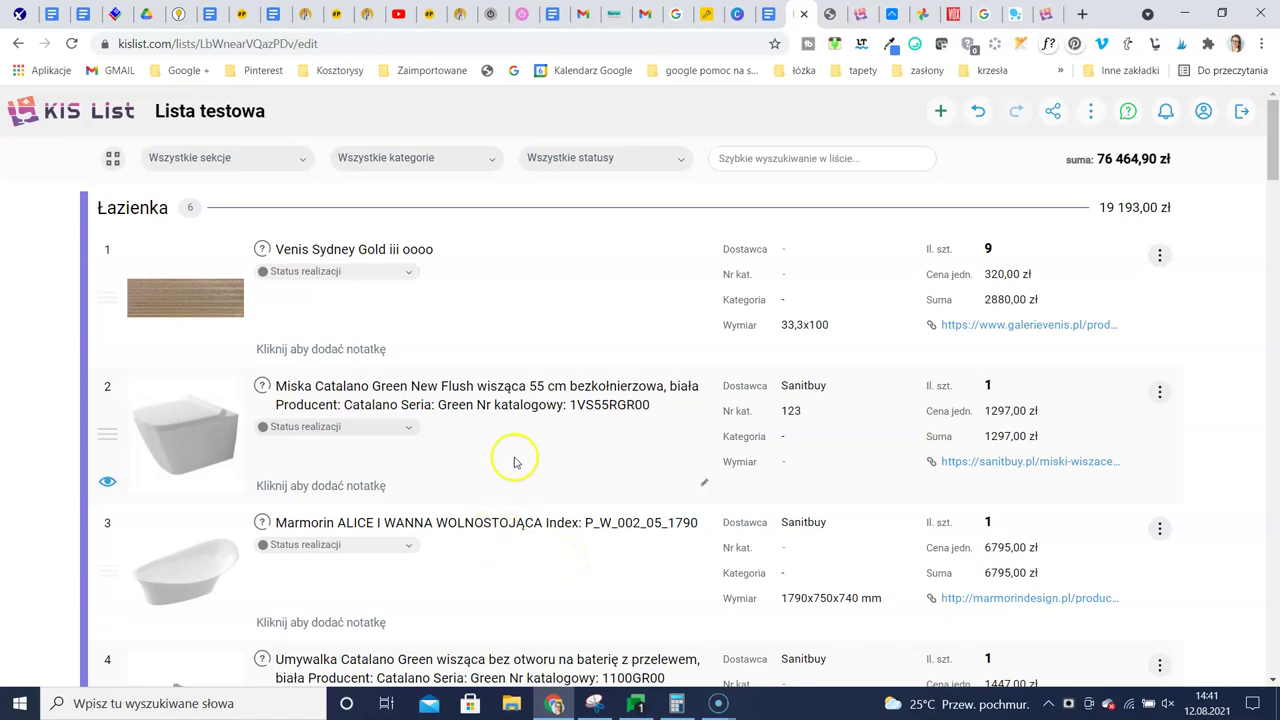
scroll(514, 457, down, 3)
scroll(516, 455, up, 1)
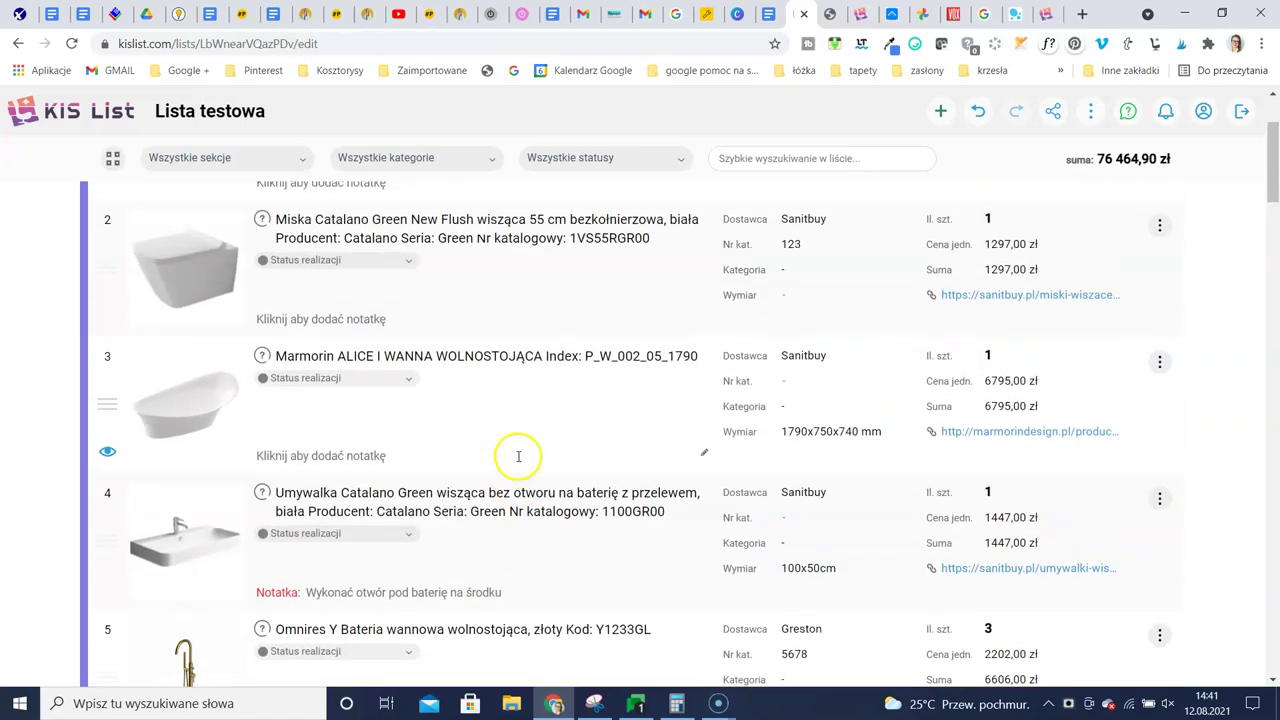